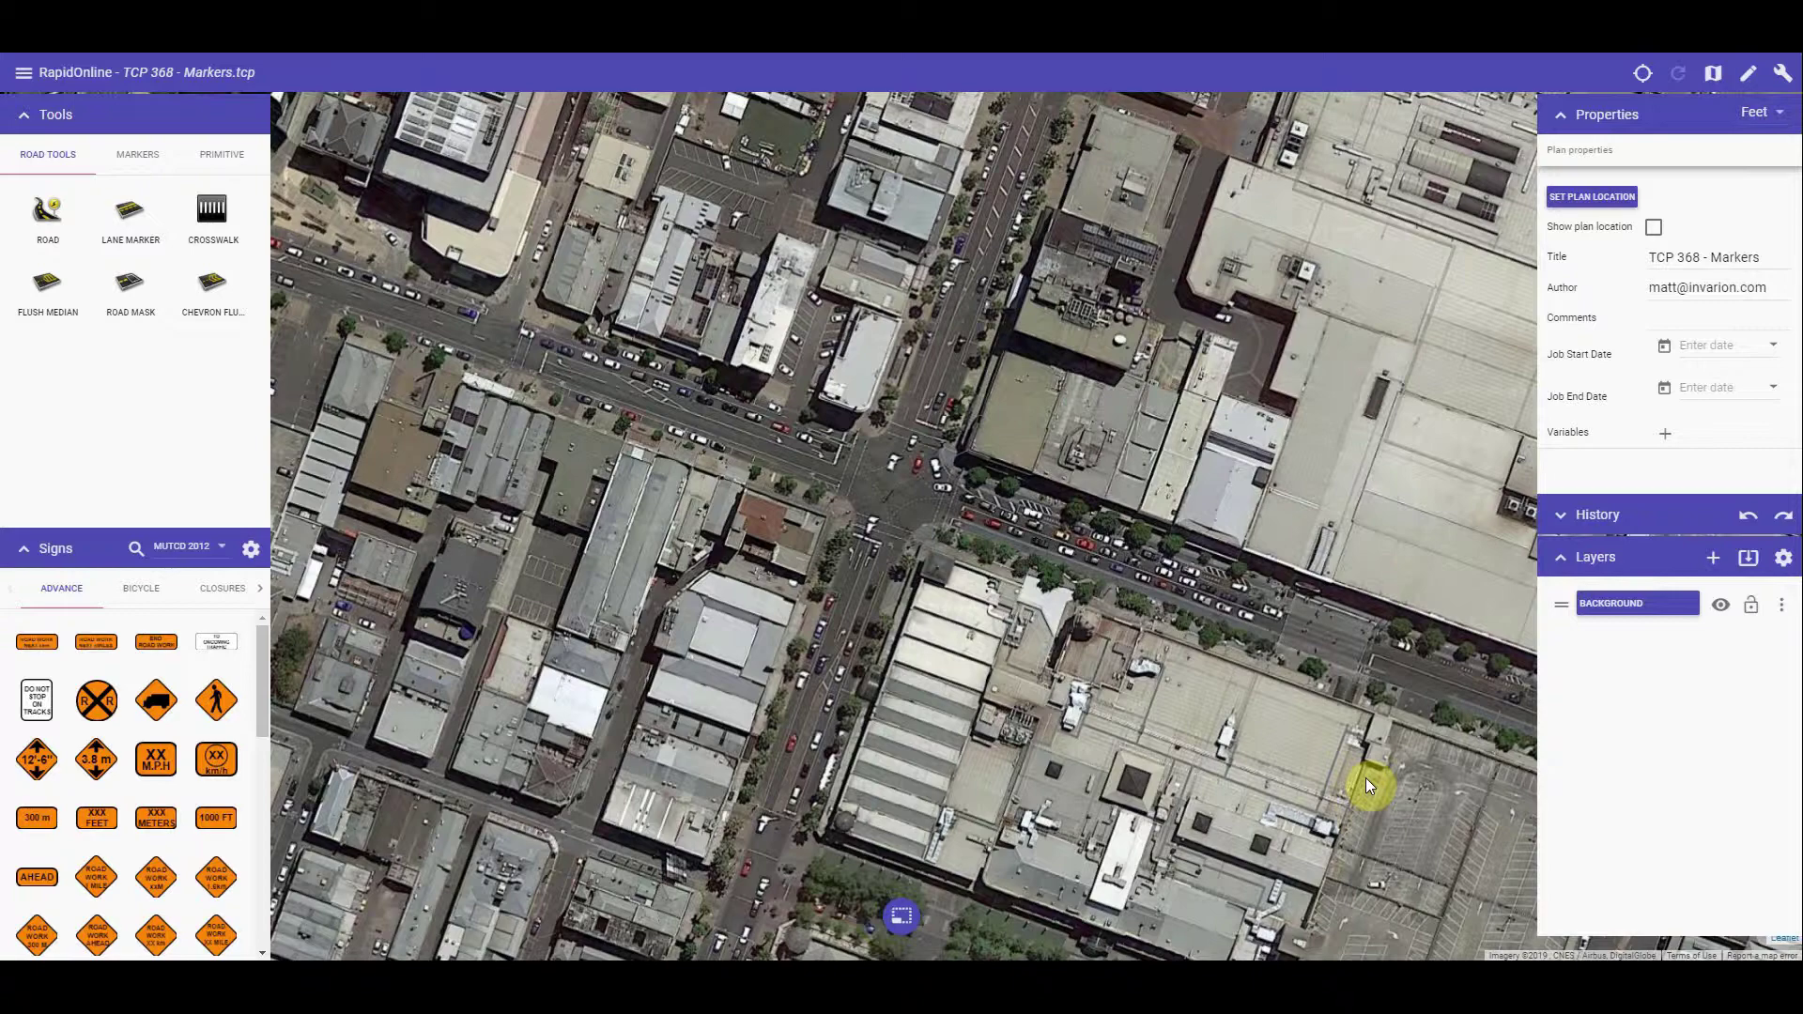
Step: Uncheck Enable map in the layer settings to remove the satellite background
left_click(125, 148)
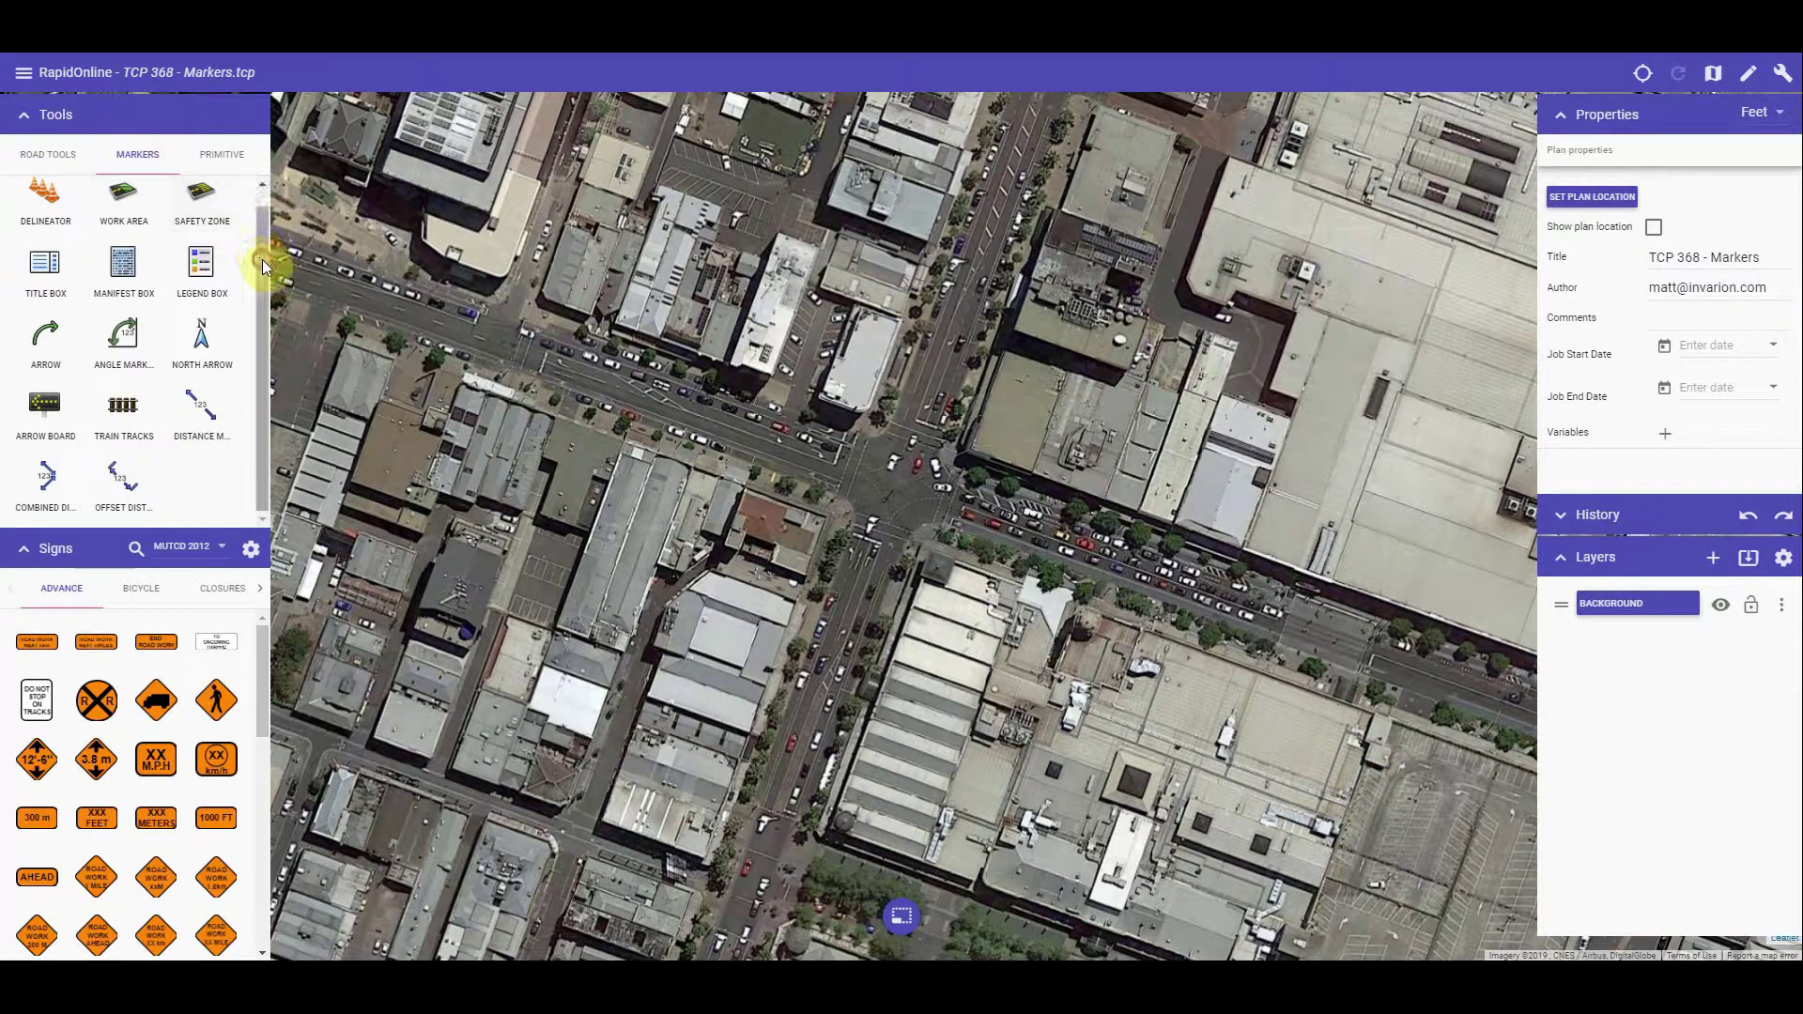
scroll(262, 260, "up", 1)
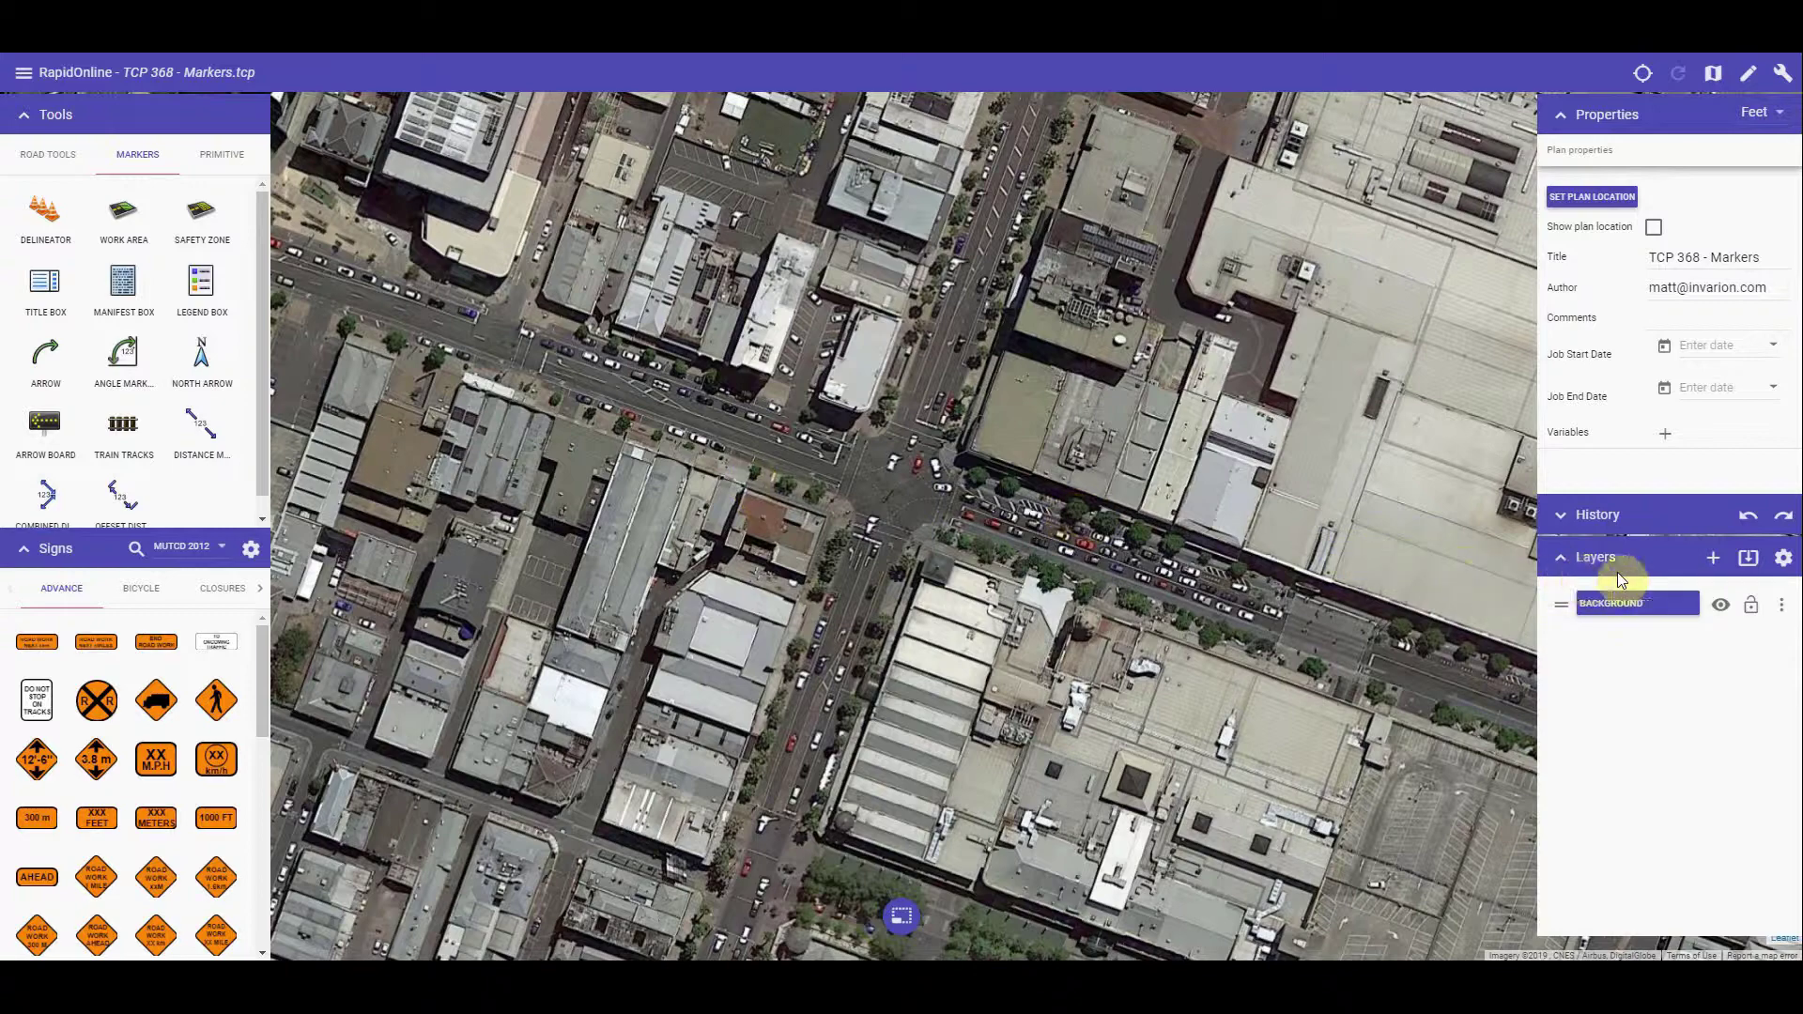
left_click(1788, 560)
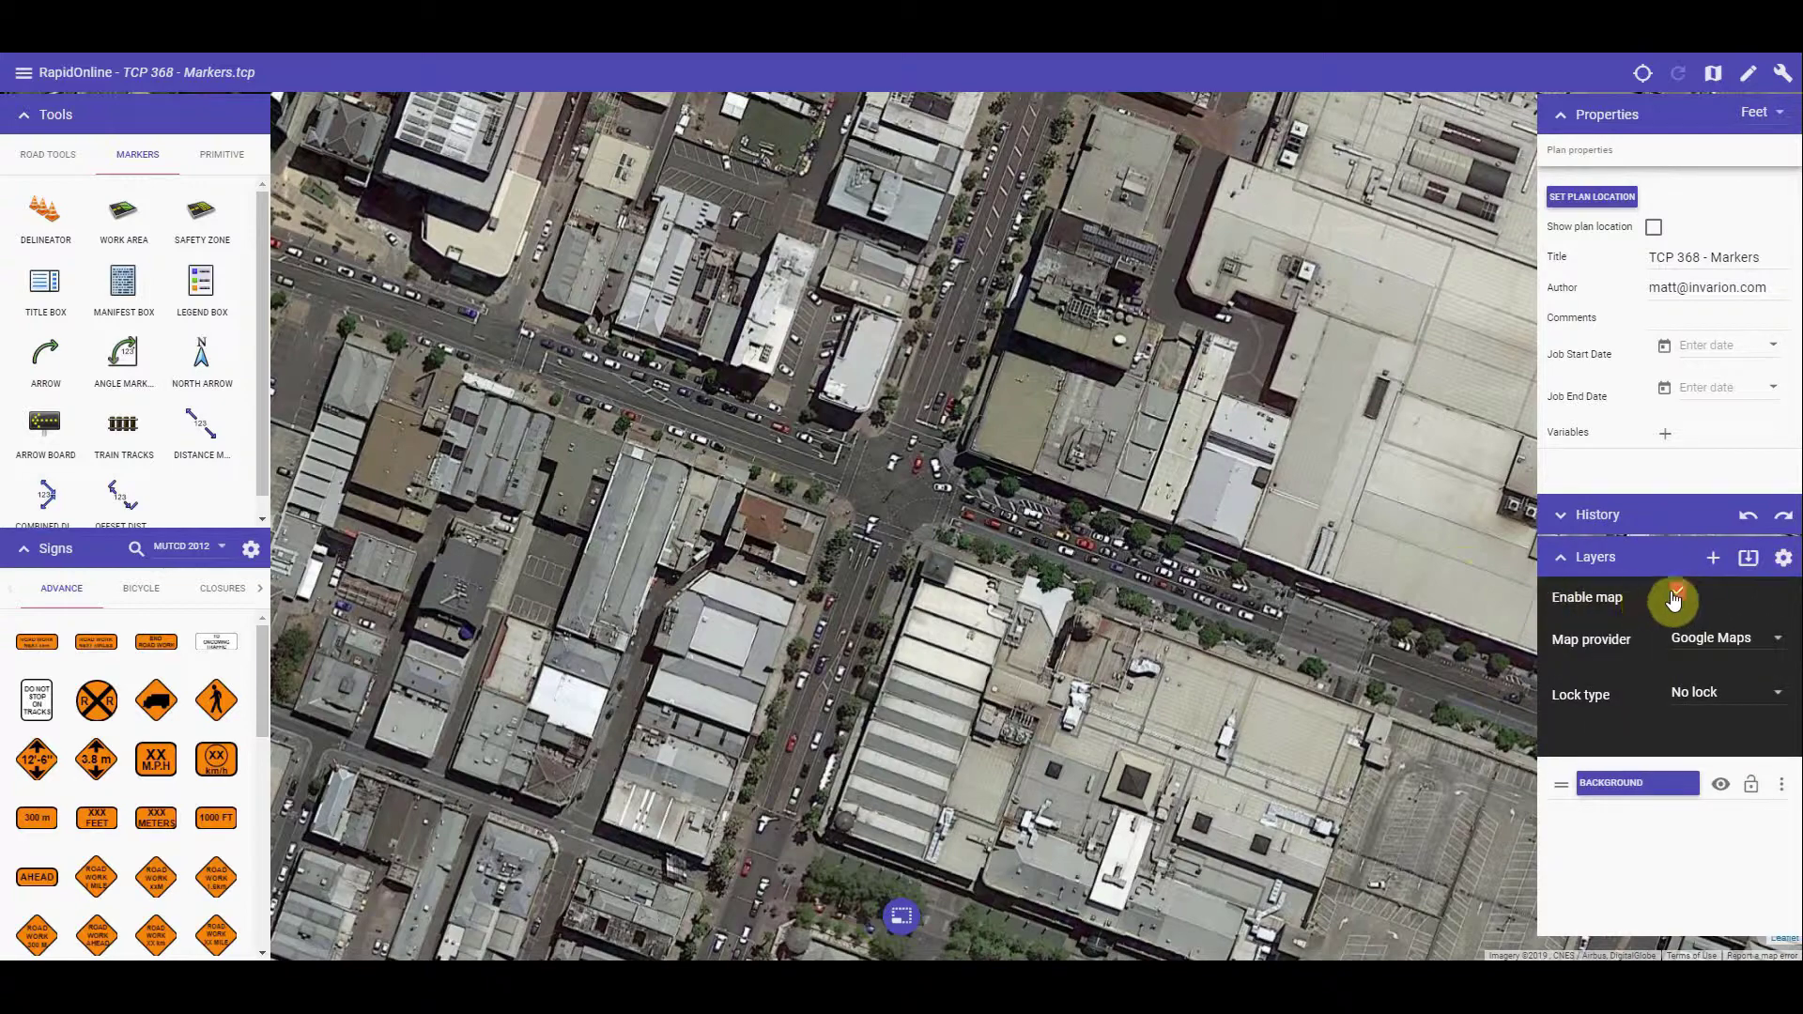
left_click(1678, 595)
left_click(1784, 558)
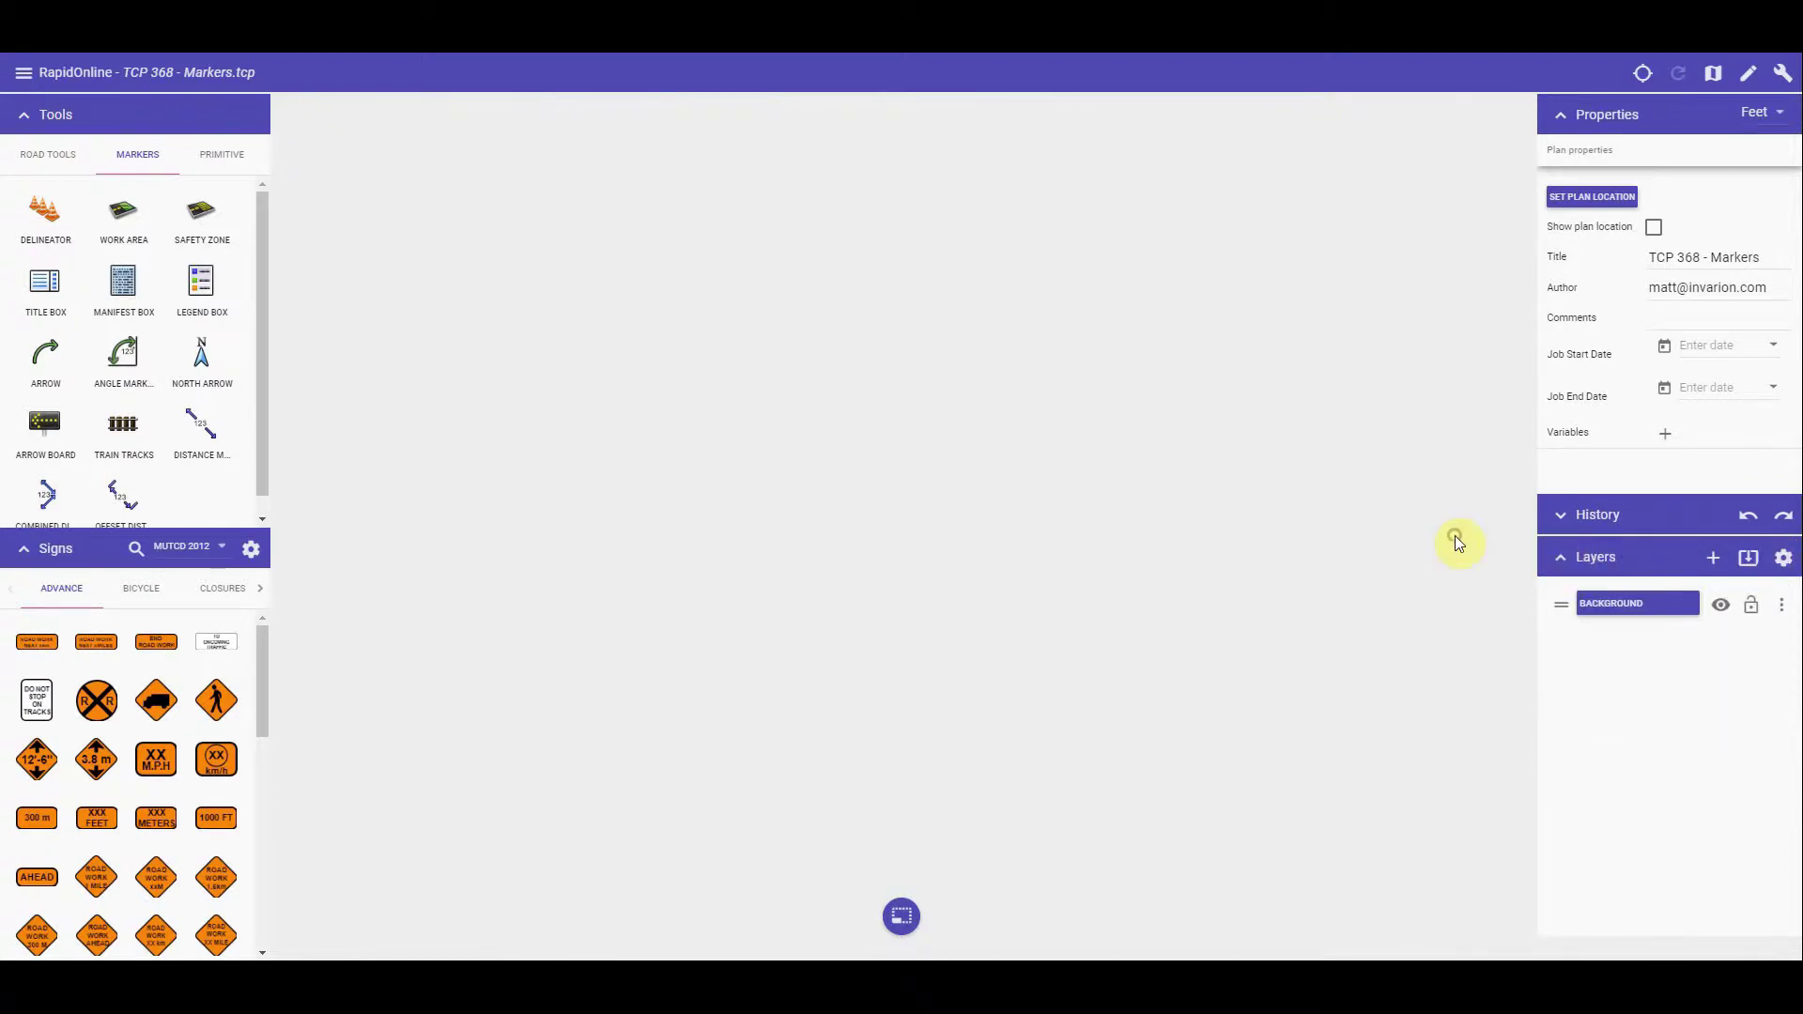
Step: Draw a vertical road and a horizontal road crossing it, then confirm the roads
left_click(58, 158)
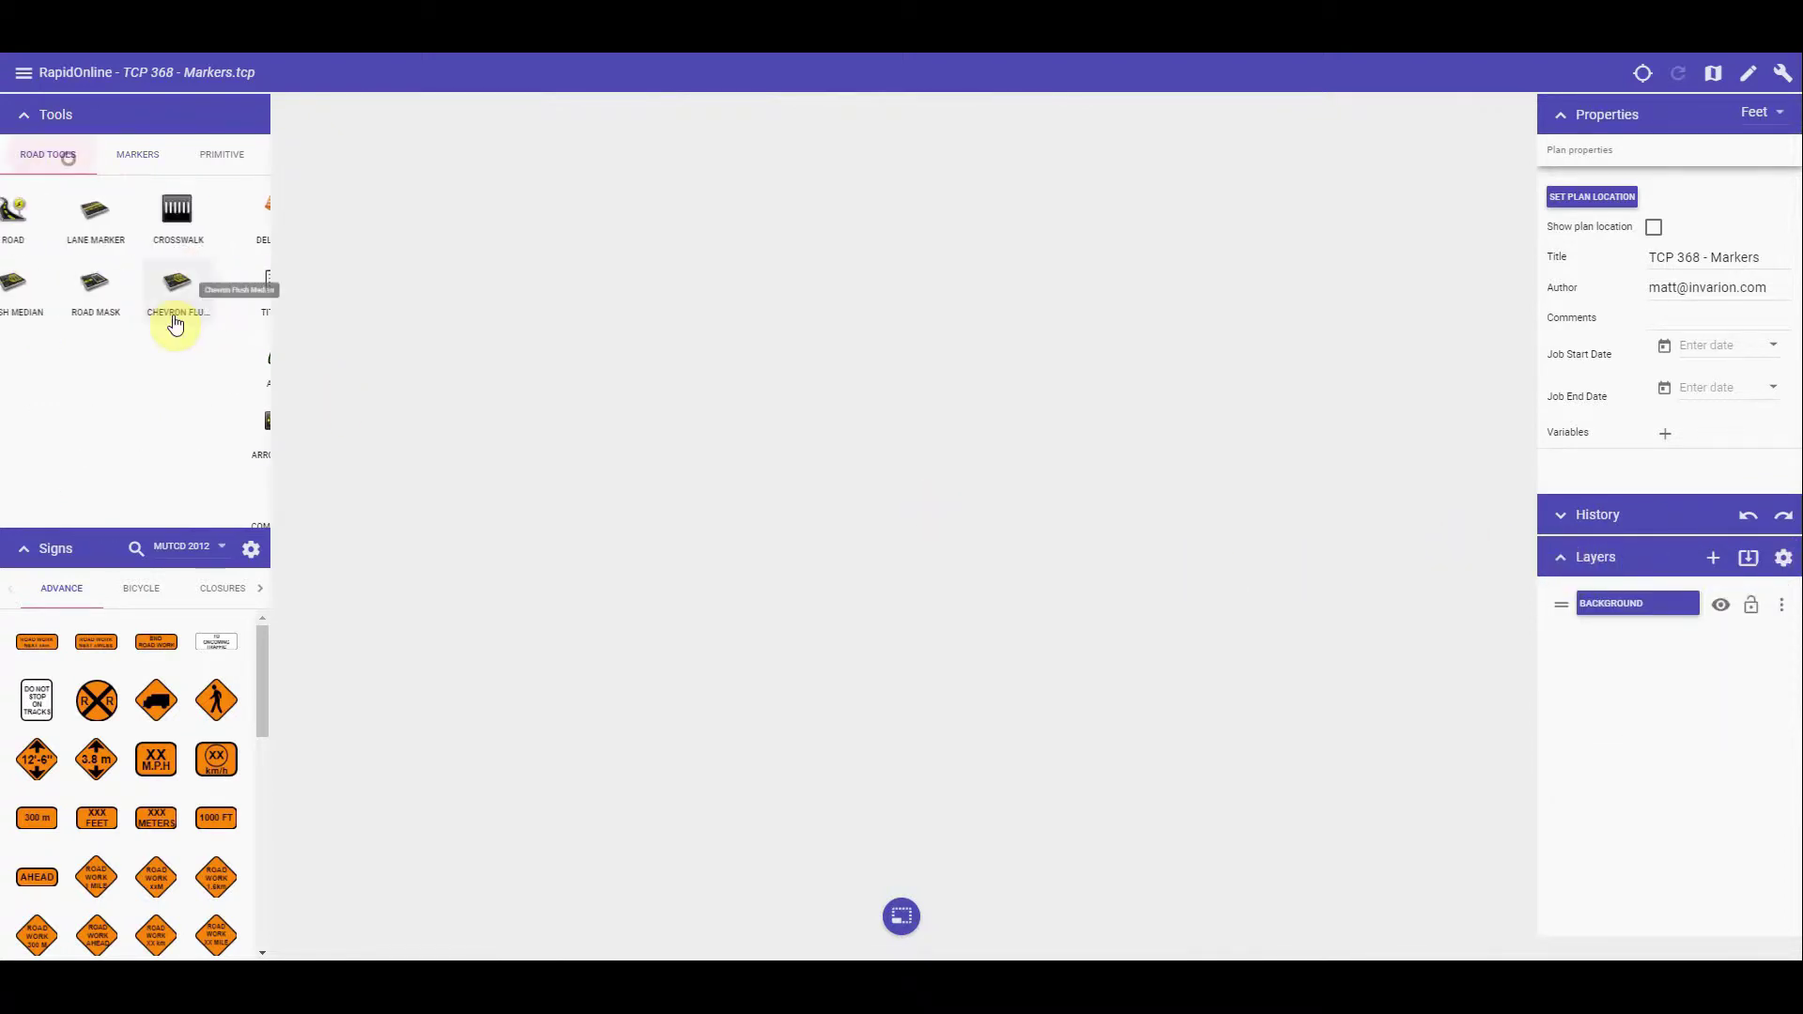
left_click(49, 218)
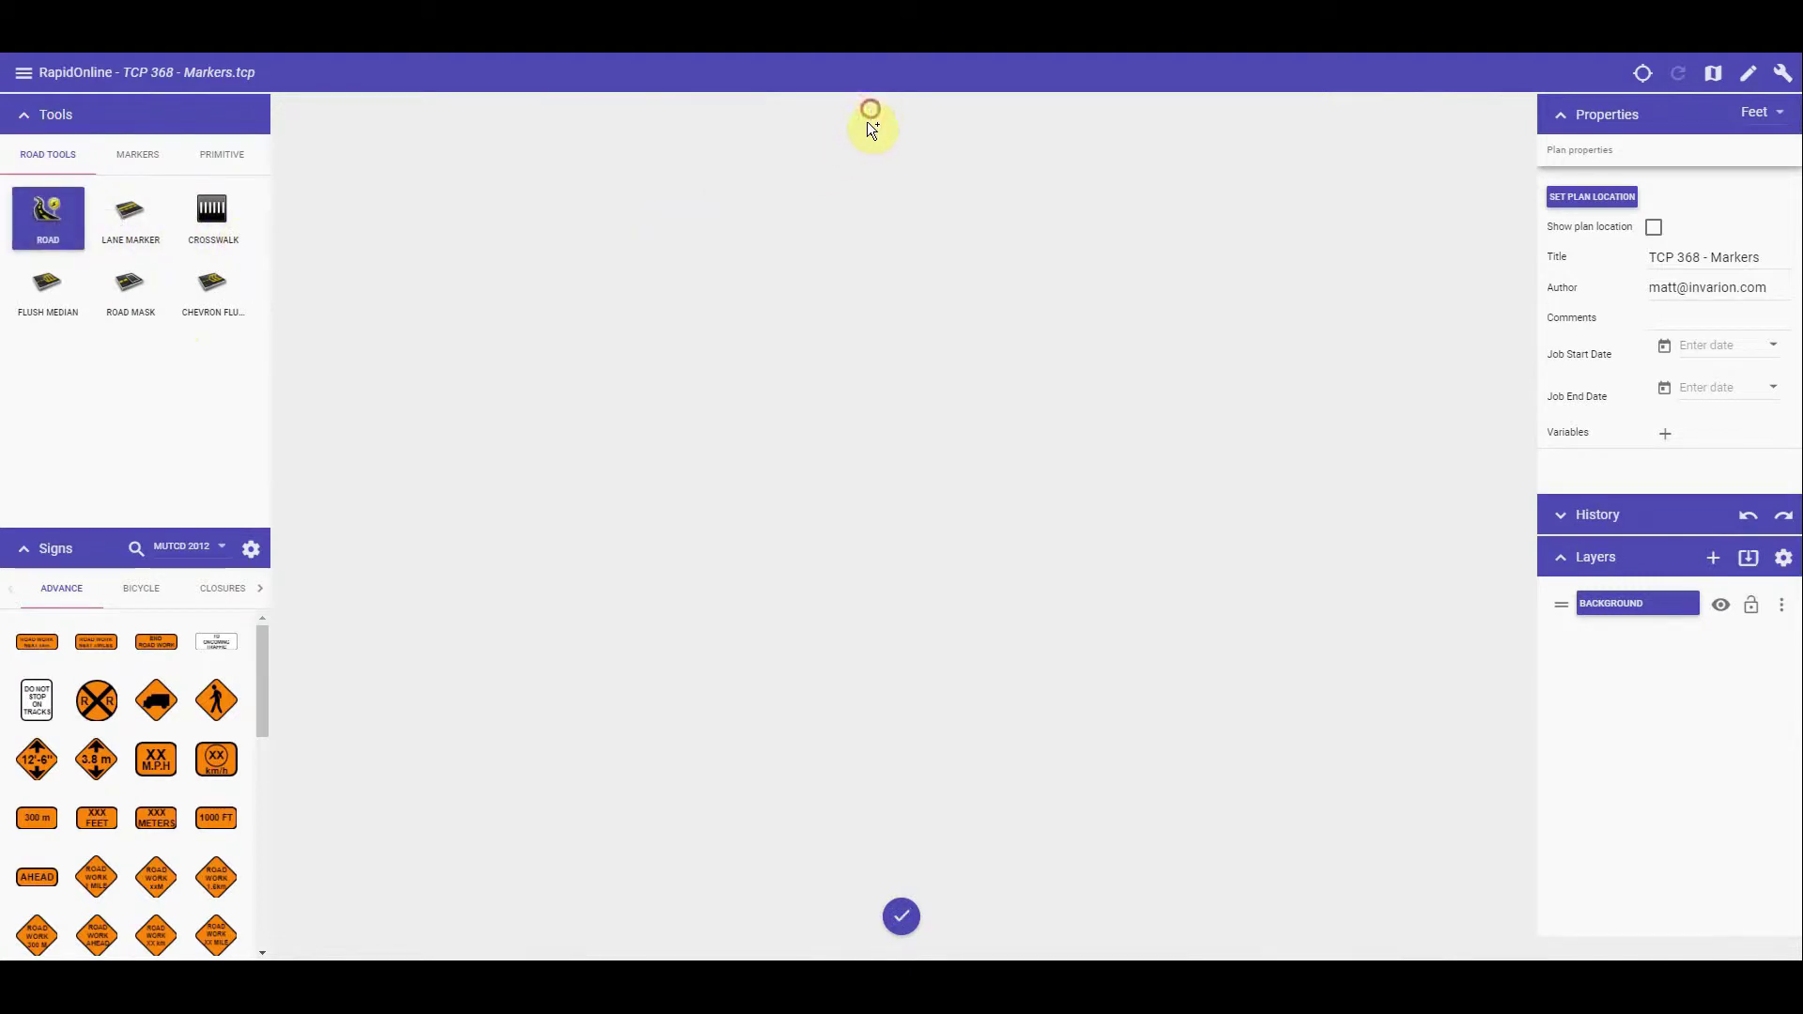
mouse_move(872, 111)
left_mouse_down()
mouse_move(837, 631)
mouse_move(880, 880)
left_mouse_up()
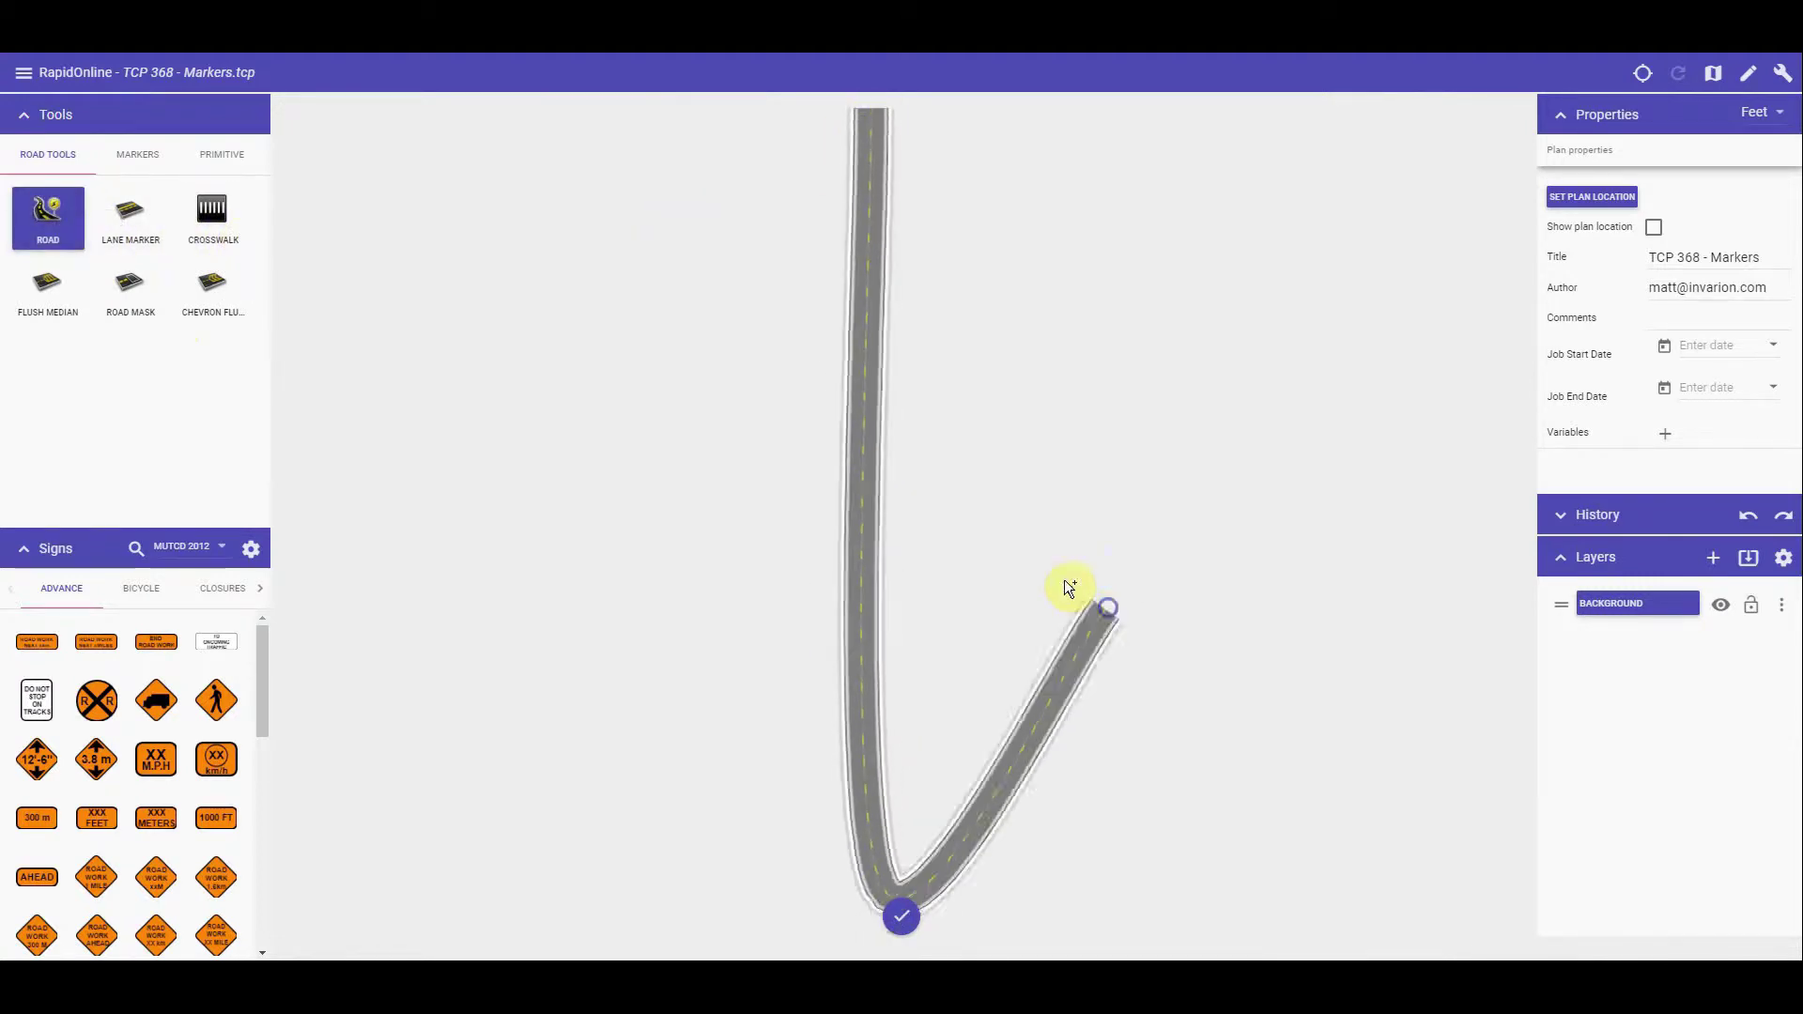
mouse_move(332, 462)
left_mouse_down()
mouse_move(1199, 479)
mouse_move(1395, 433)
mouse_move(1473, 447)
left_mouse_up()
left_click(903, 914)
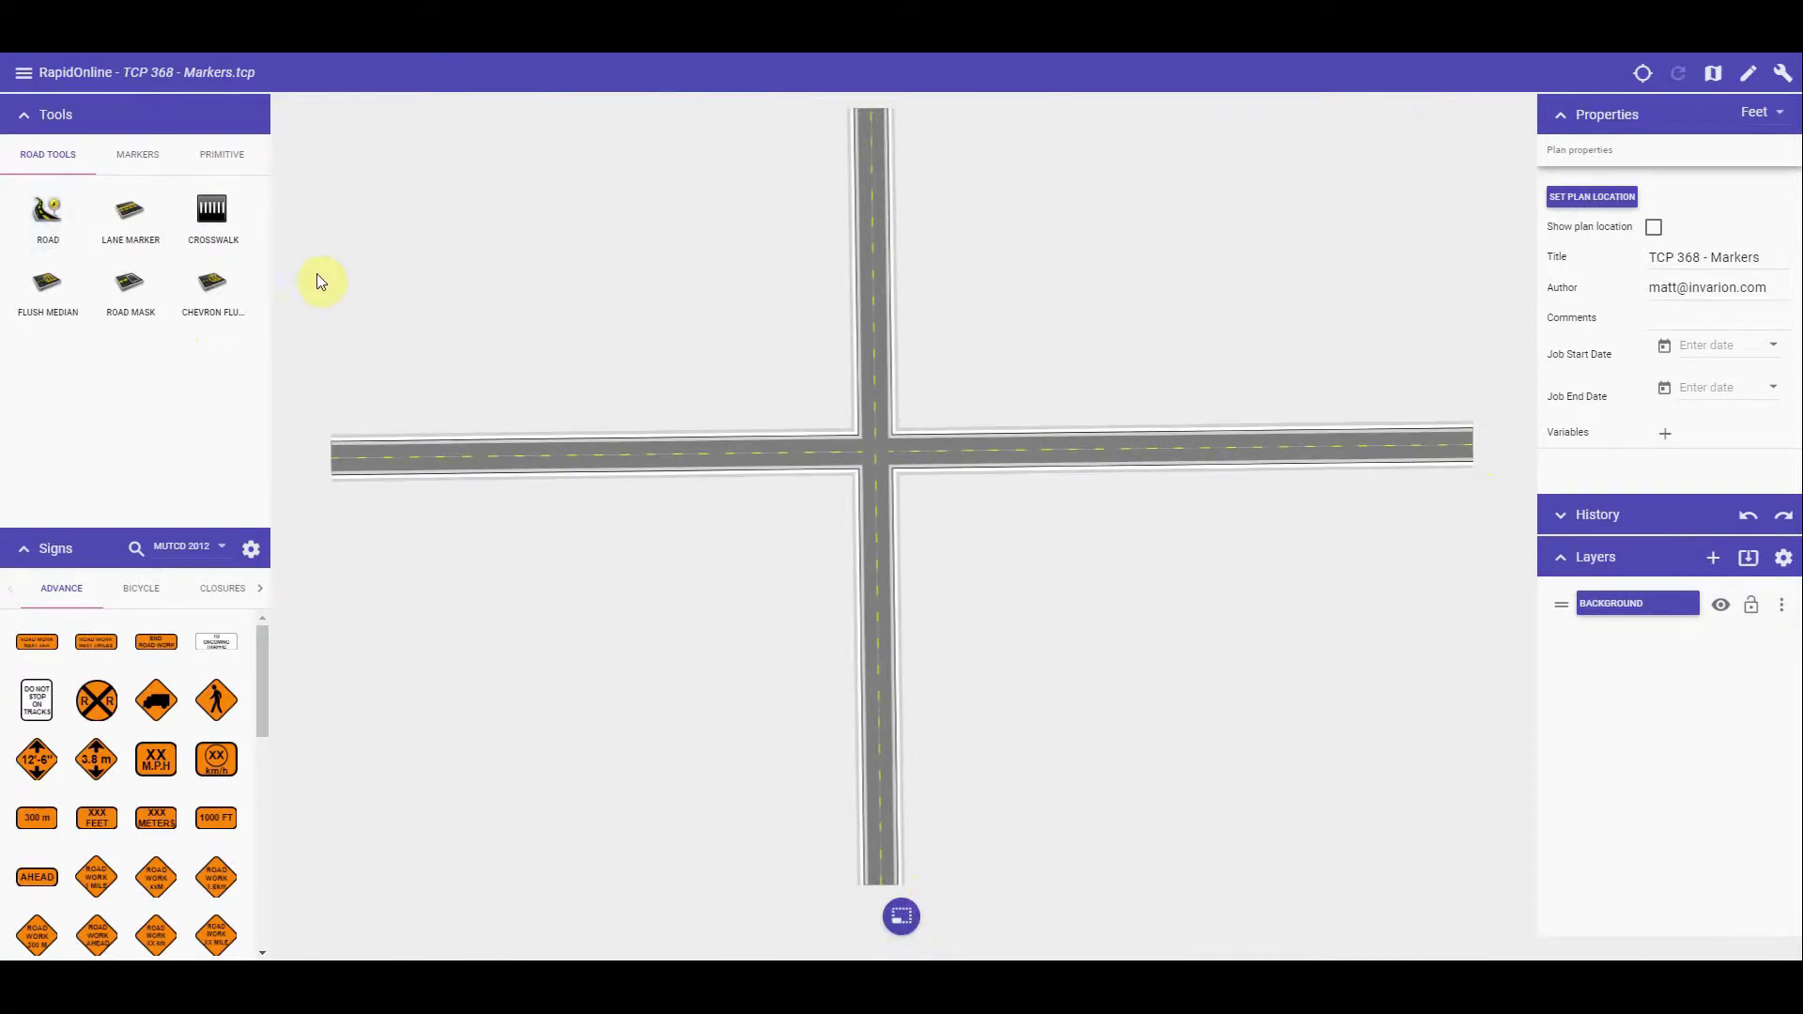
left_click(137, 155)
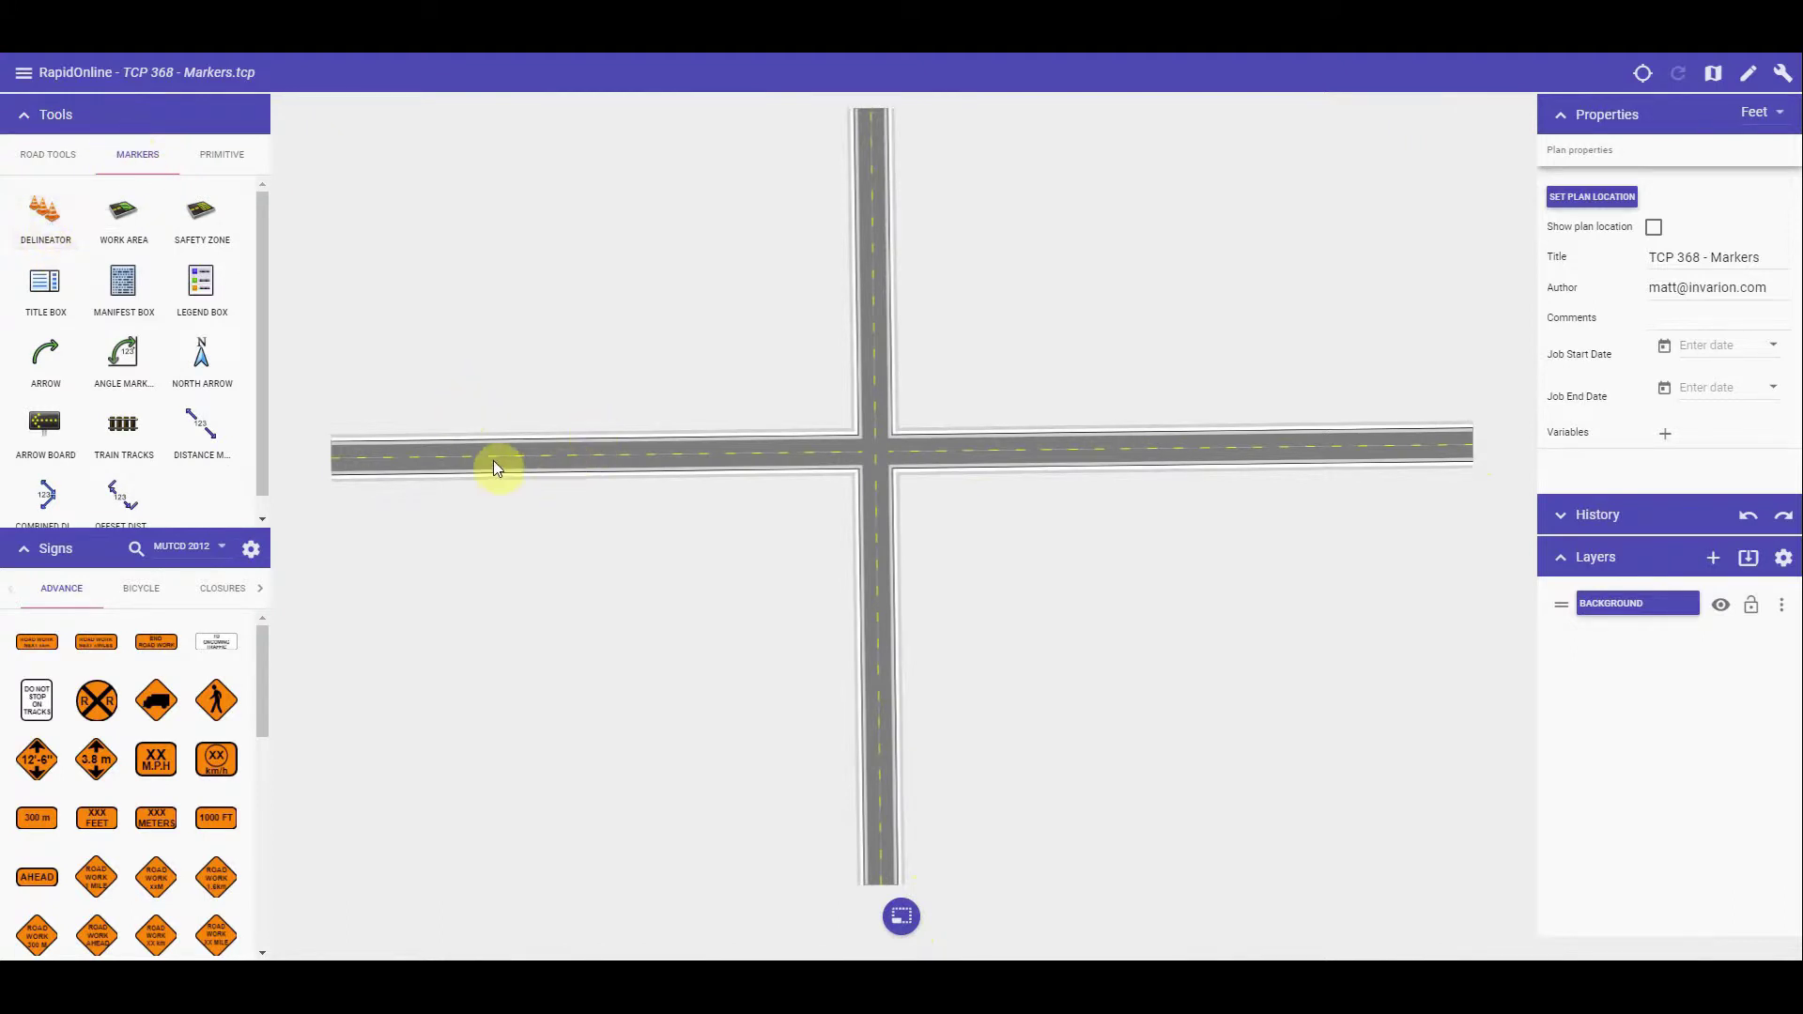
scroll(493, 460, "up", 3)
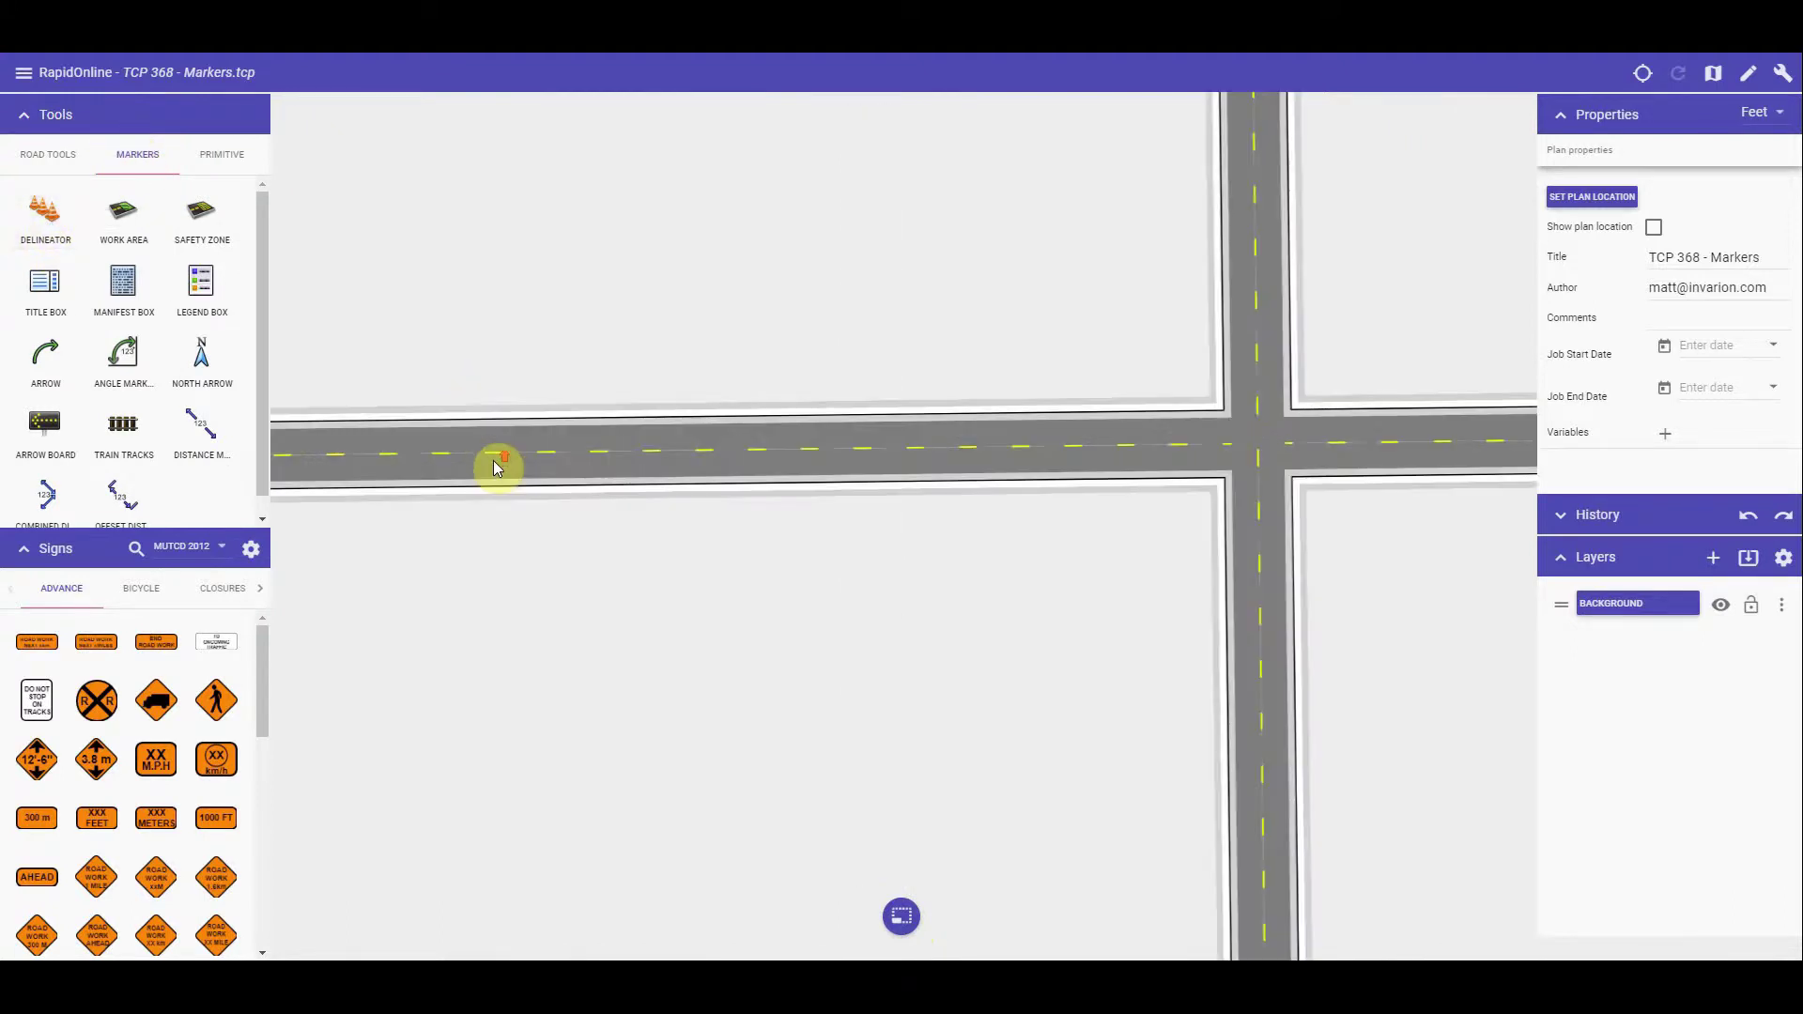
Step: Lay a tapered row of delineator cones along the horizontal road and select it
left_click(42, 234)
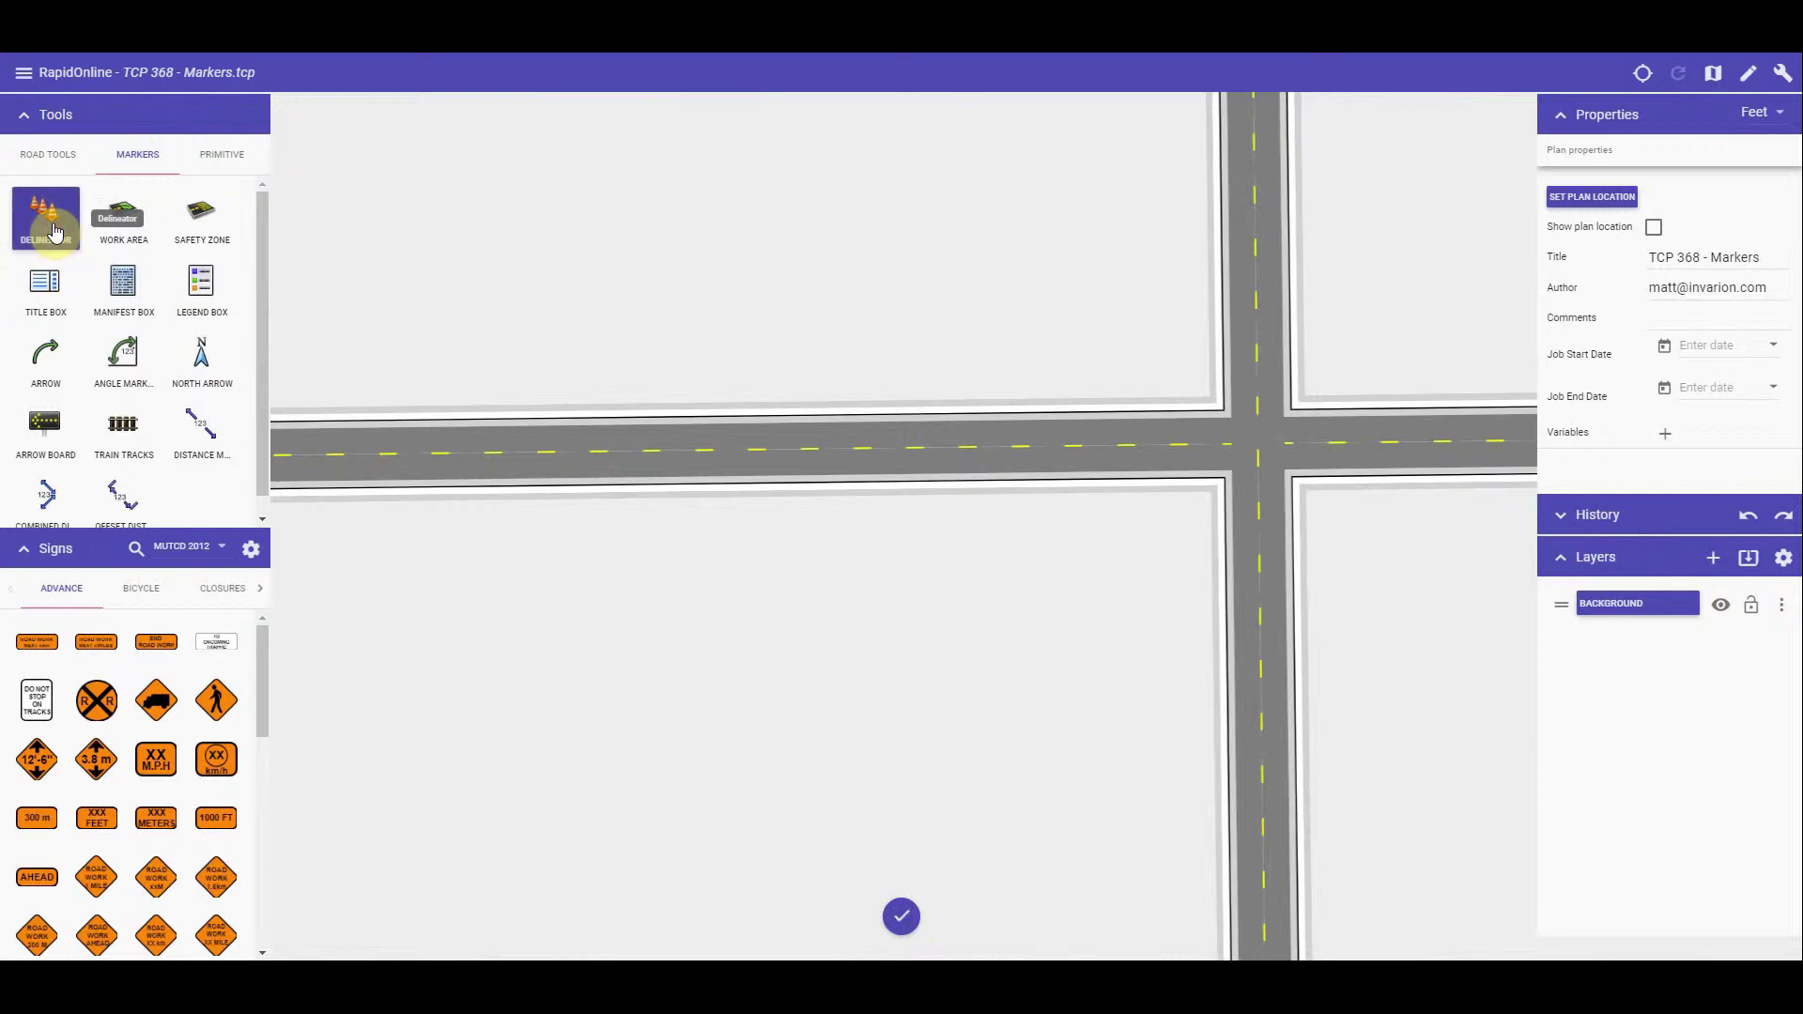
left_click(592, 500)
mouse_move(654, 458)
left_mouse_down()
mouse_move(906, 447)
mouse_move(966, 467)
mouse_move(997, 502)
mouse_move(1026, 310)
left_mouse_up()
left_click(901, 916)
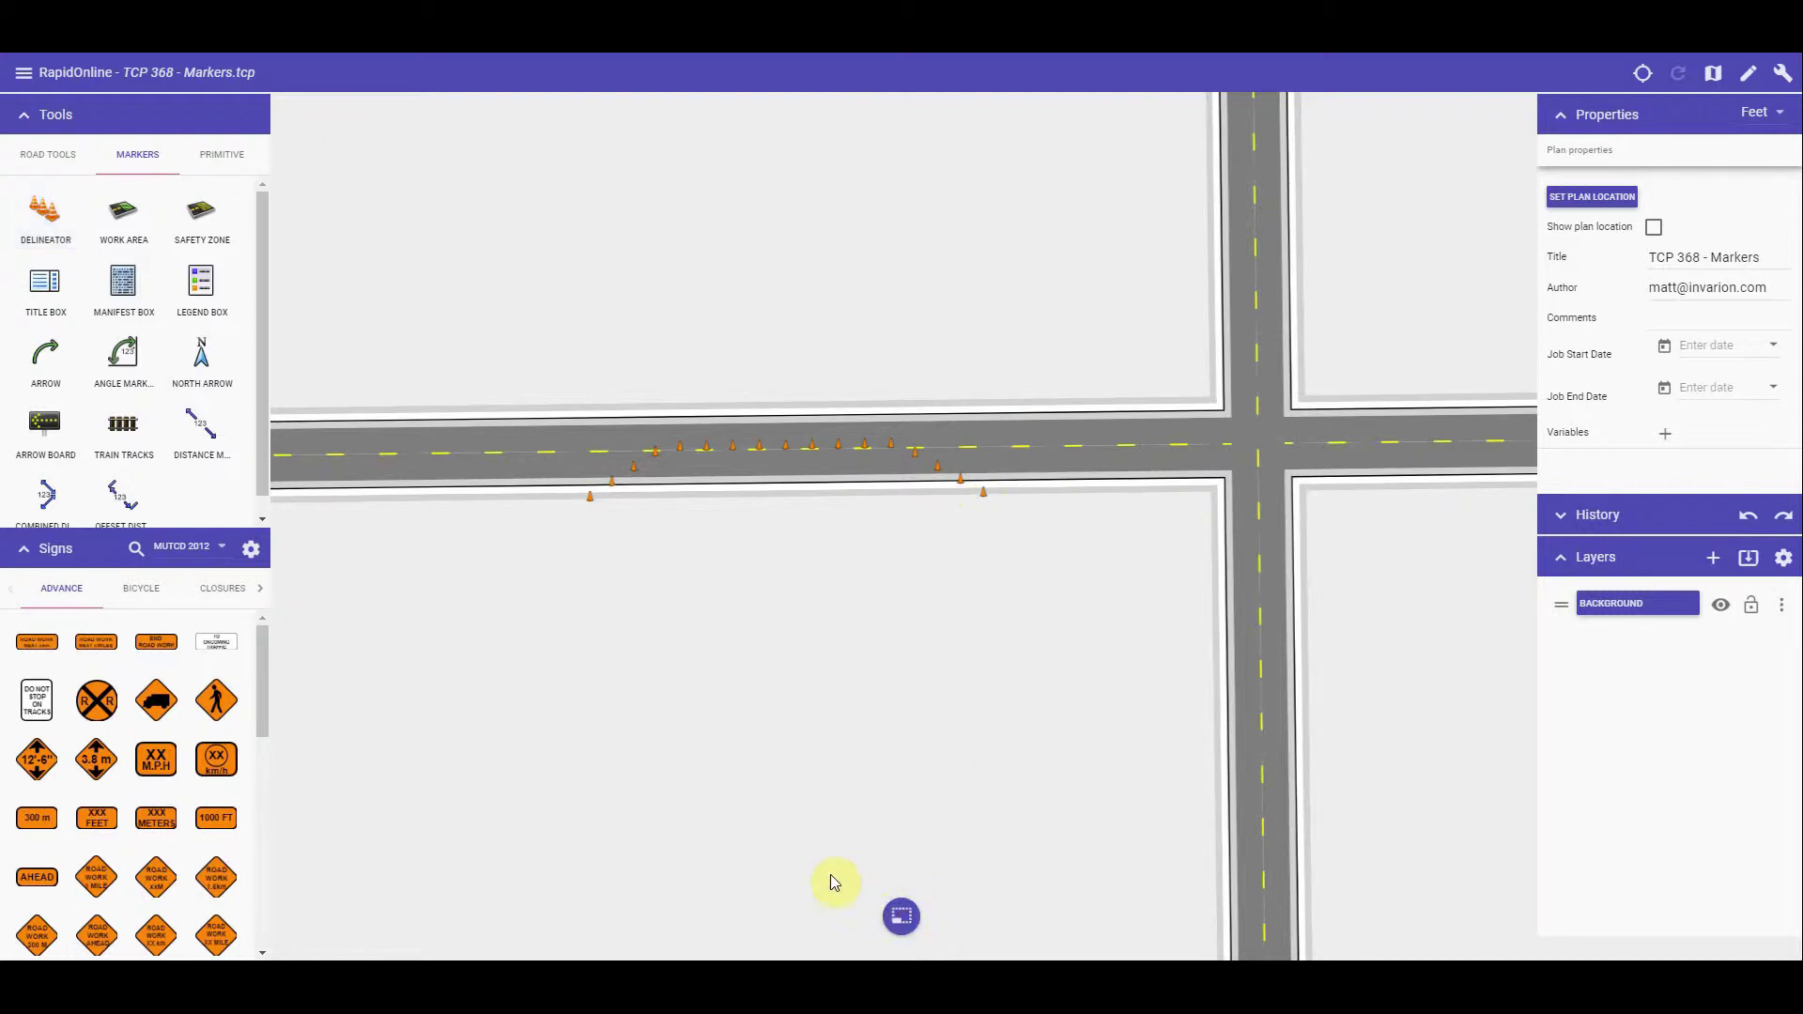
left_click(902, 916)
left_click_drag(784, 789, 829, 772)
left_click(902, 915)
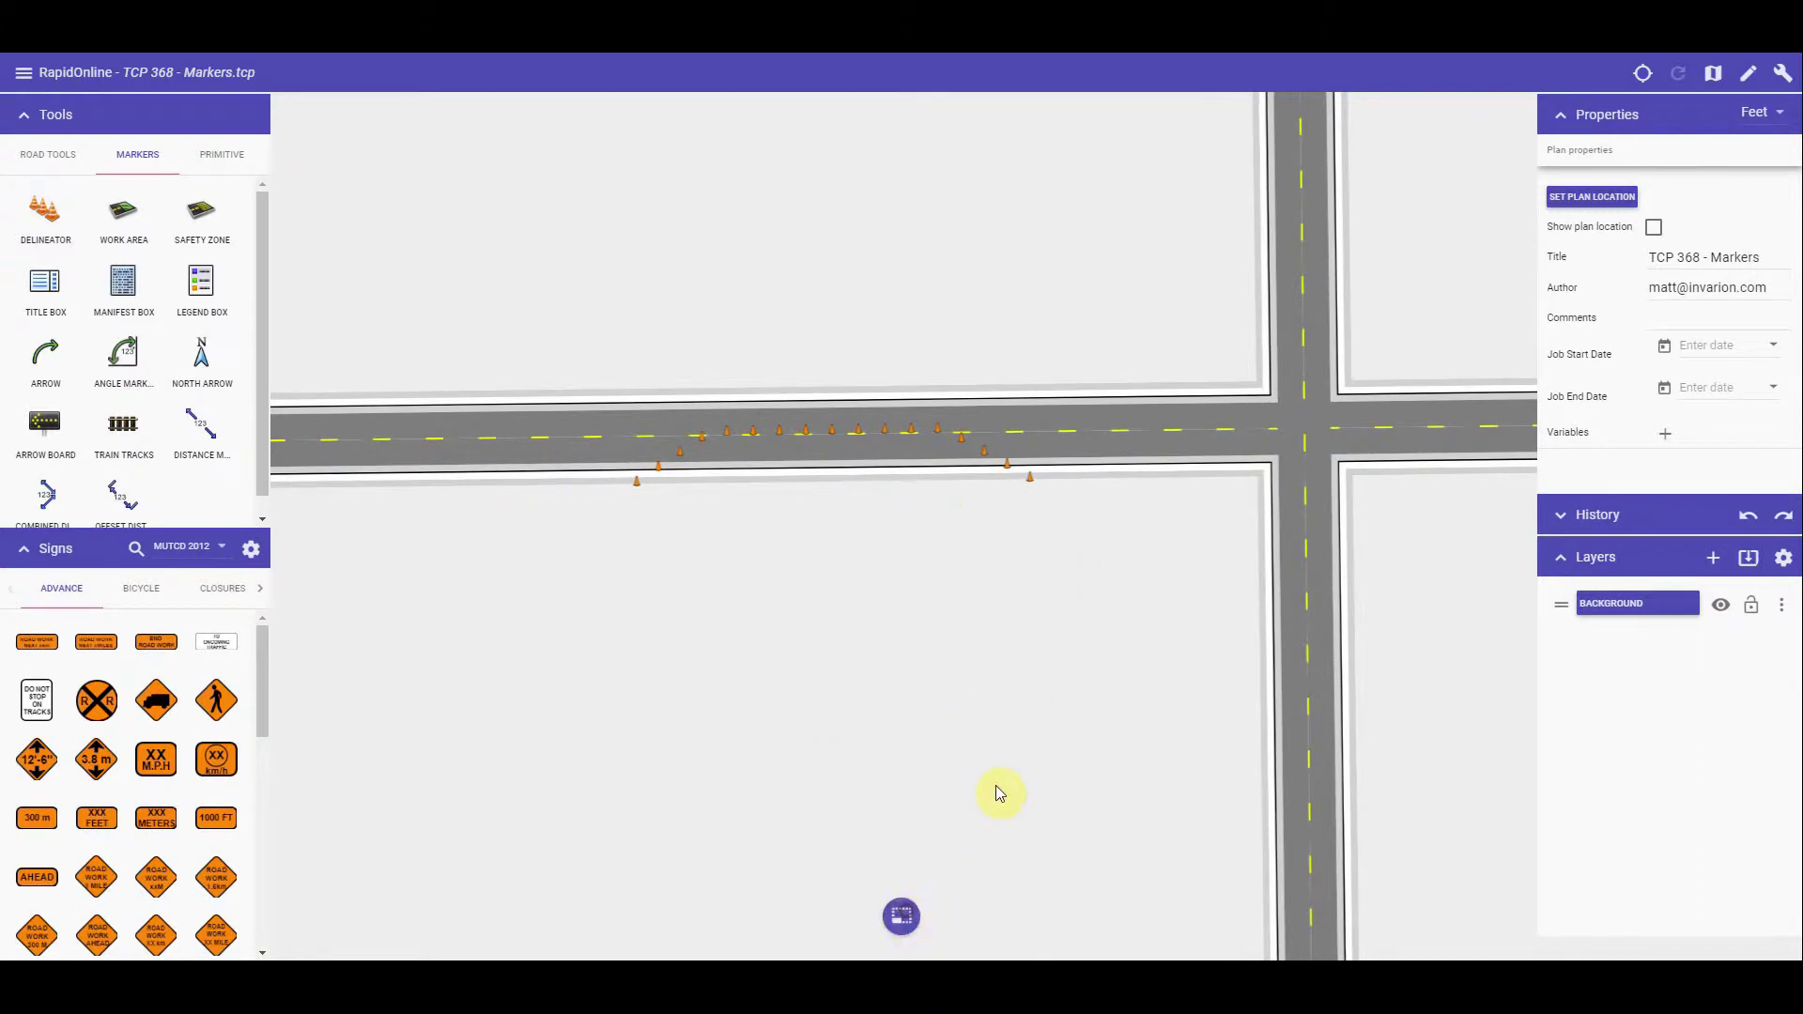
left_click(637, 484)
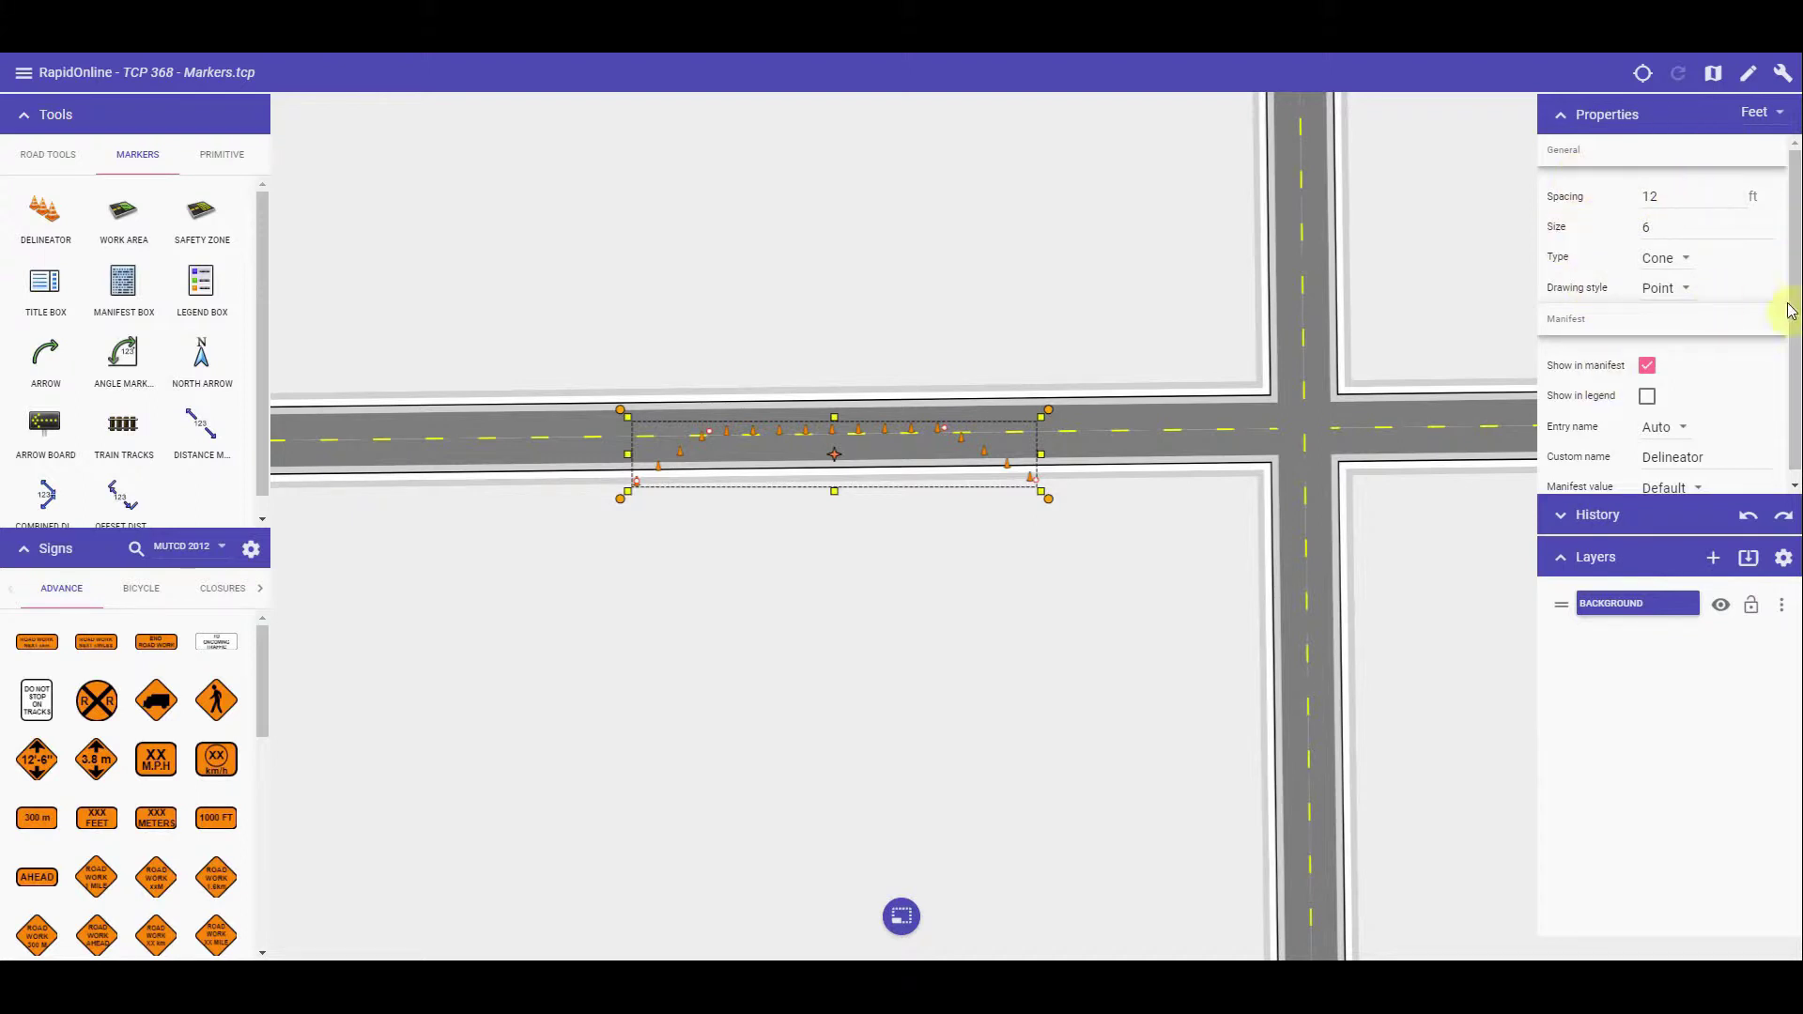
Step: Set the delineator row to Spacing 16, Size 8 and Type Bollard
left_click(1739, 194)
left_click(1739, 193)
left_click(1739, 193)
left_click(1740, 194)
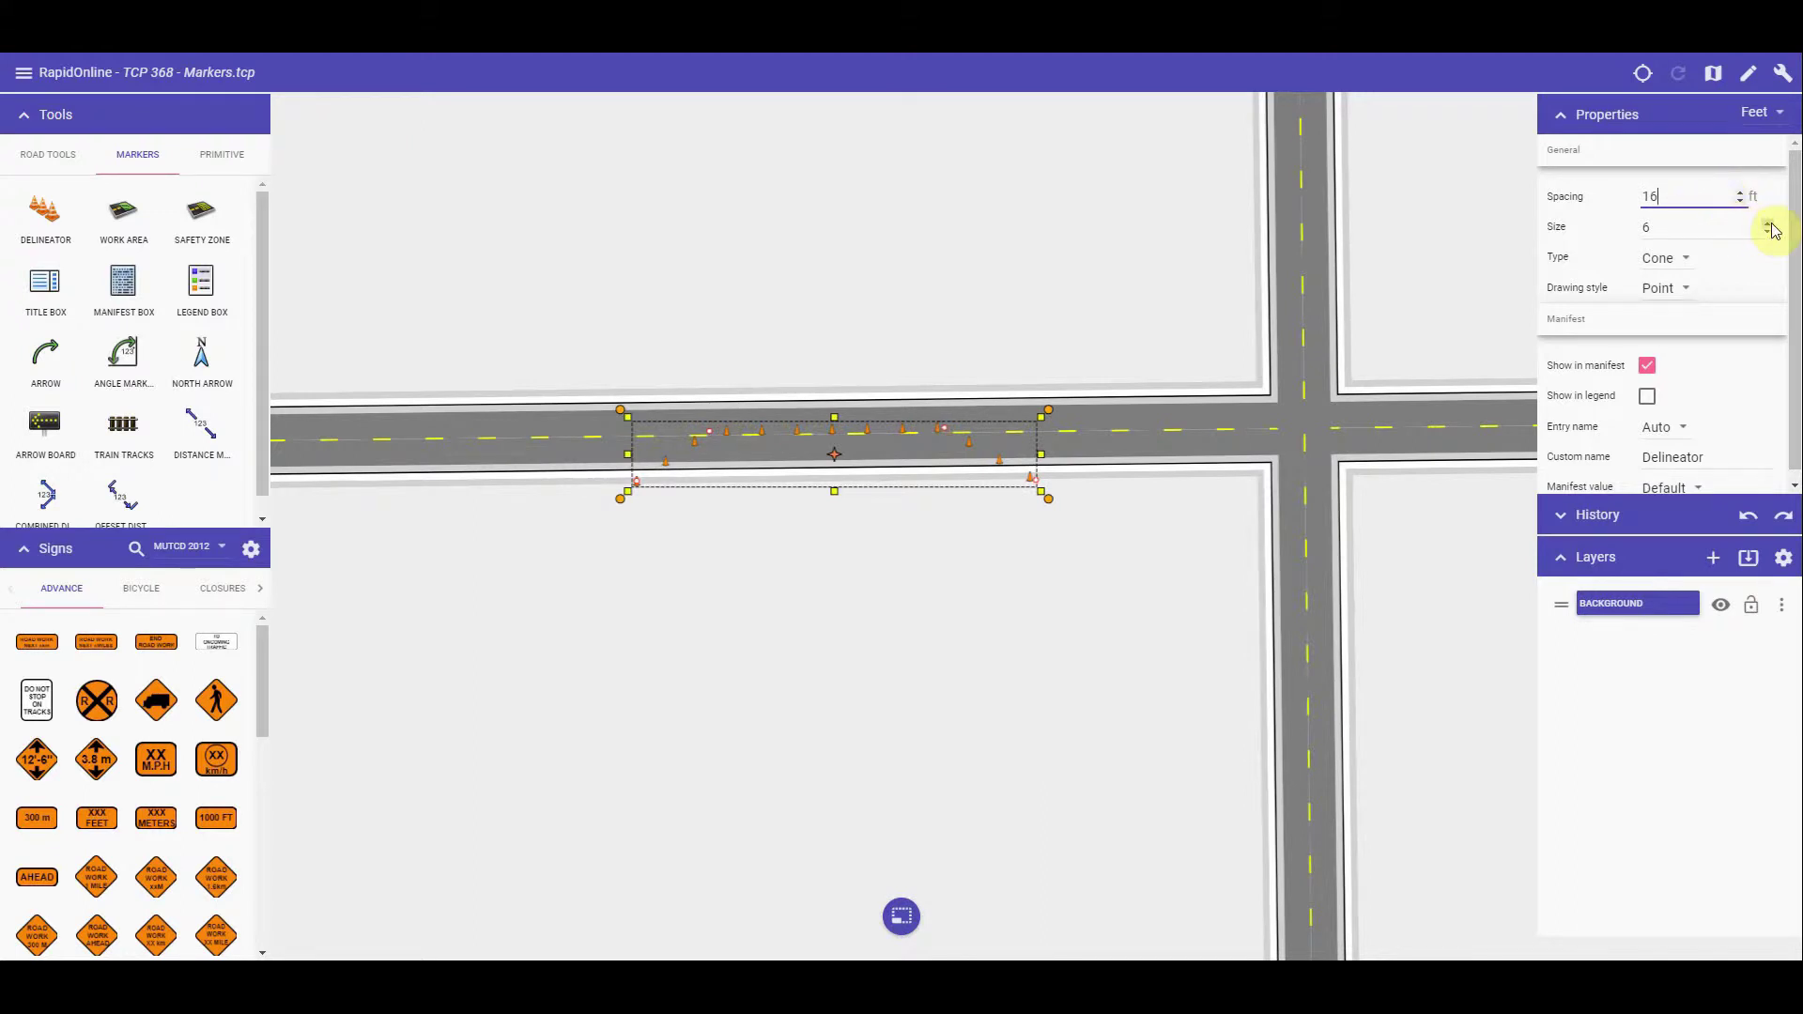
left_click(1770, 224)
left_click(1770, 224)
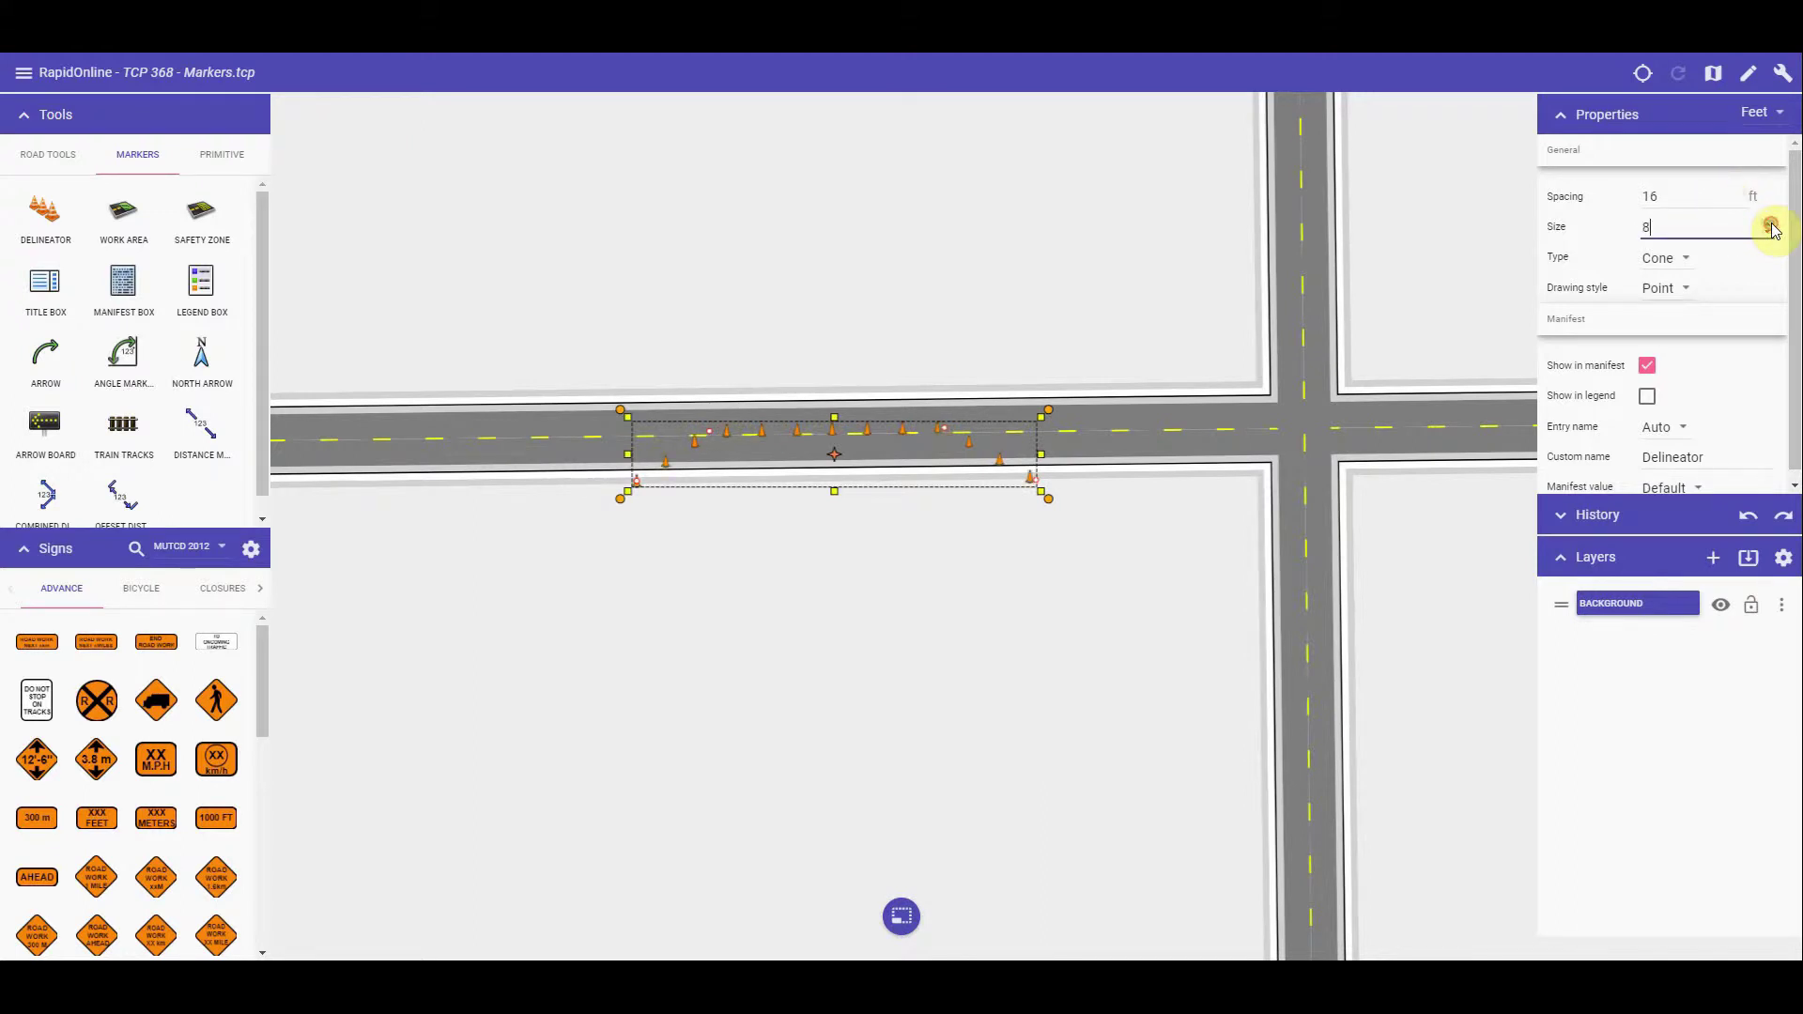
left_click(1683, 258)
left_click(1700, 218)
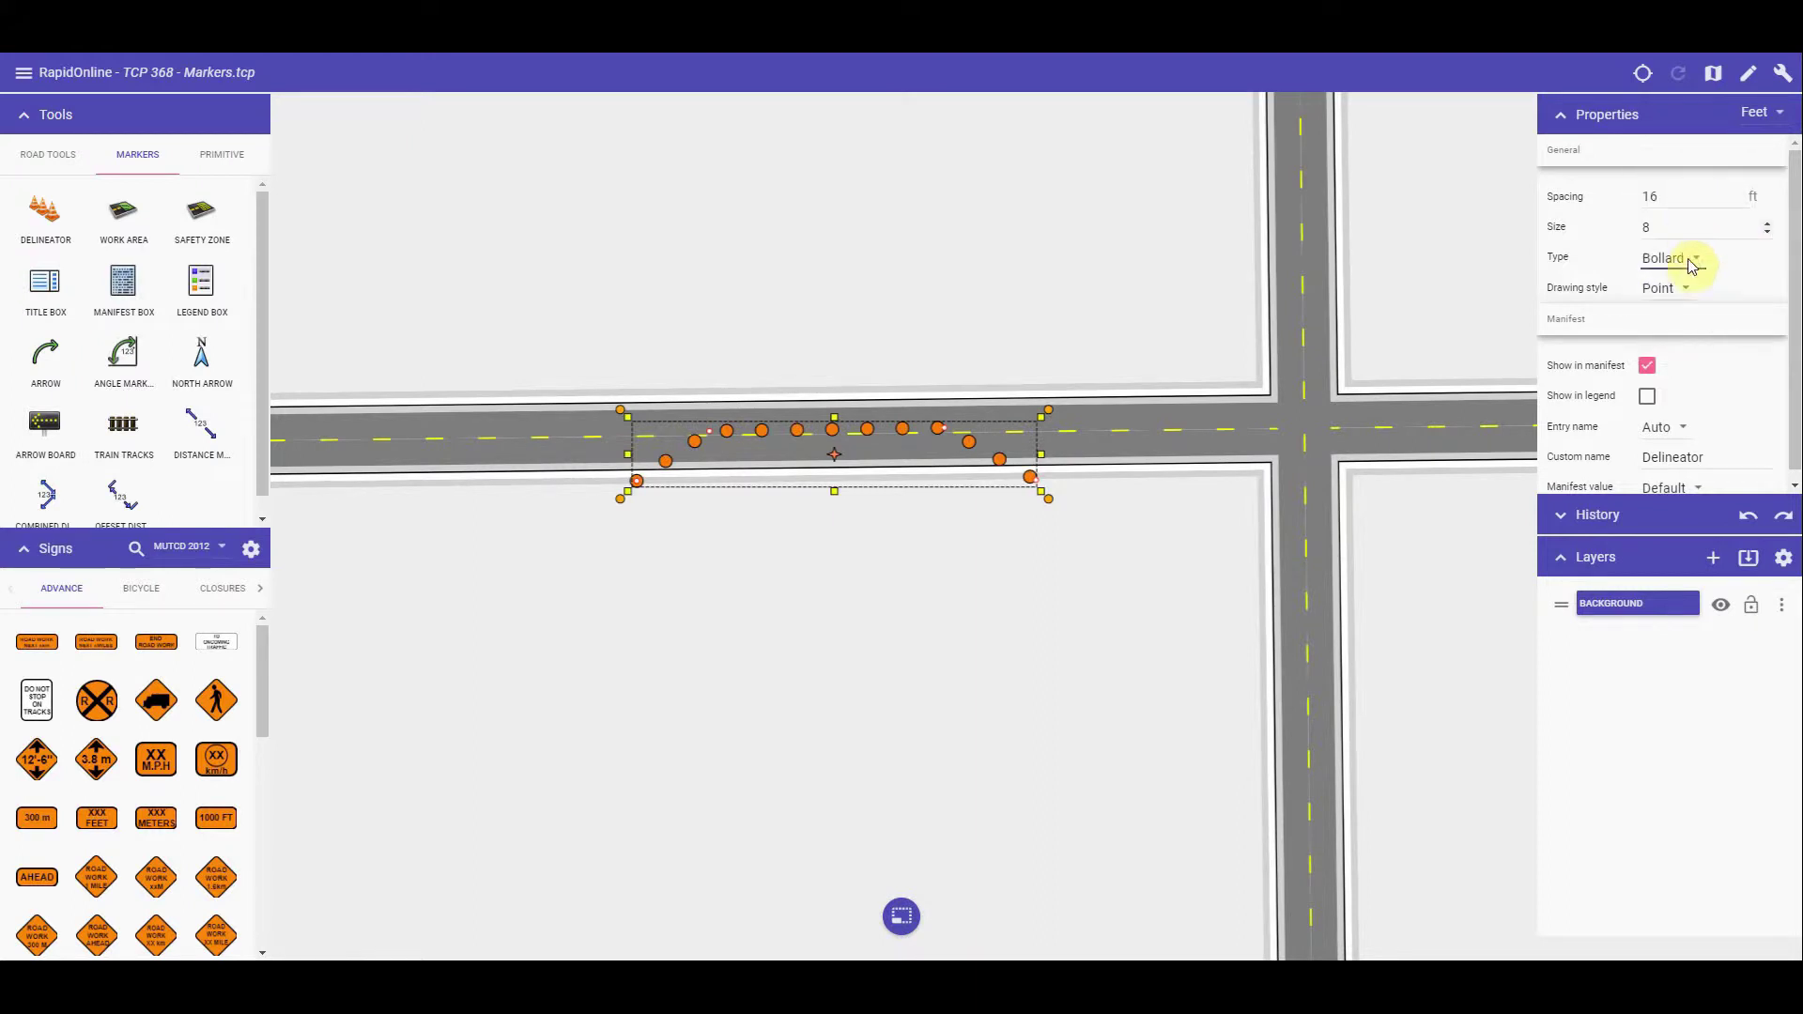
left_click(1775, 259)
mouse_move(1782, 218)
left_mouse_down()
mouse_move(1777, 320)
mouse_move(1775, 225)
left_mouse_up()
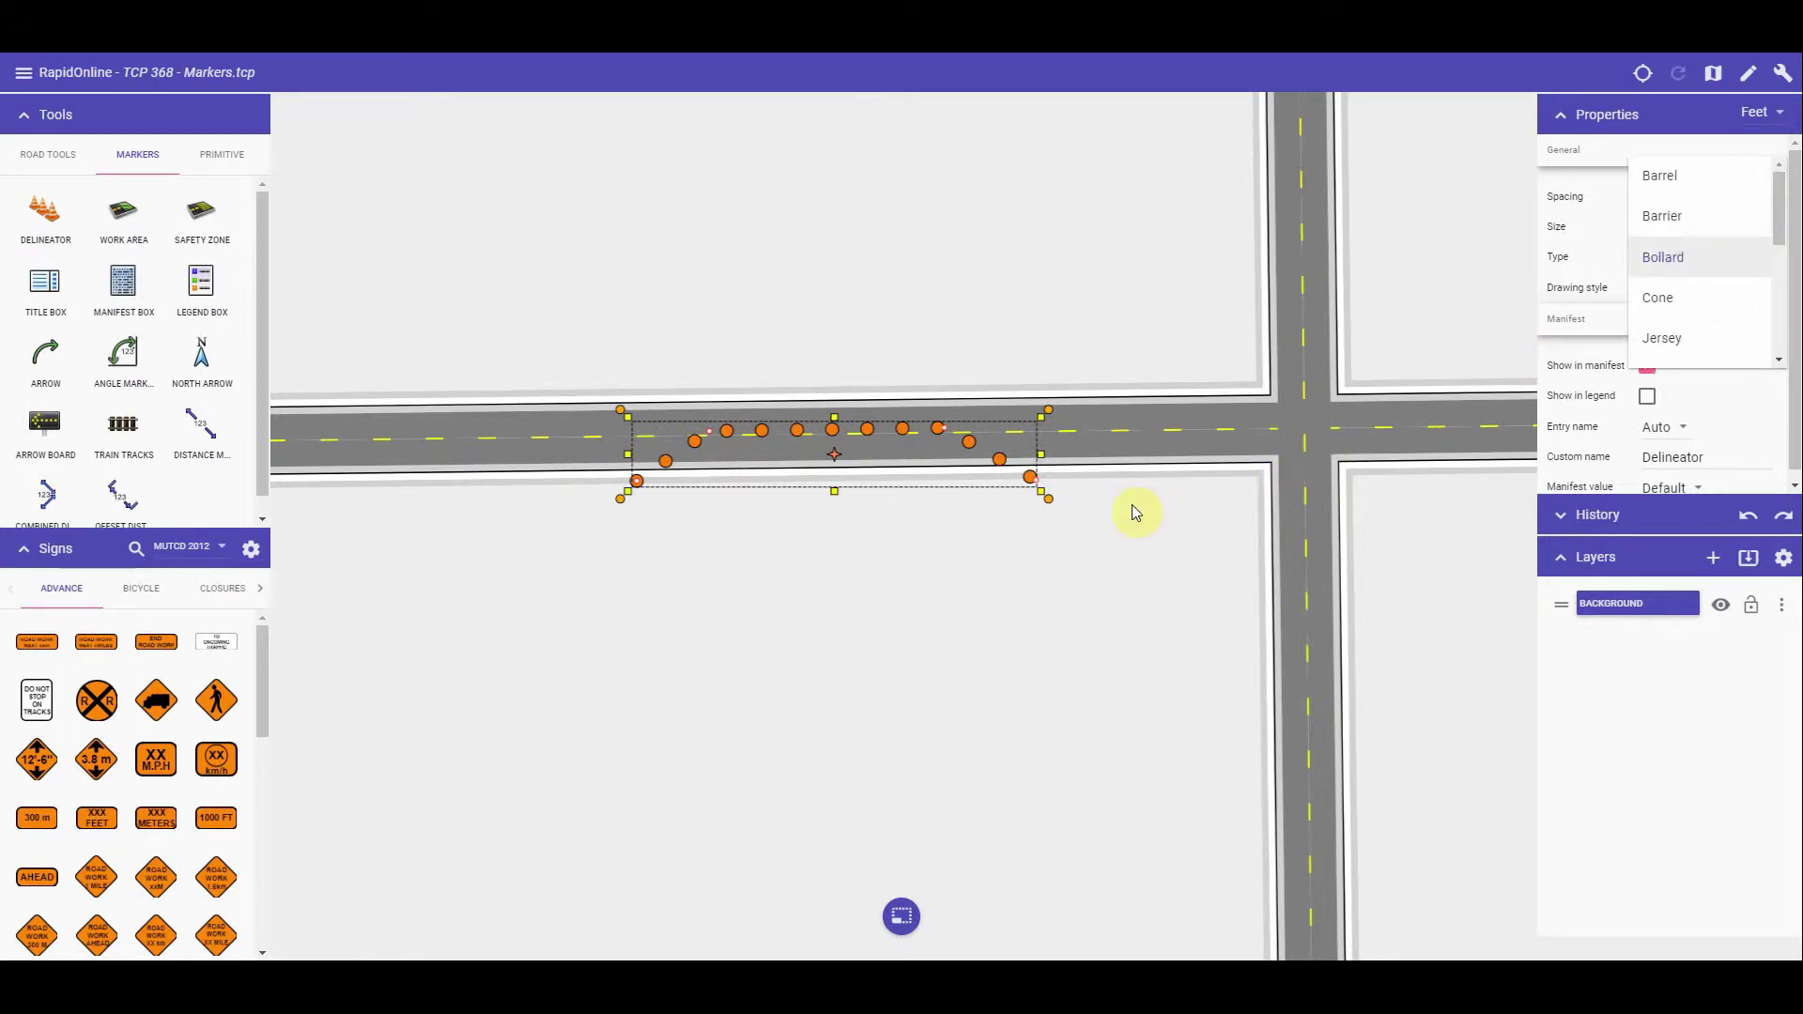
left_click(1180, 549)
left_click(1181, 550)
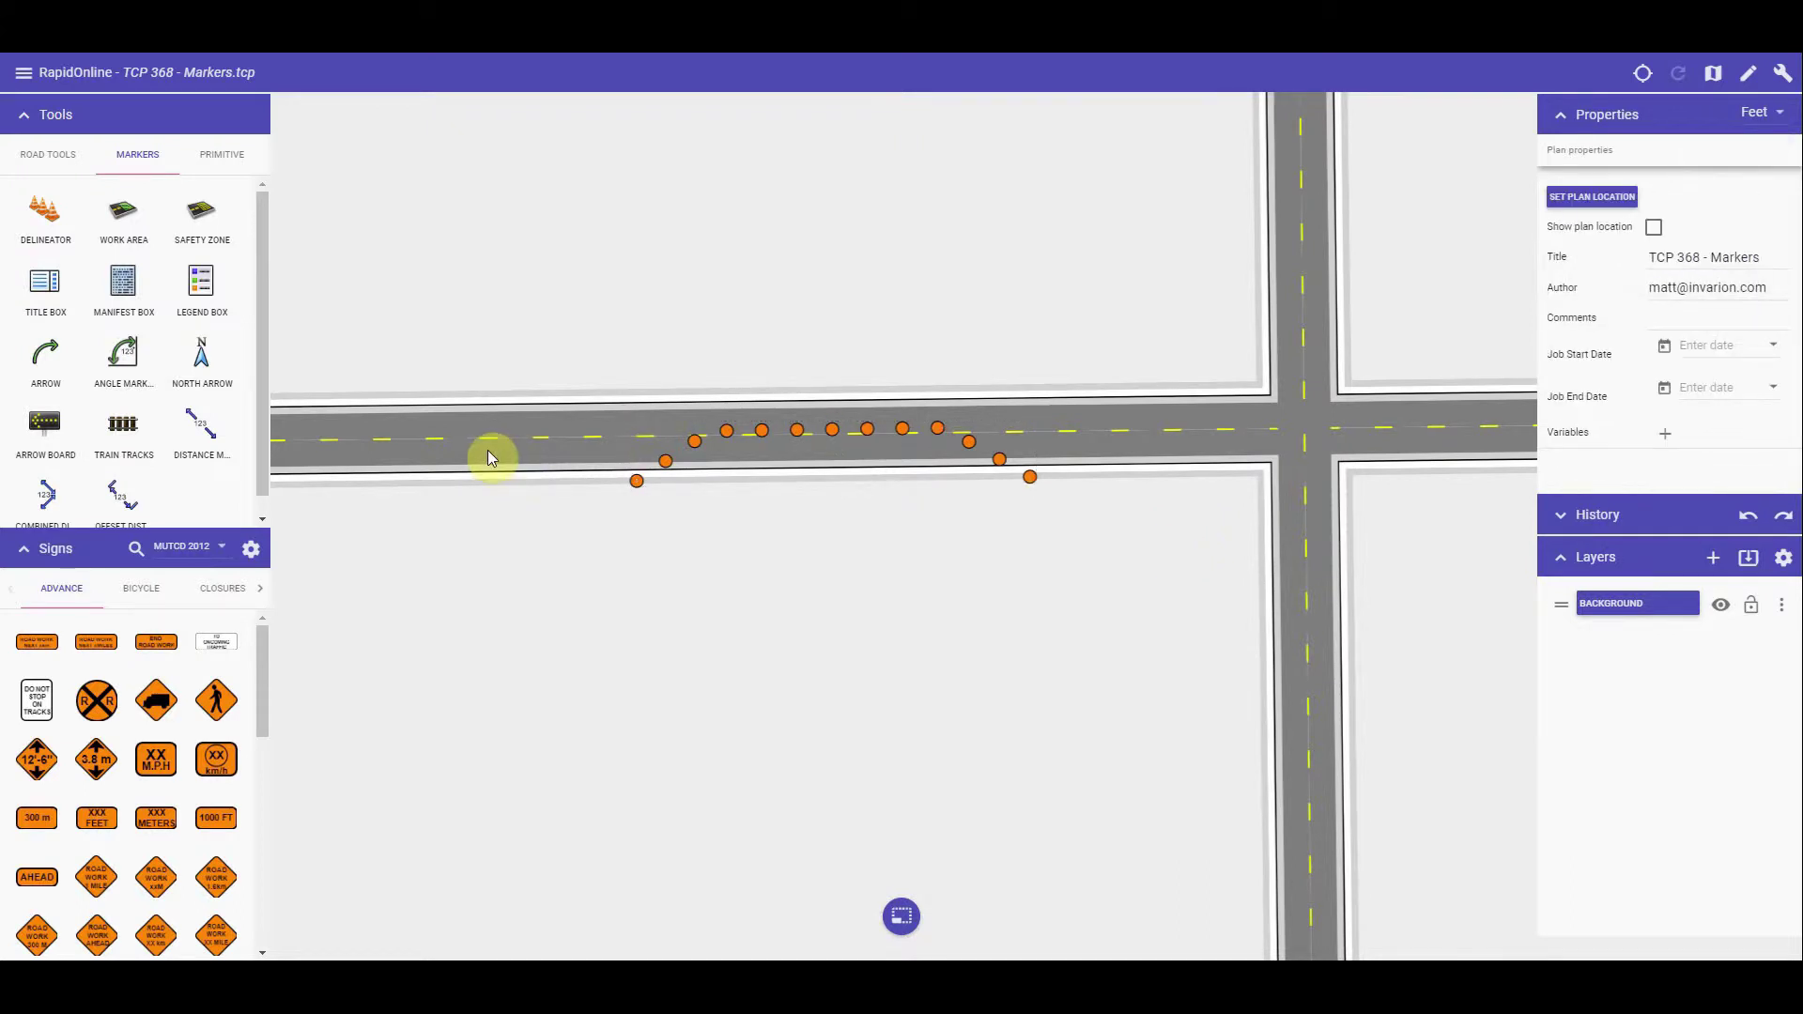
Step: Draw a four-corner work area rectangle on the road inside the bollard taper
left_click(125, 223)
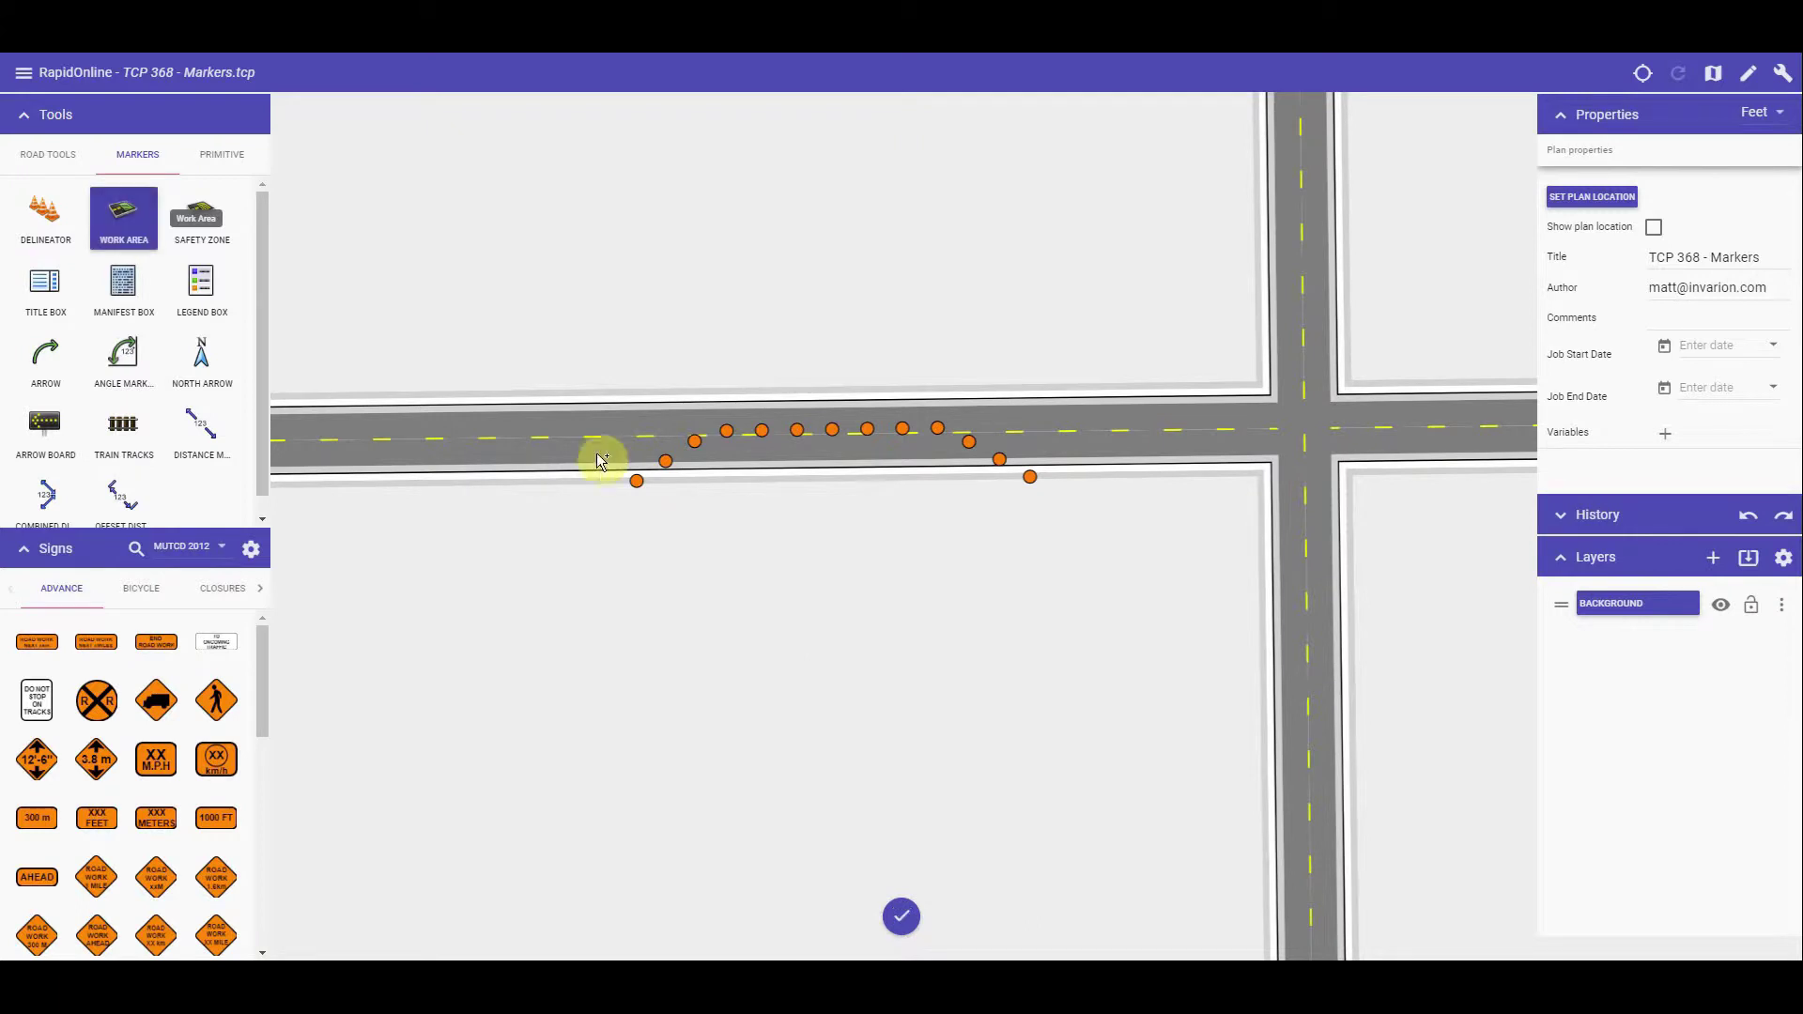
left_click(738, 479)
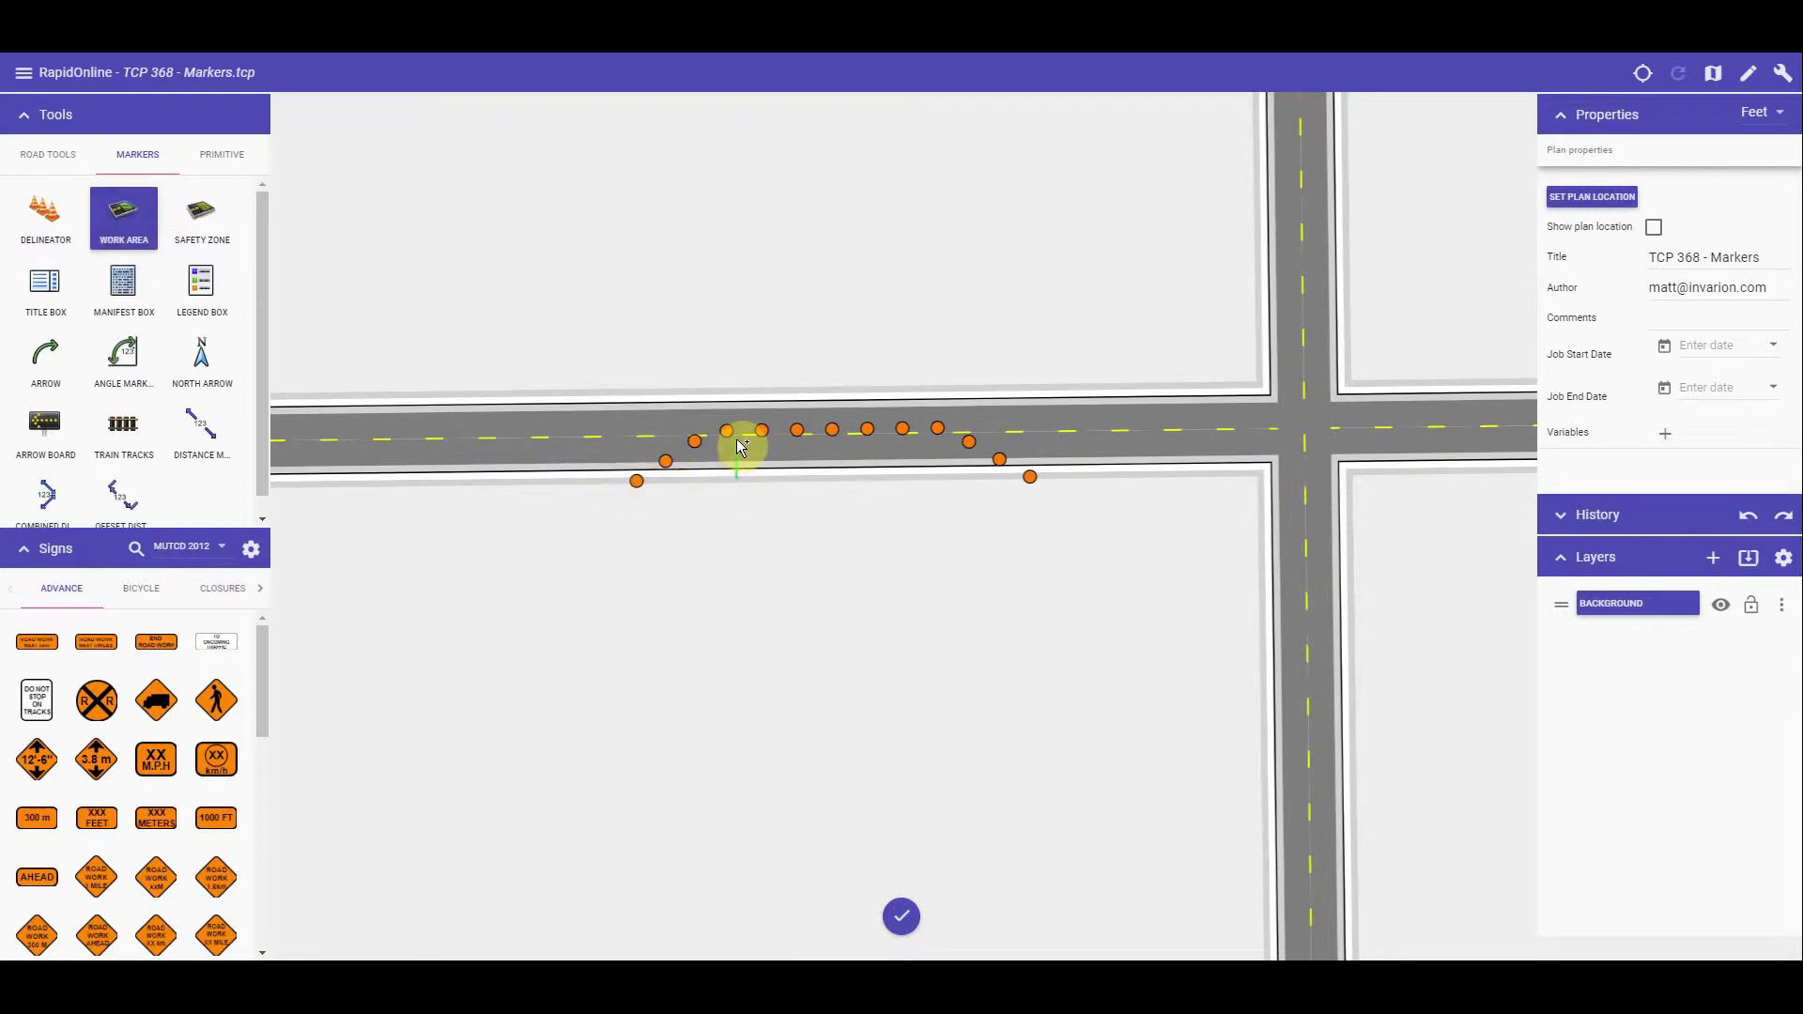
left_click(738, 438)
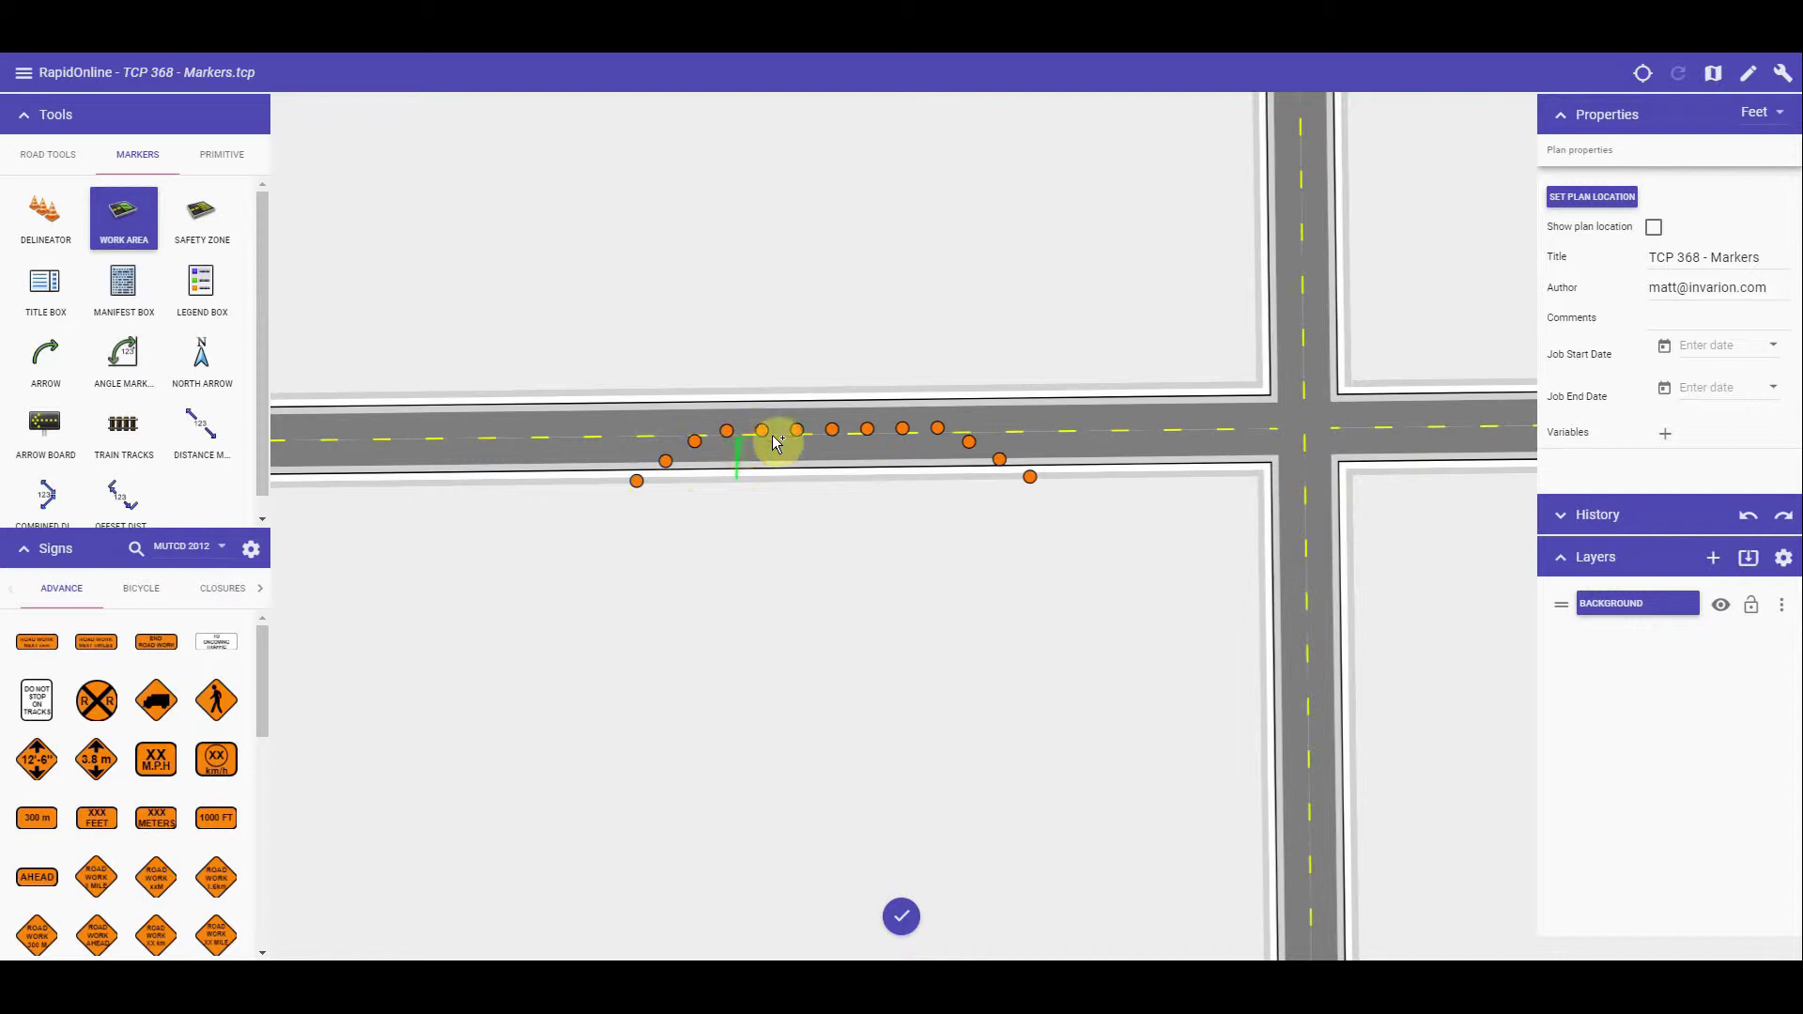
left_click(924, 437)
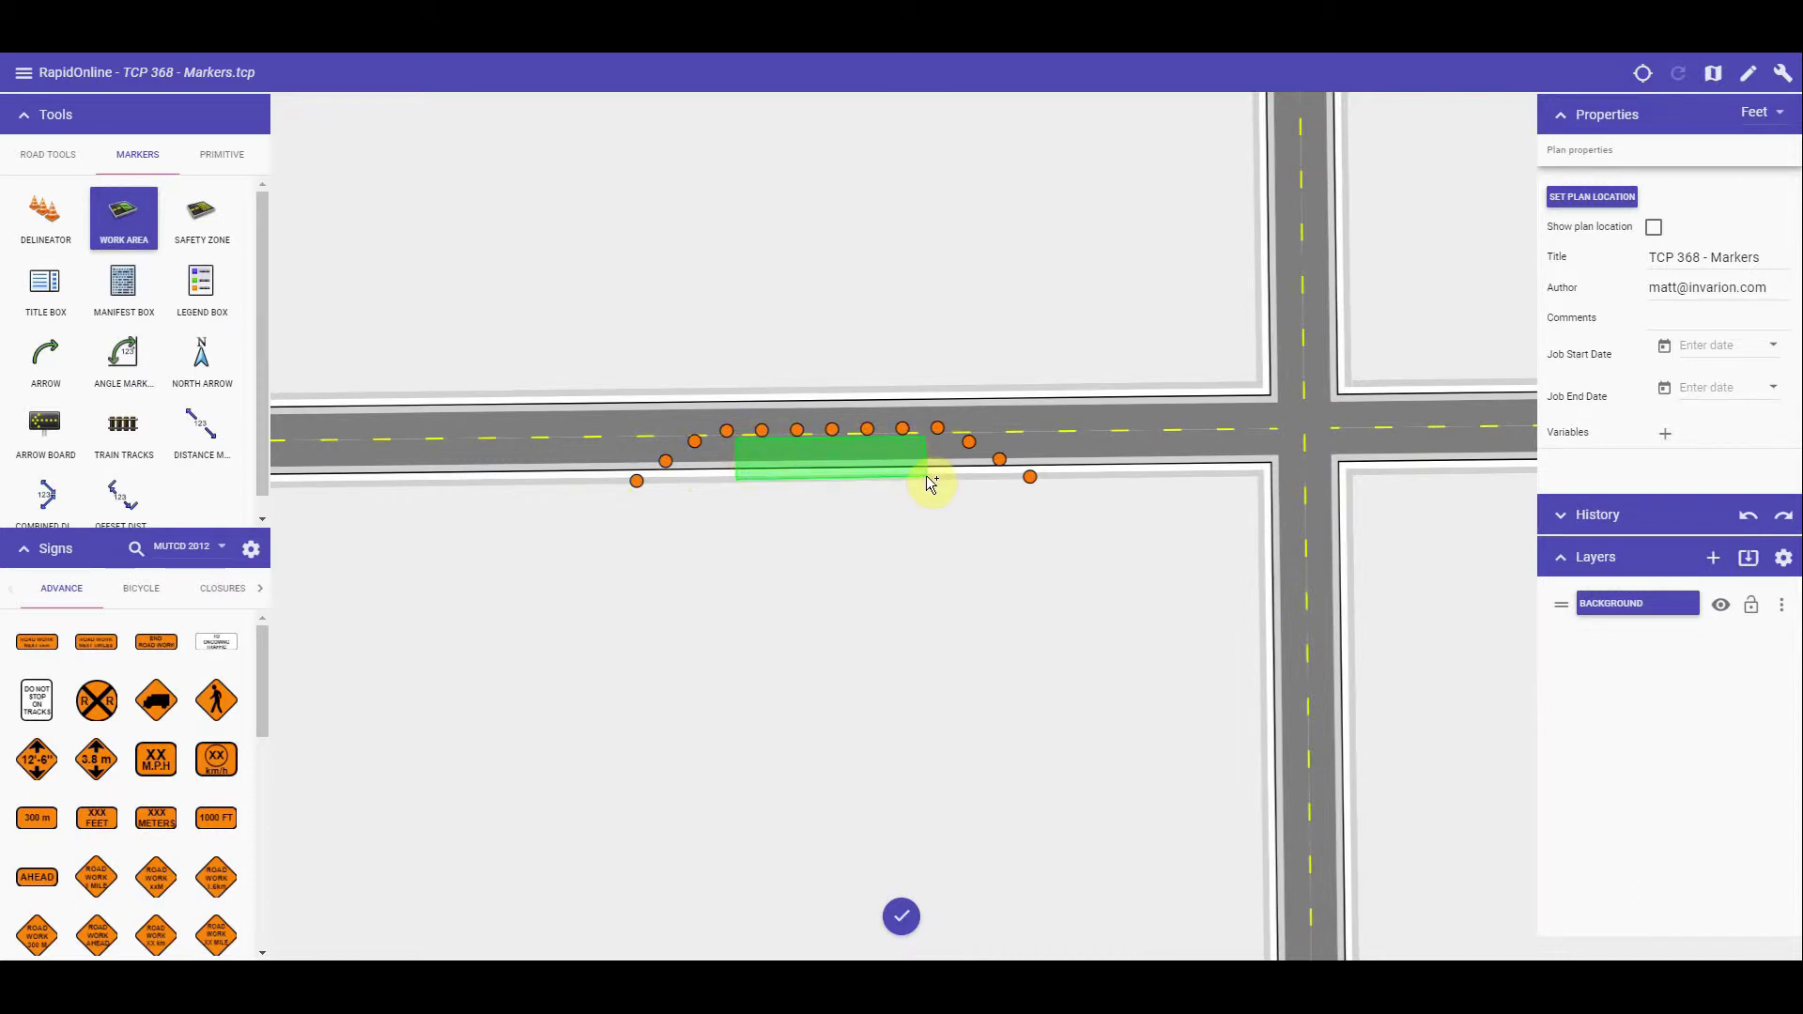
left_click(928, 483)
left_click(902, 918)
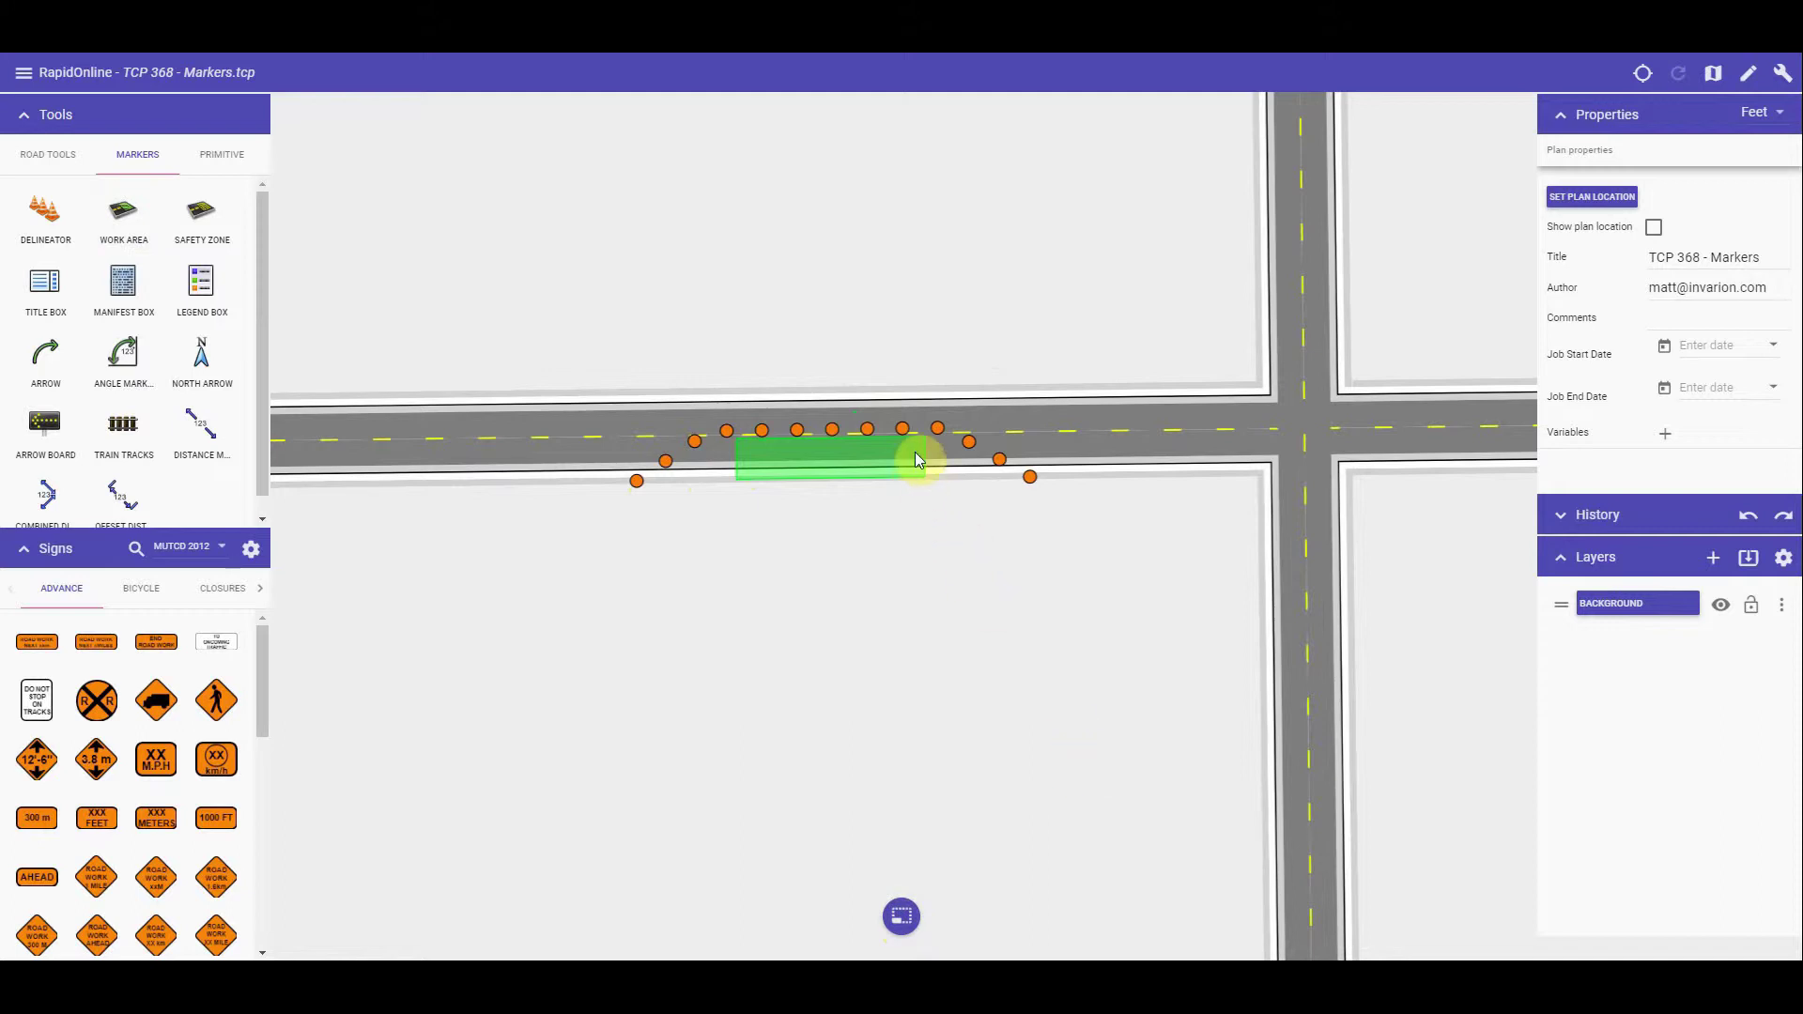
Step: Select the work area and click into its entry name field in Properties
scroll(918, 456, "down", 3)
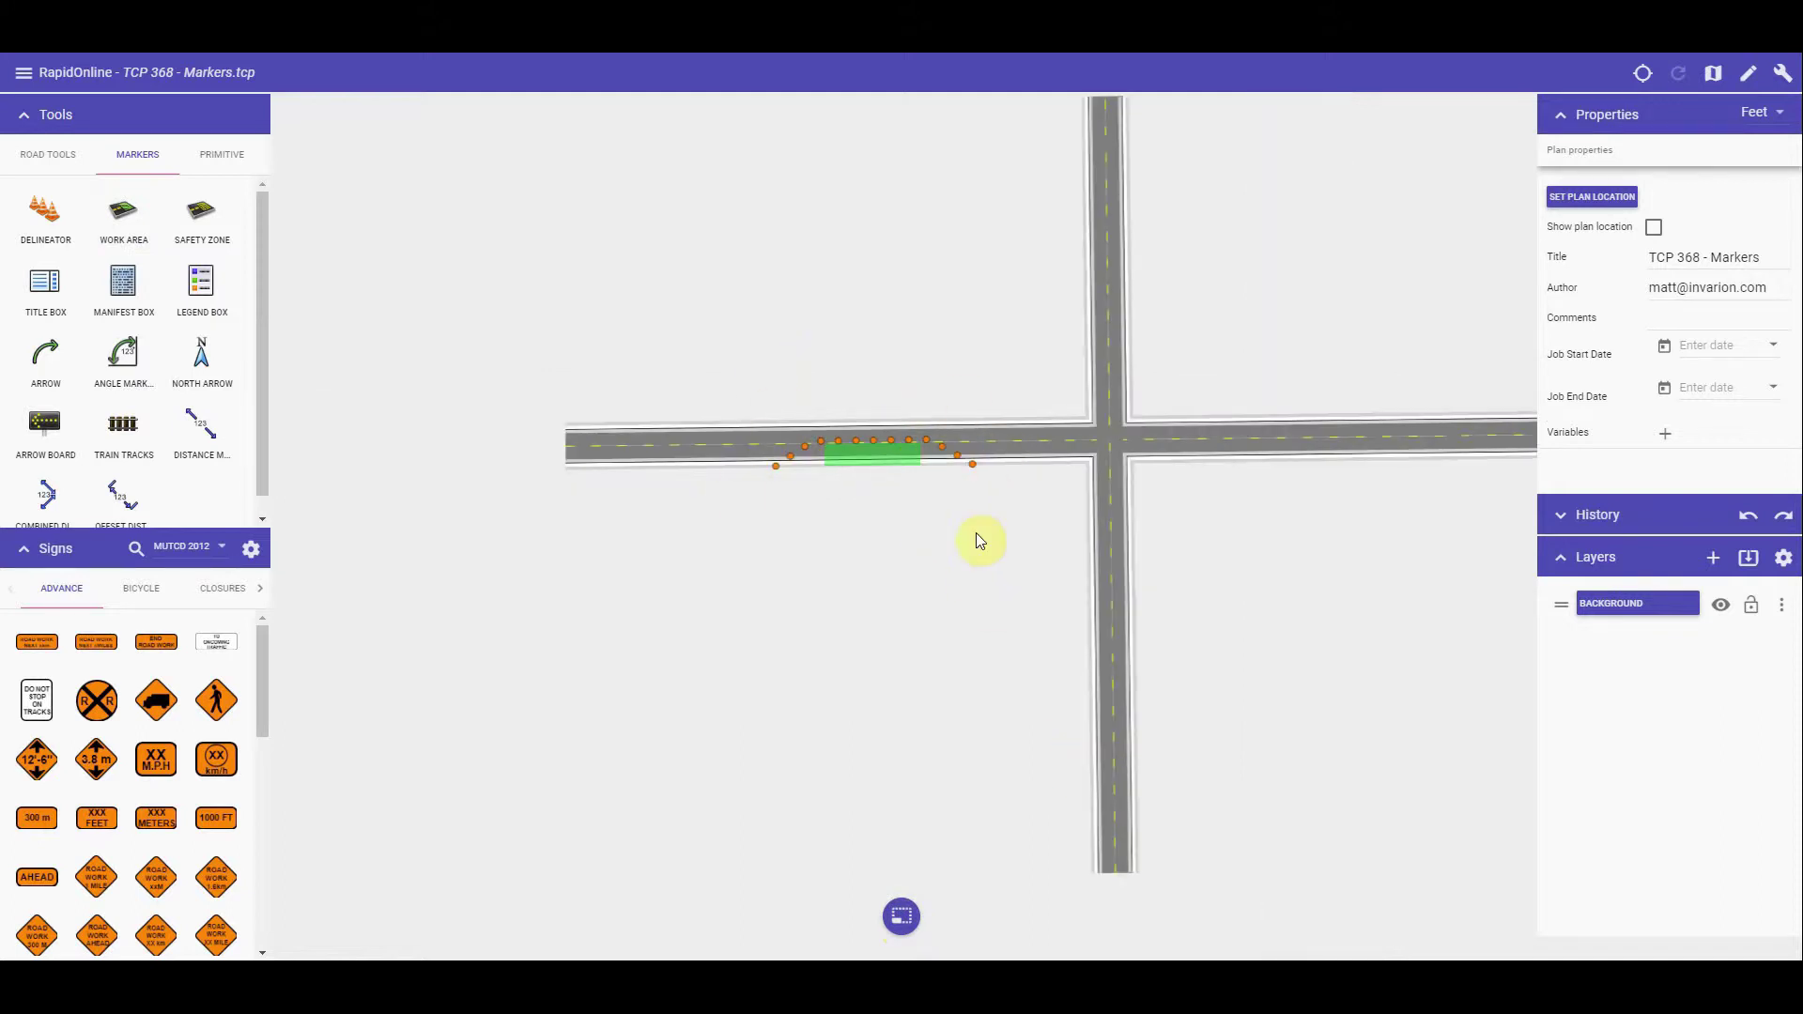
scroll(857, 486, "up", 3)
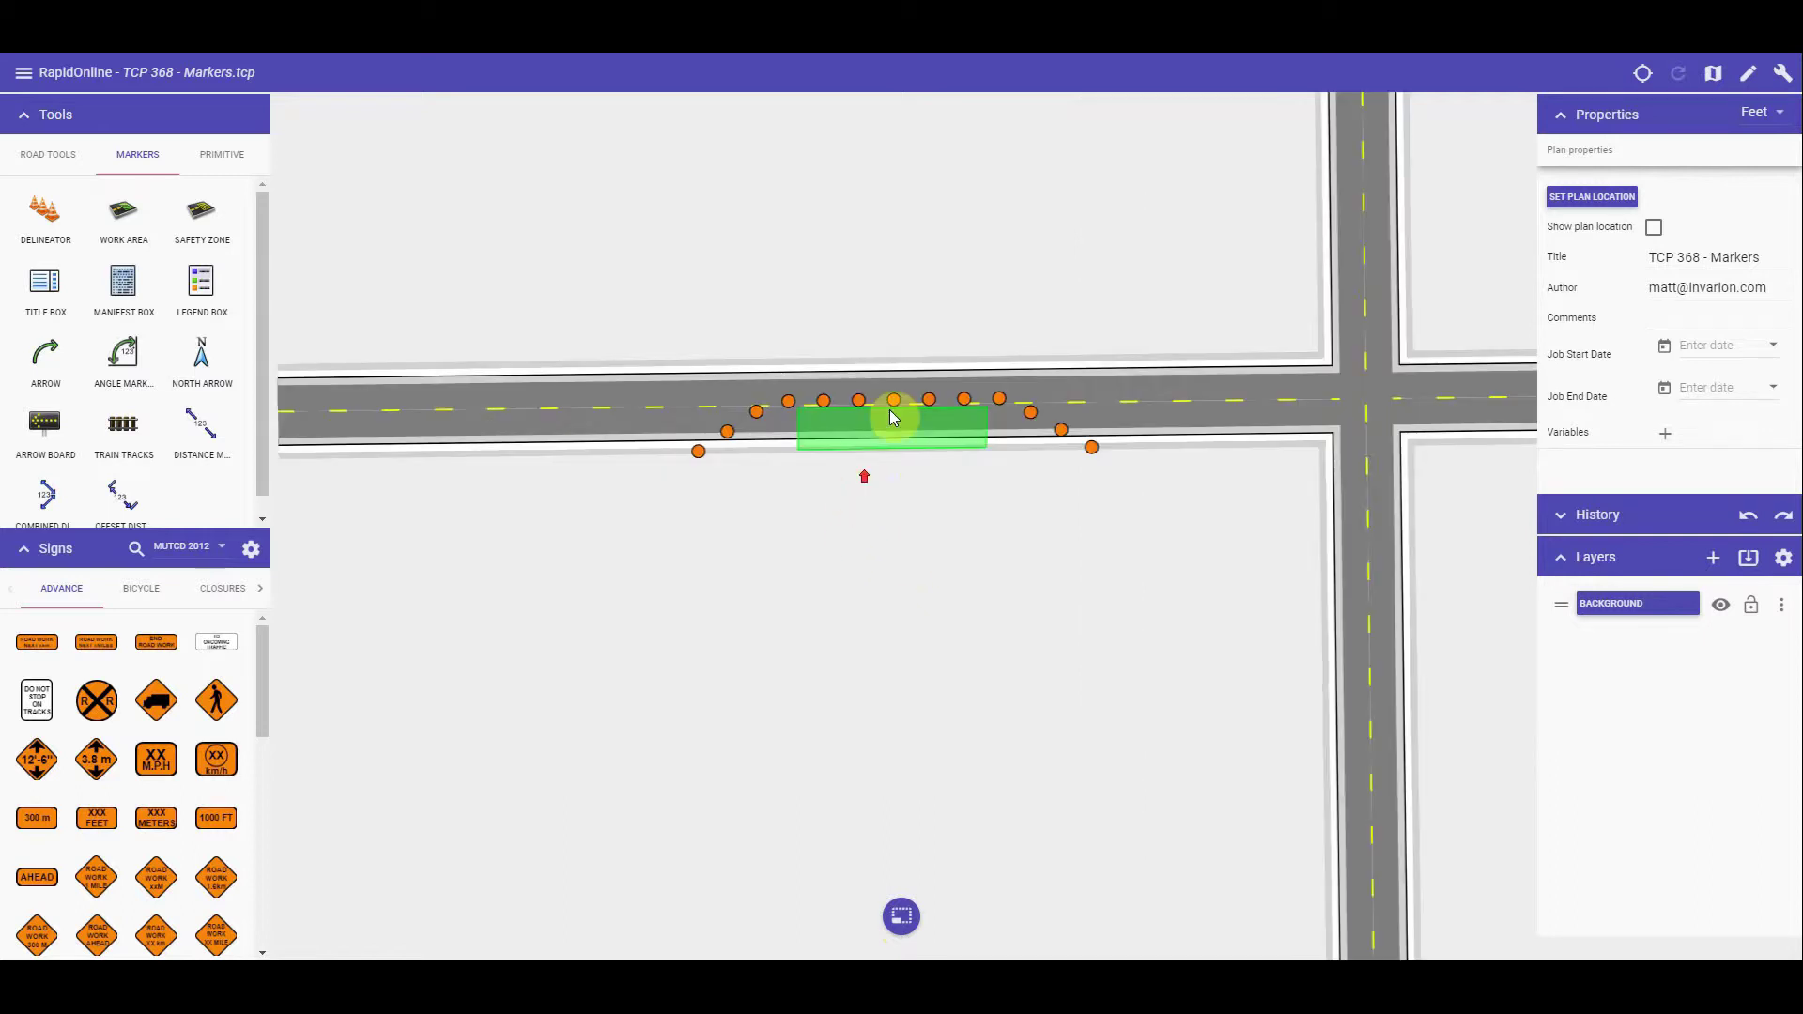
left_click(862, 456)
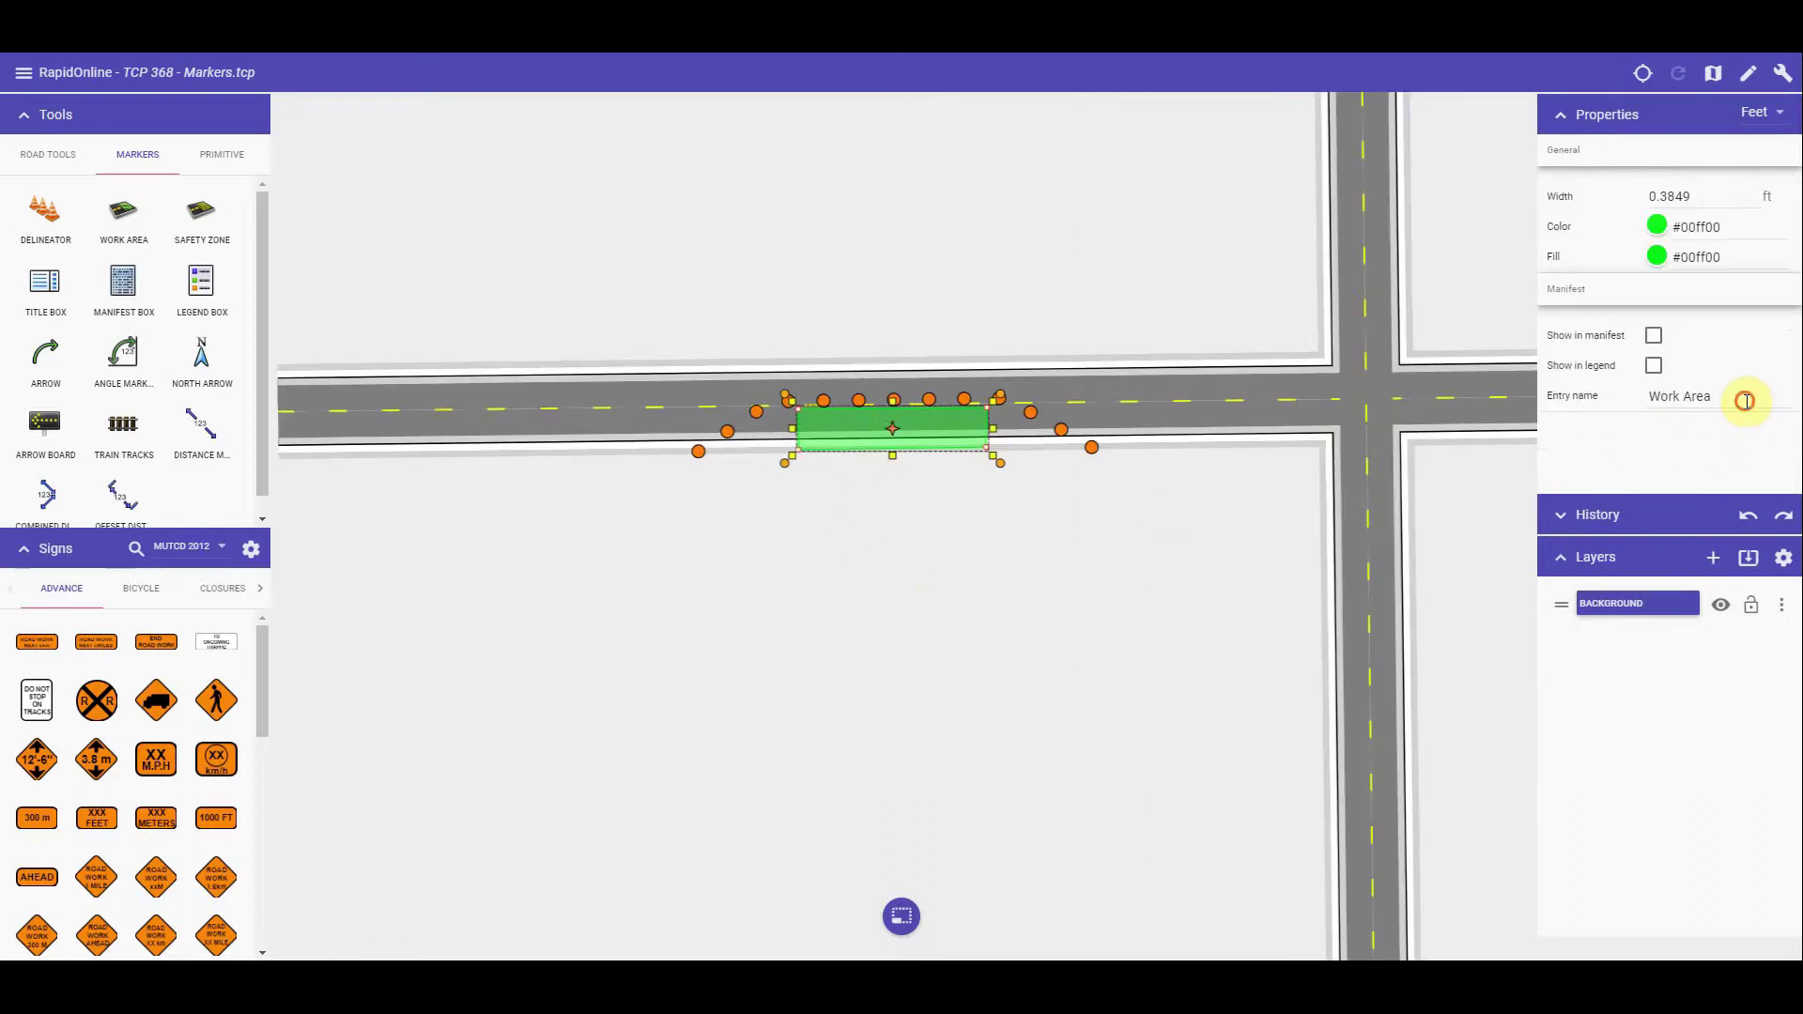
left_click_drag(1742, 398, 1630, 406)
left_click(1677, 399)
left_click(1113, 528)
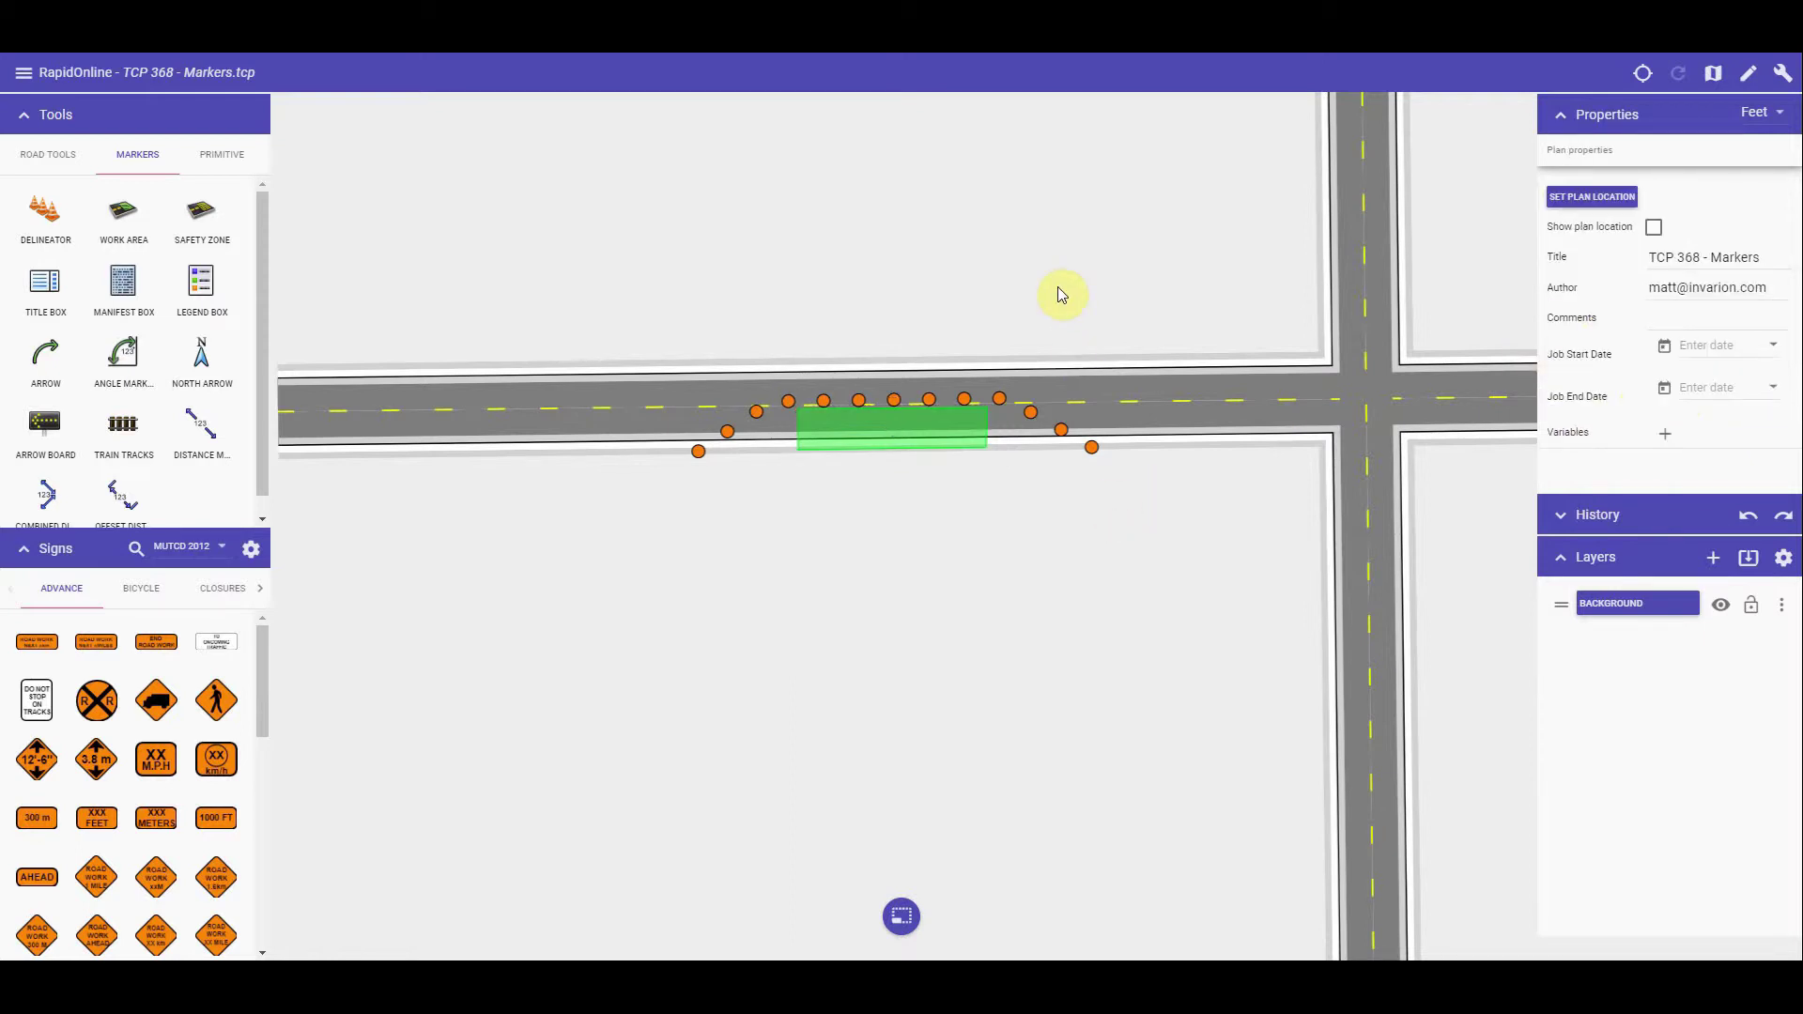
Step: Draw a safety zone below the road, then select and delete it
scroll(1057, 286, "down", 3)
scroll(1023, 299, "up", 3)
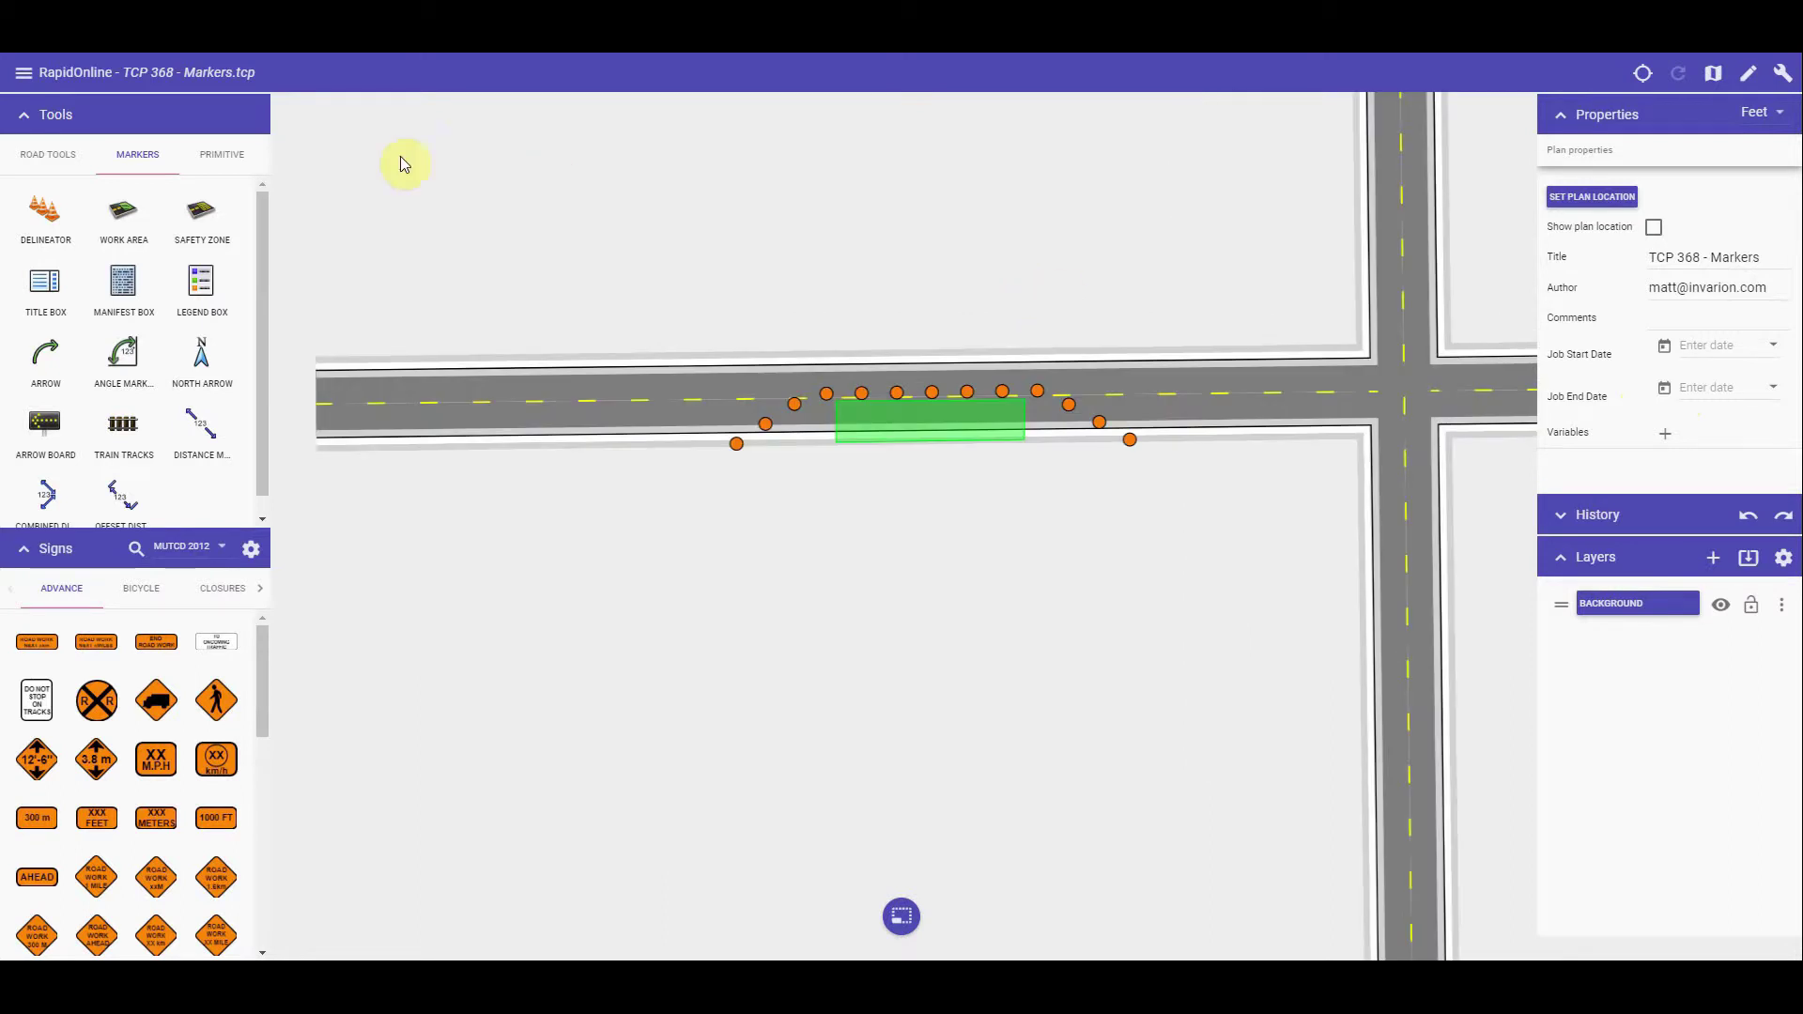
left_click(225, 219)
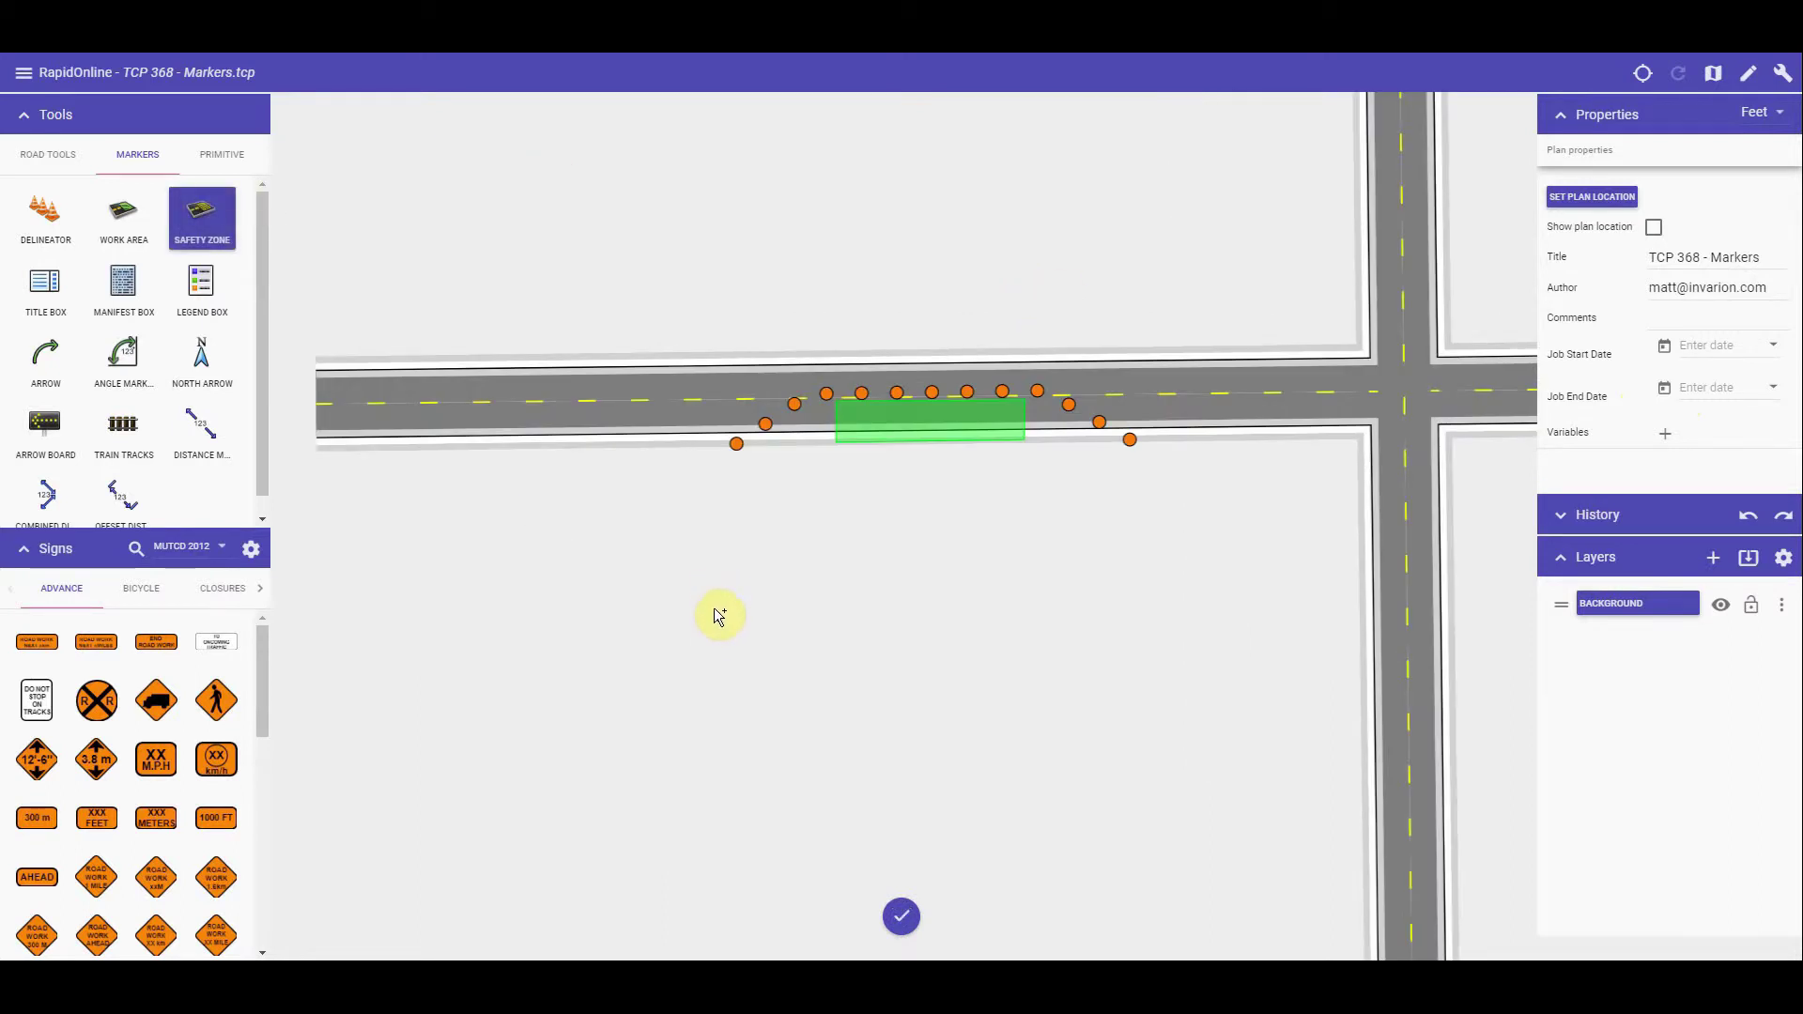
left_click(711, 616)
left_click(713, 697)
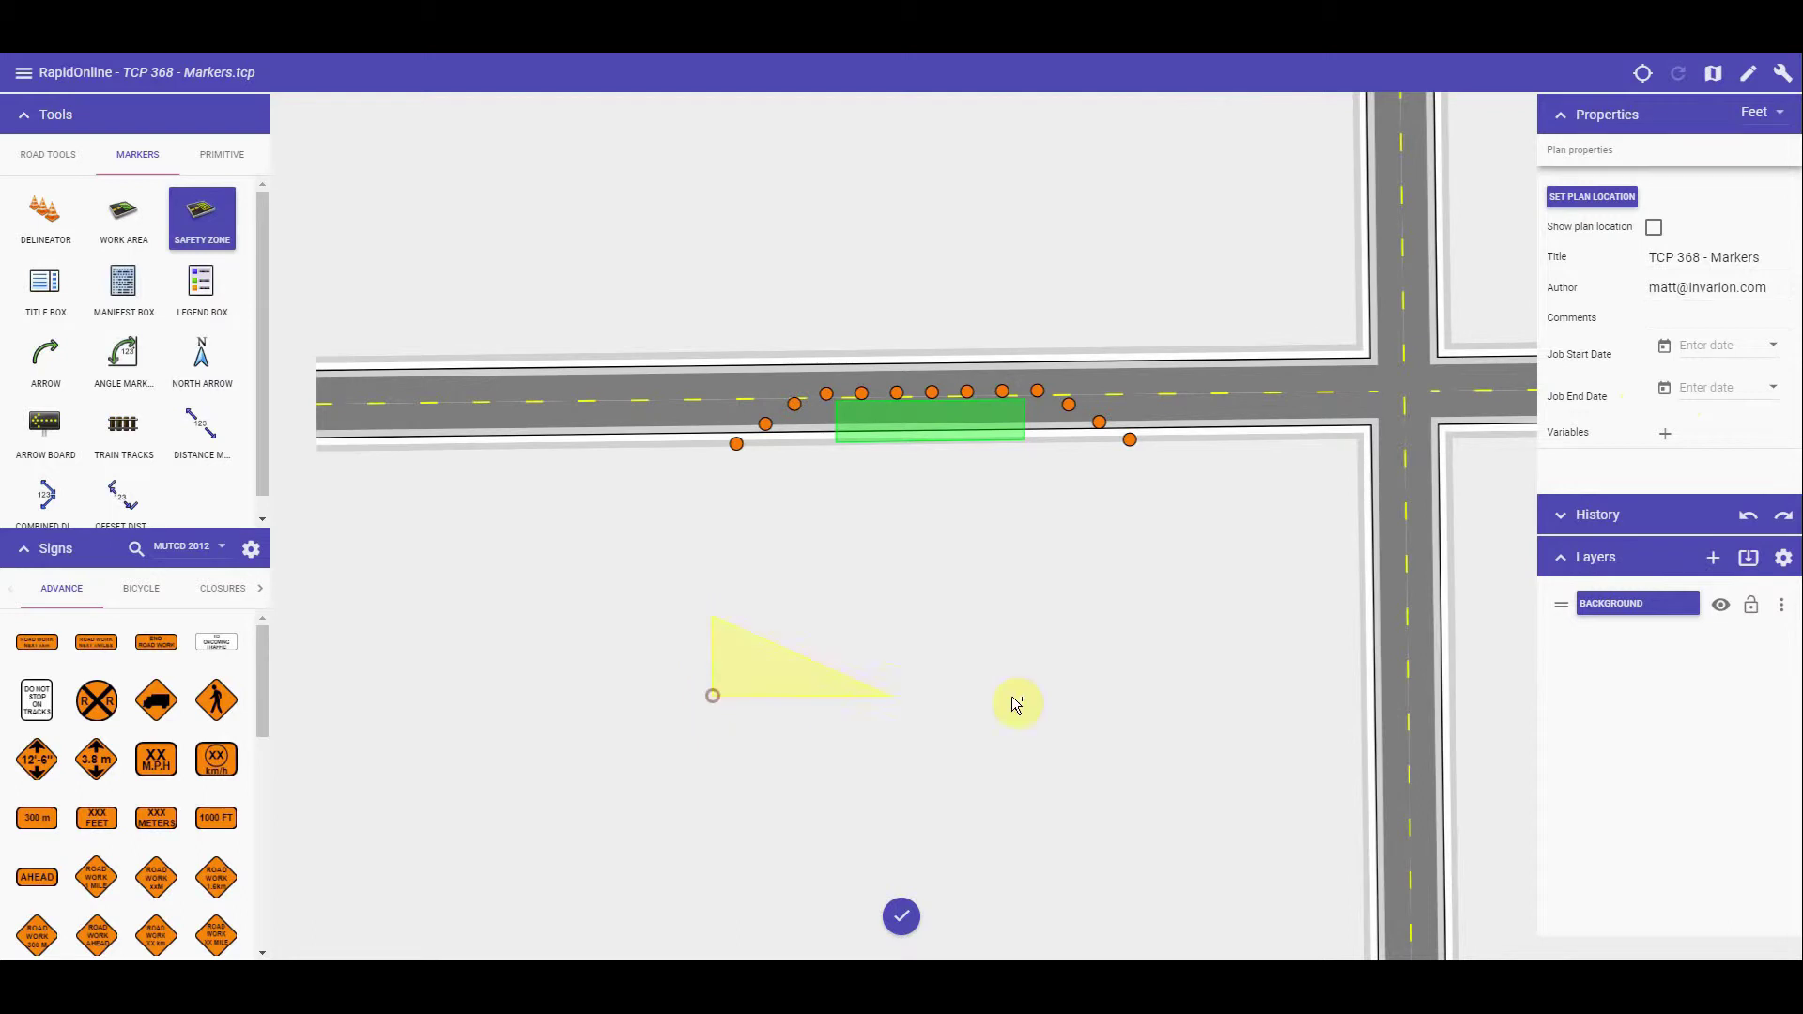
left_click(1069, 627)
key("Return")
left_click(909, 652)
key("Delete")
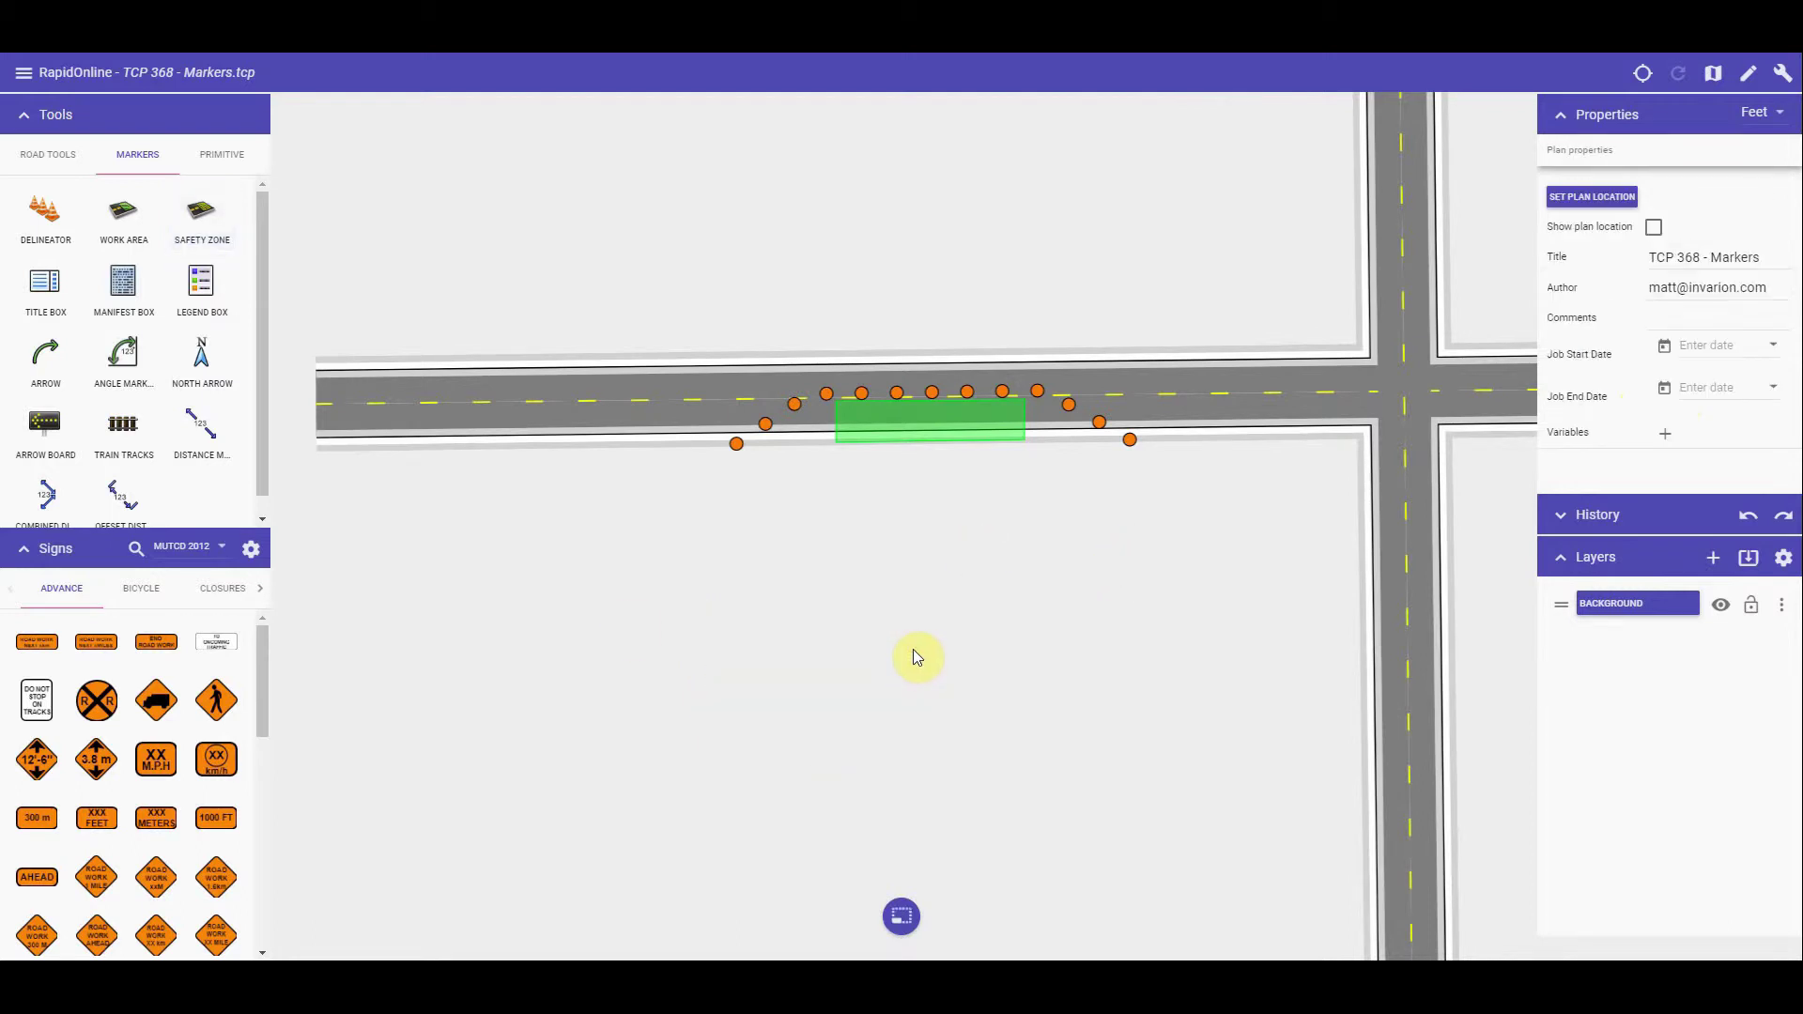
scroll(264, 440, "down", 1)
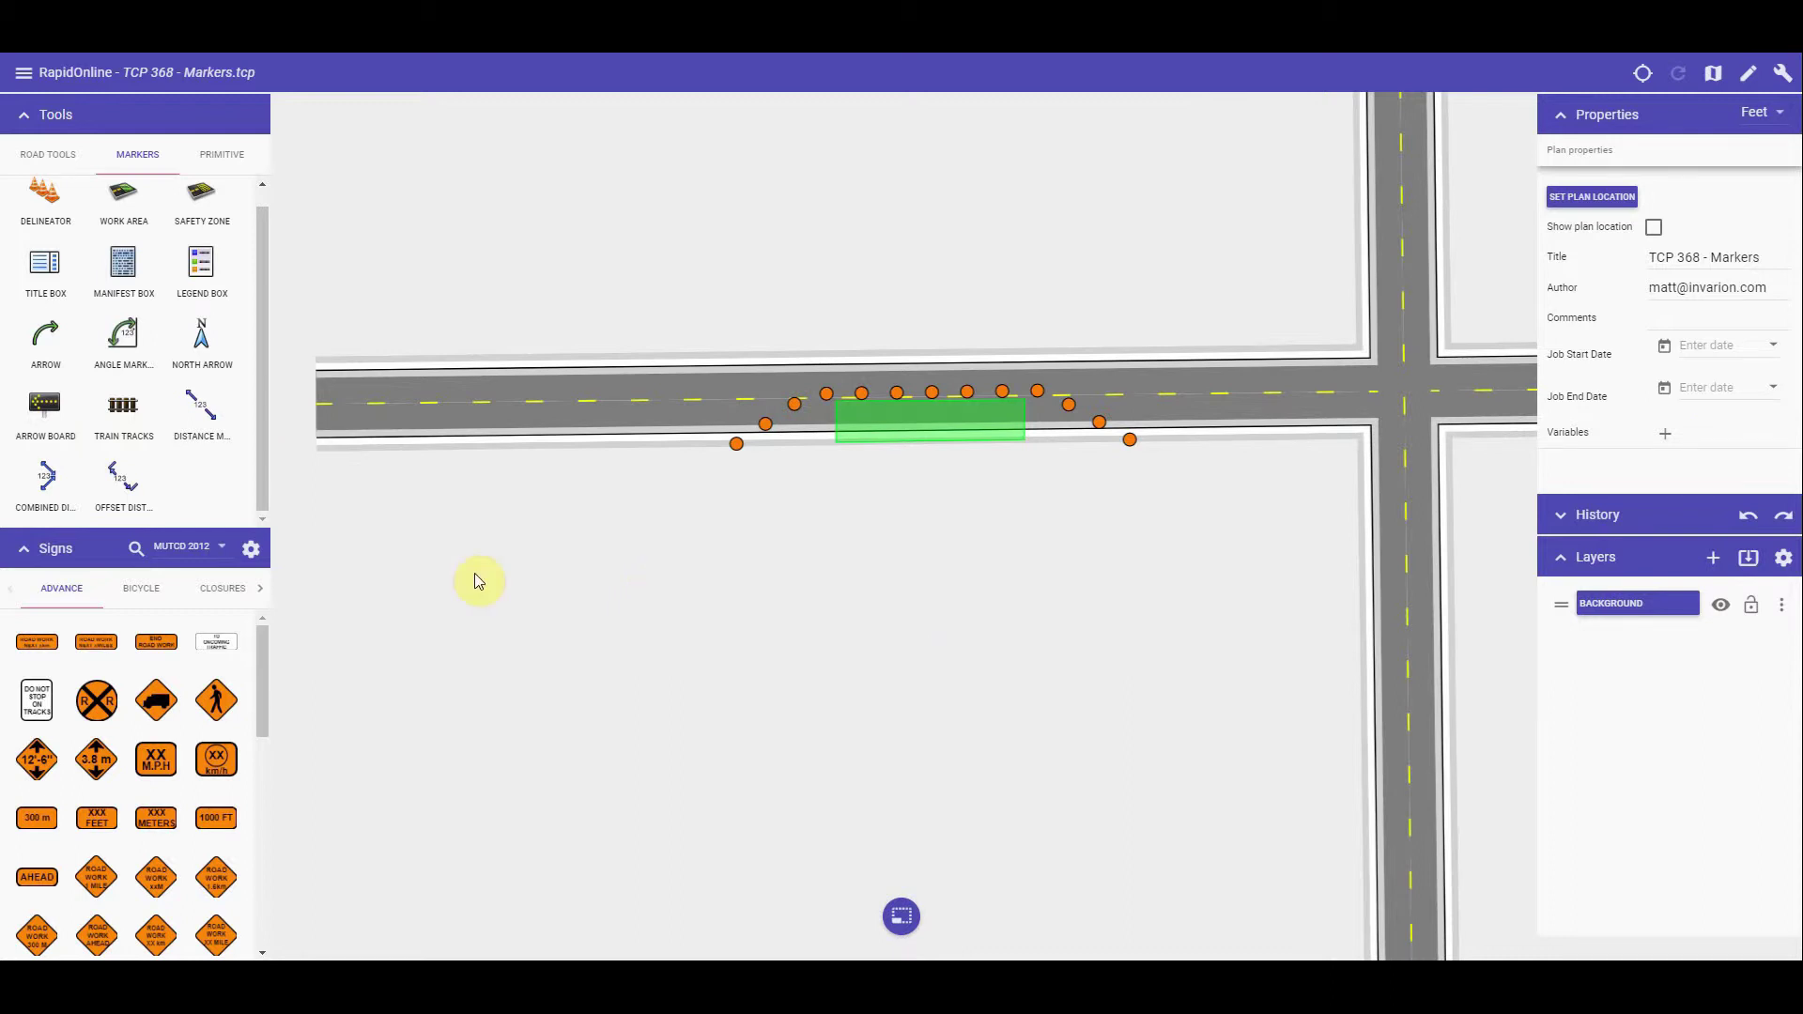
Step: Draw a distance marker beneath the bollard taper and select it
left_click(198, 406)
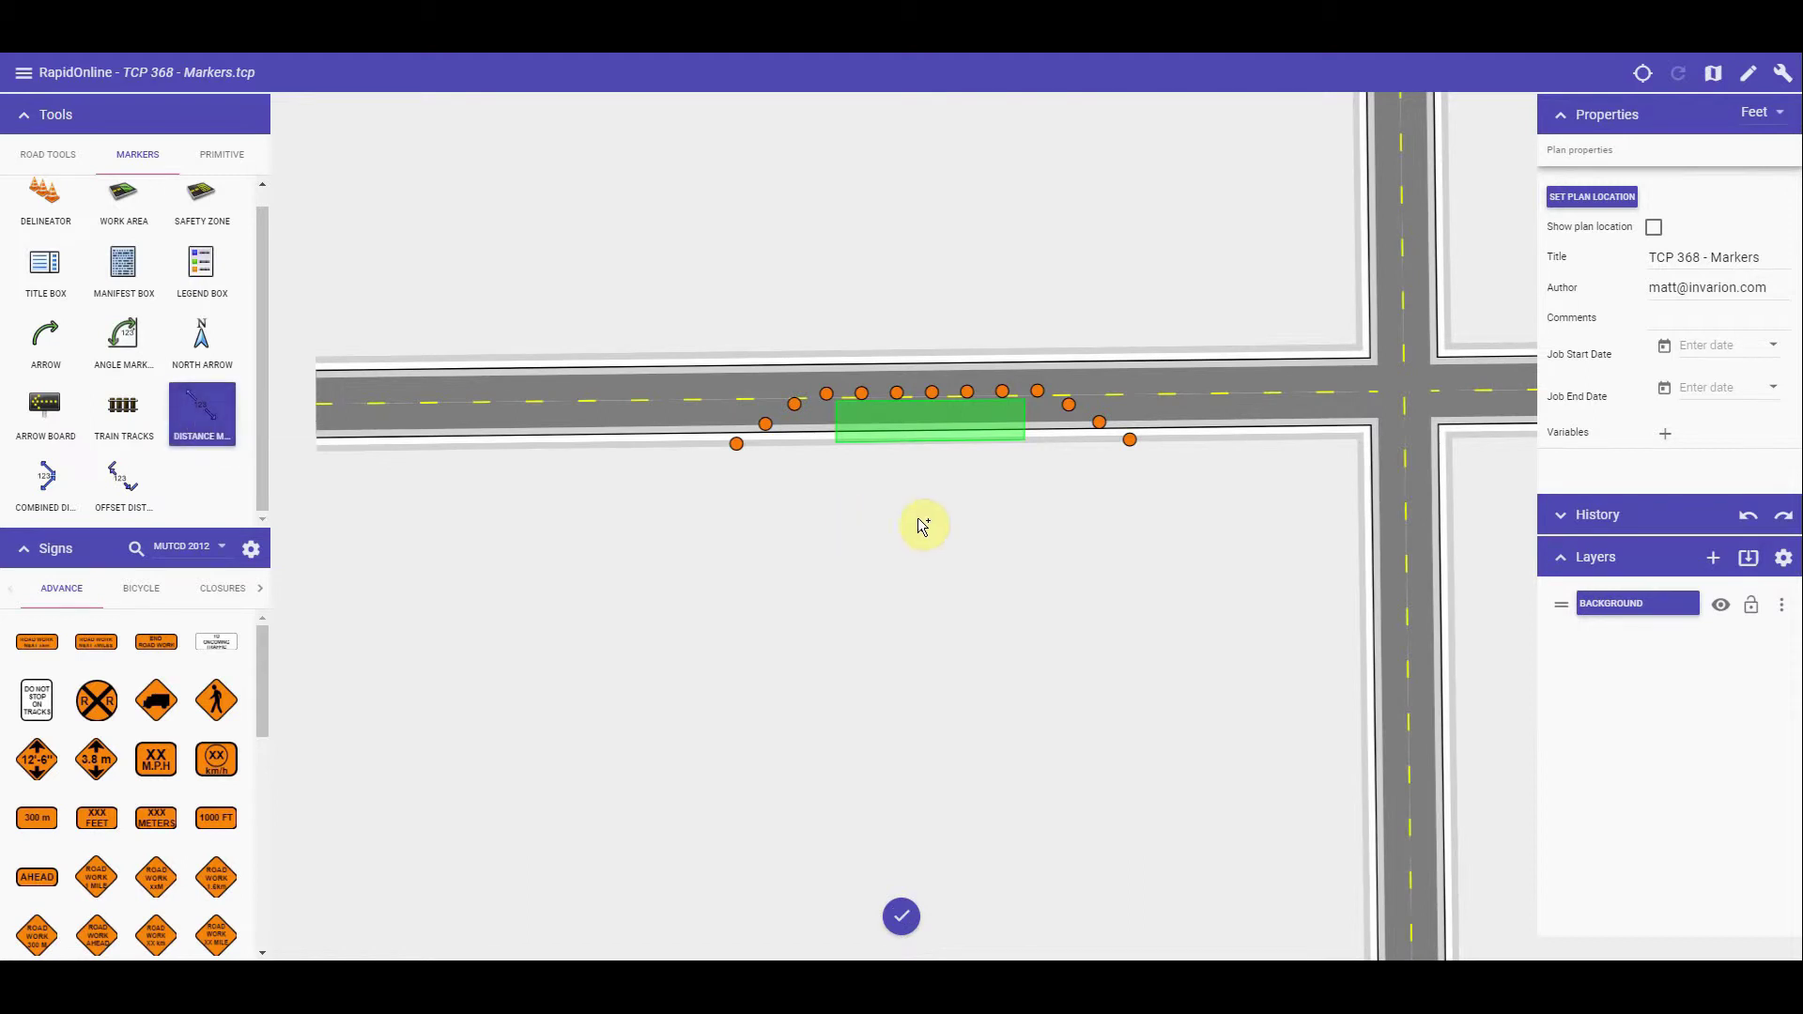
left_click(737, 489)
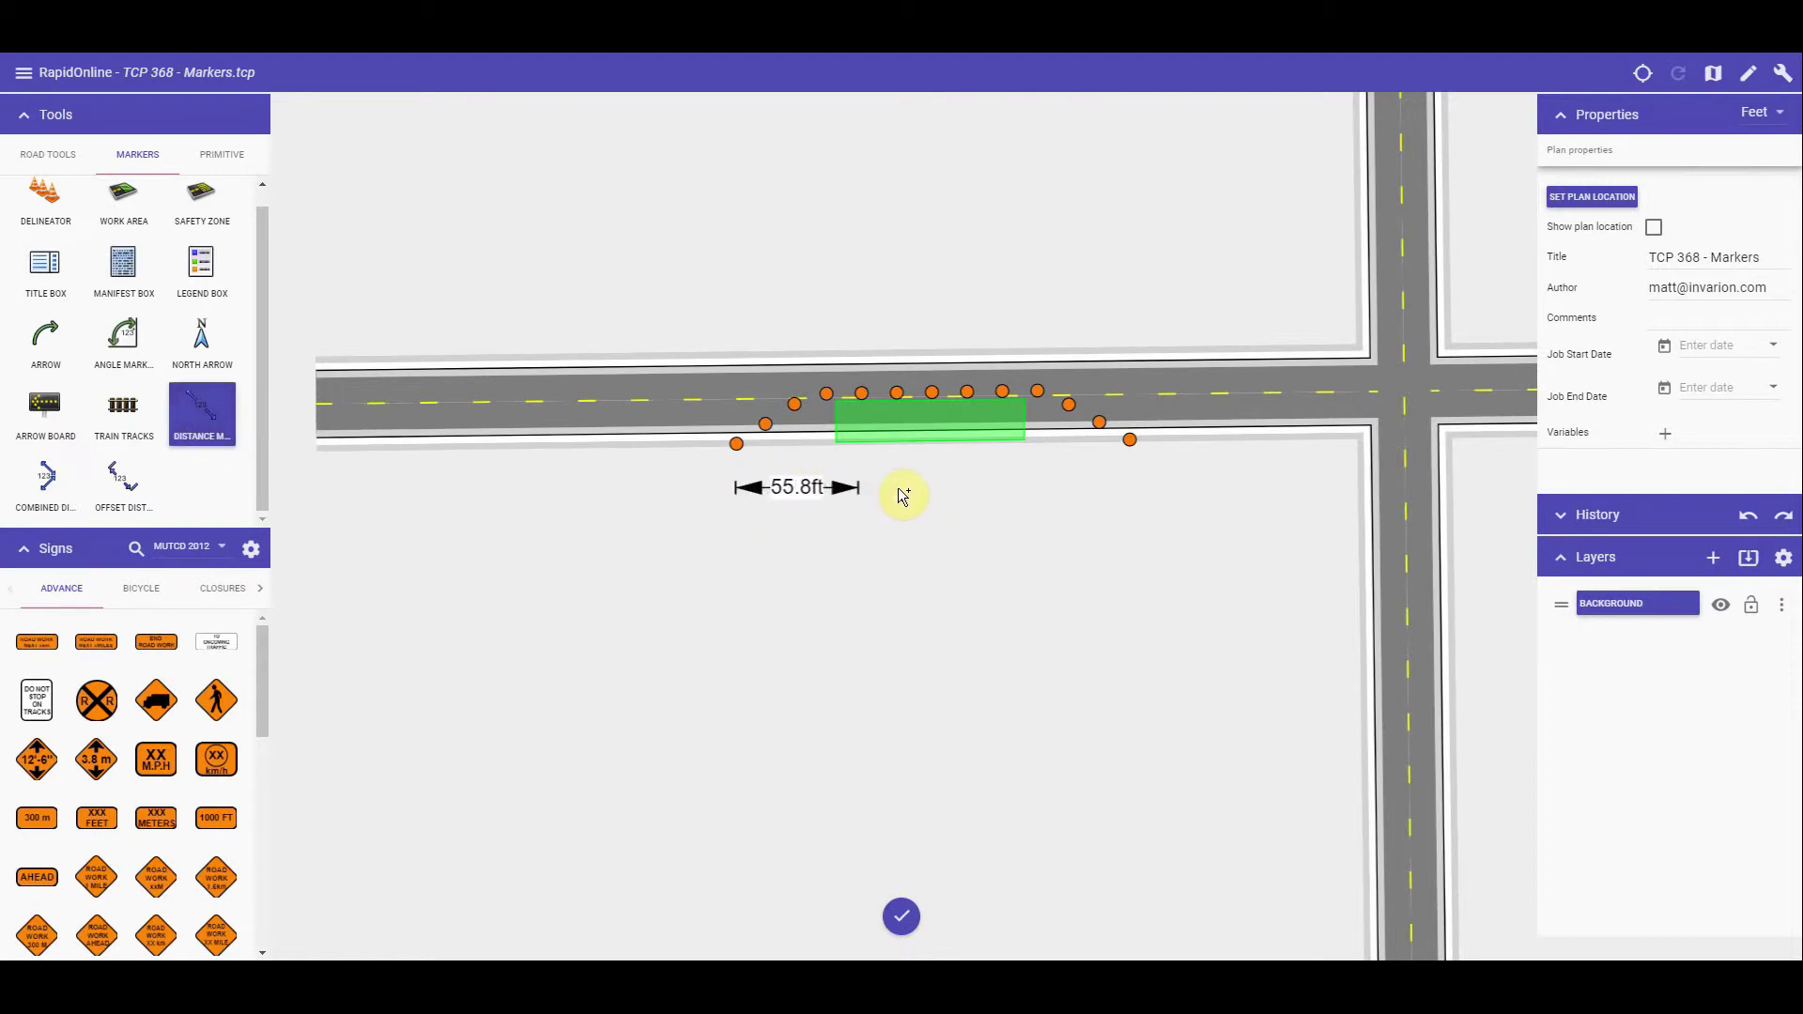
left_click(1138, 480)
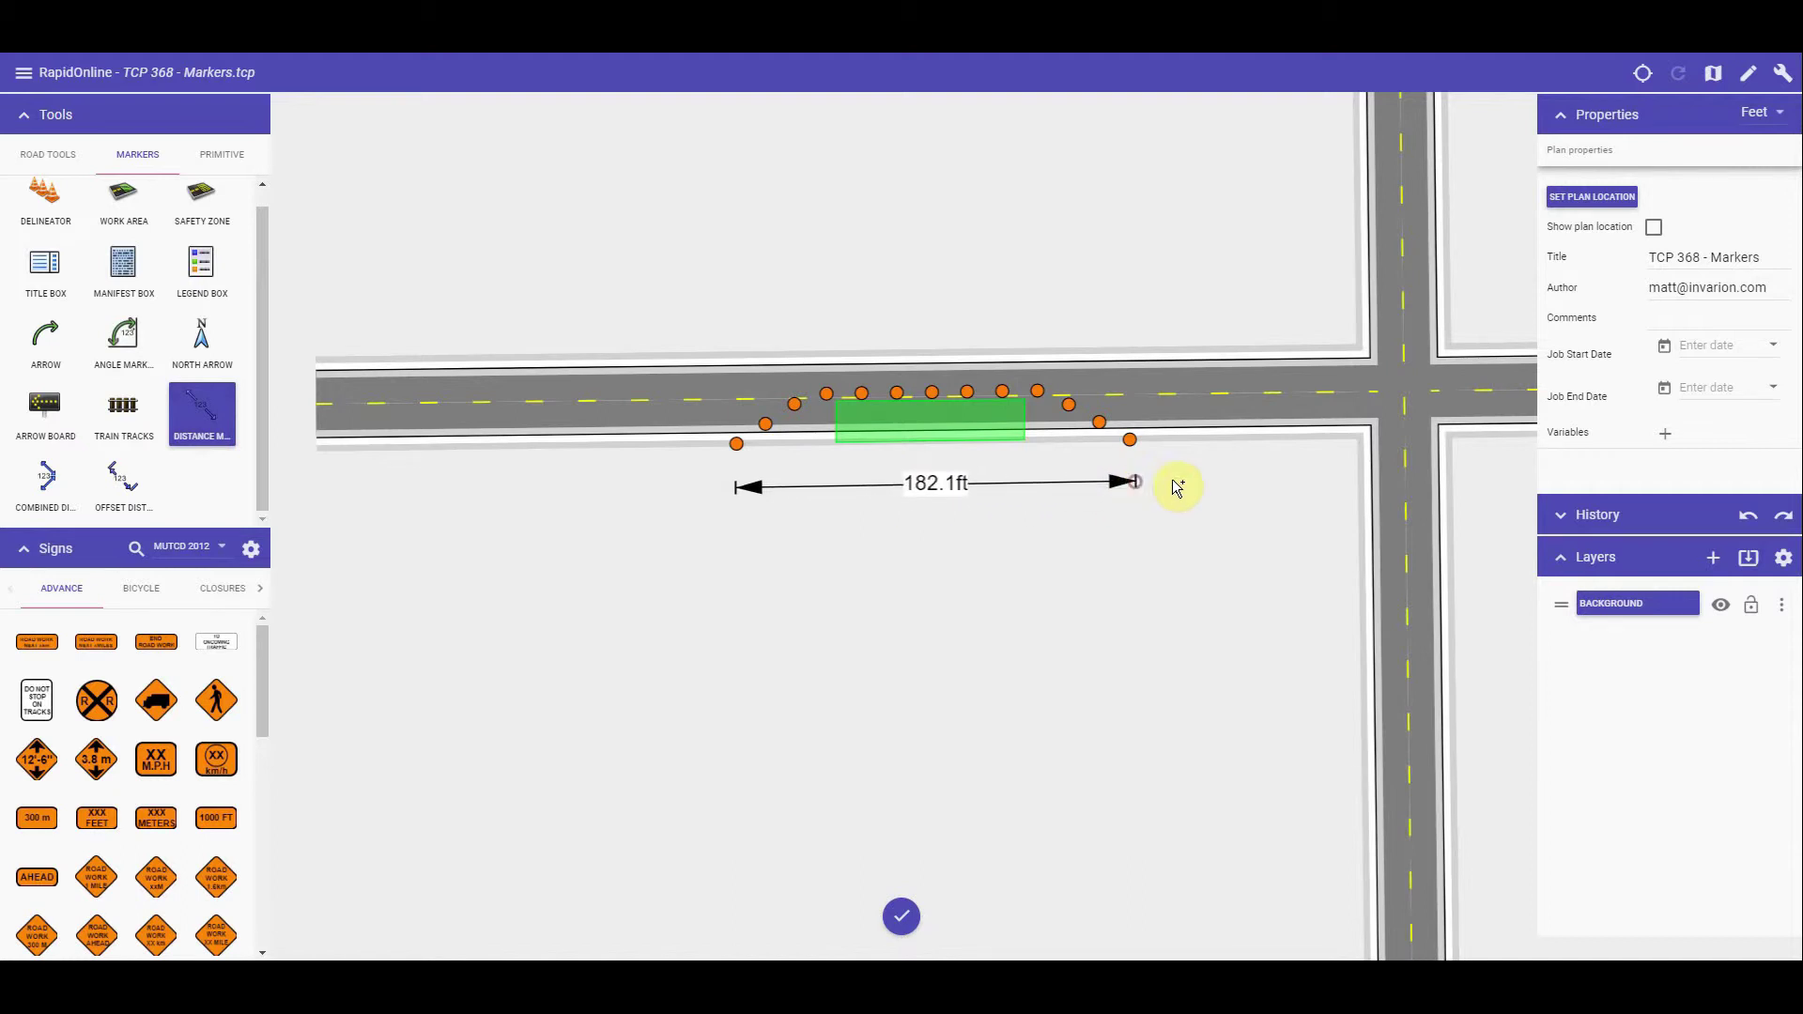
right_click(1232, 456)
left_click(944, 489)
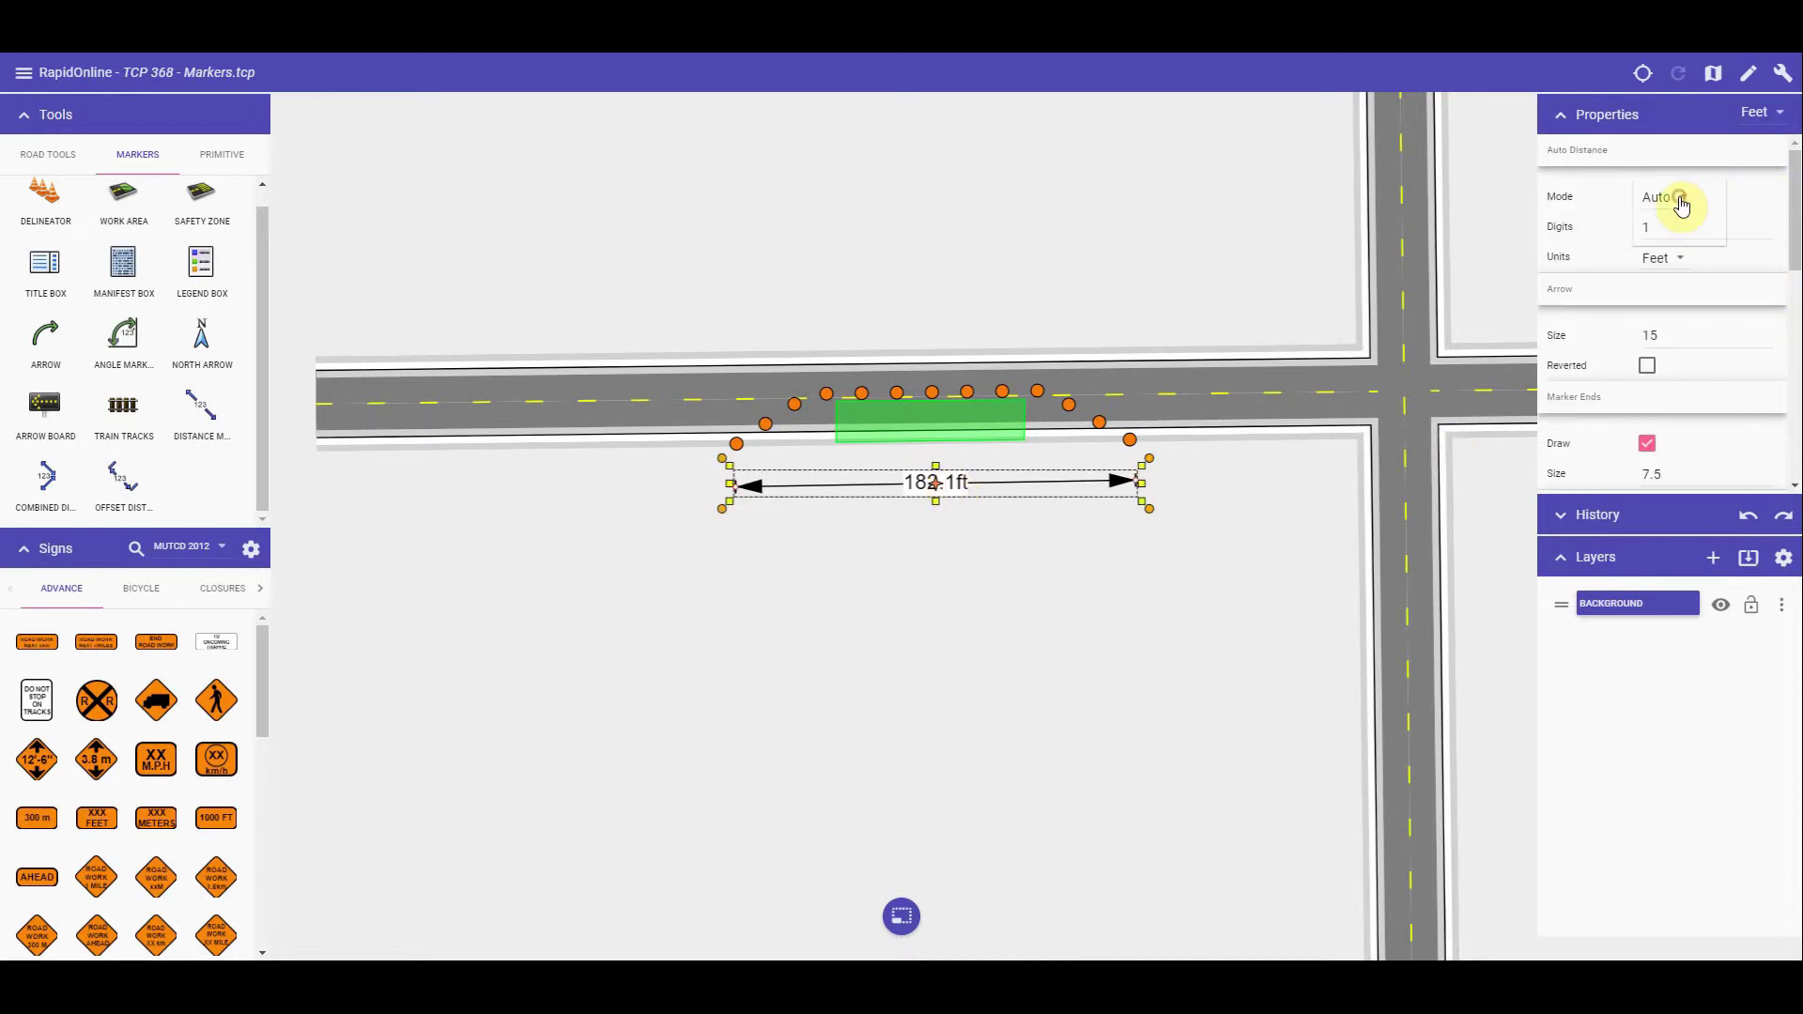
Step: Set the marker's Mode to Text with label 60ft, keeping Units as Feet
left_click(1681, 230)
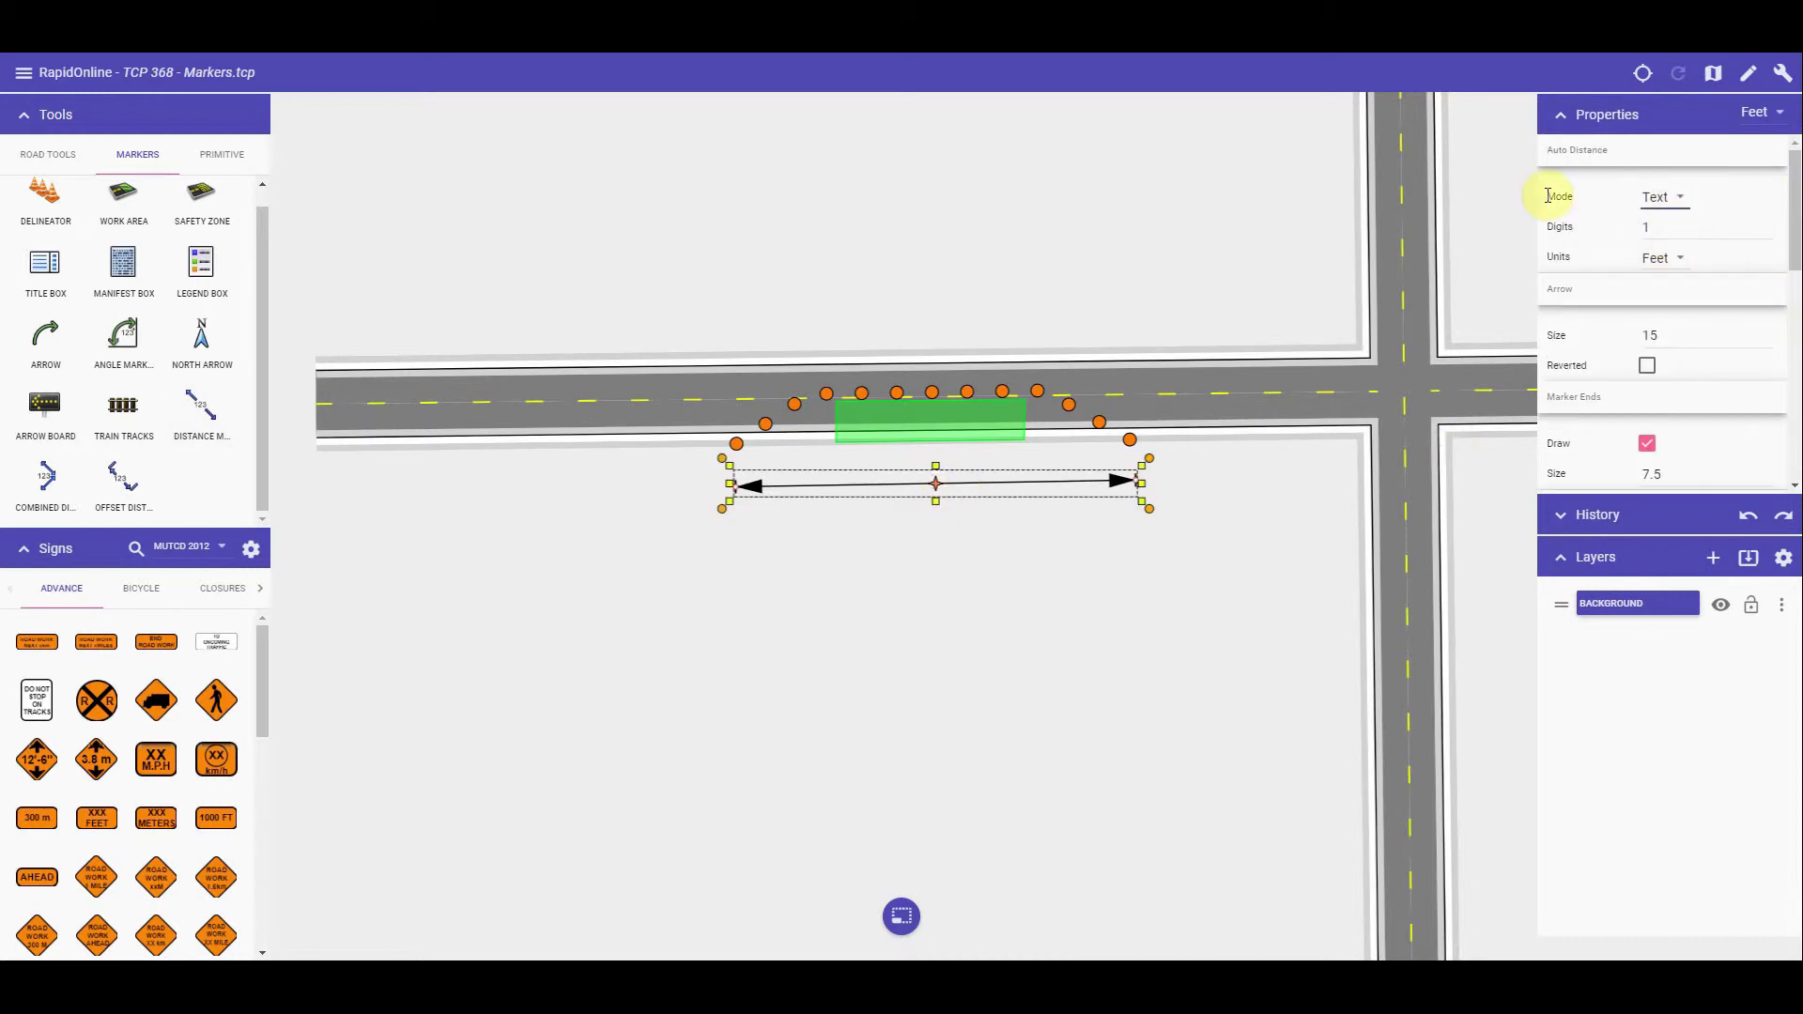
left_click_drag(1794, 212, 1755, 407)
left_click(1693, 385)
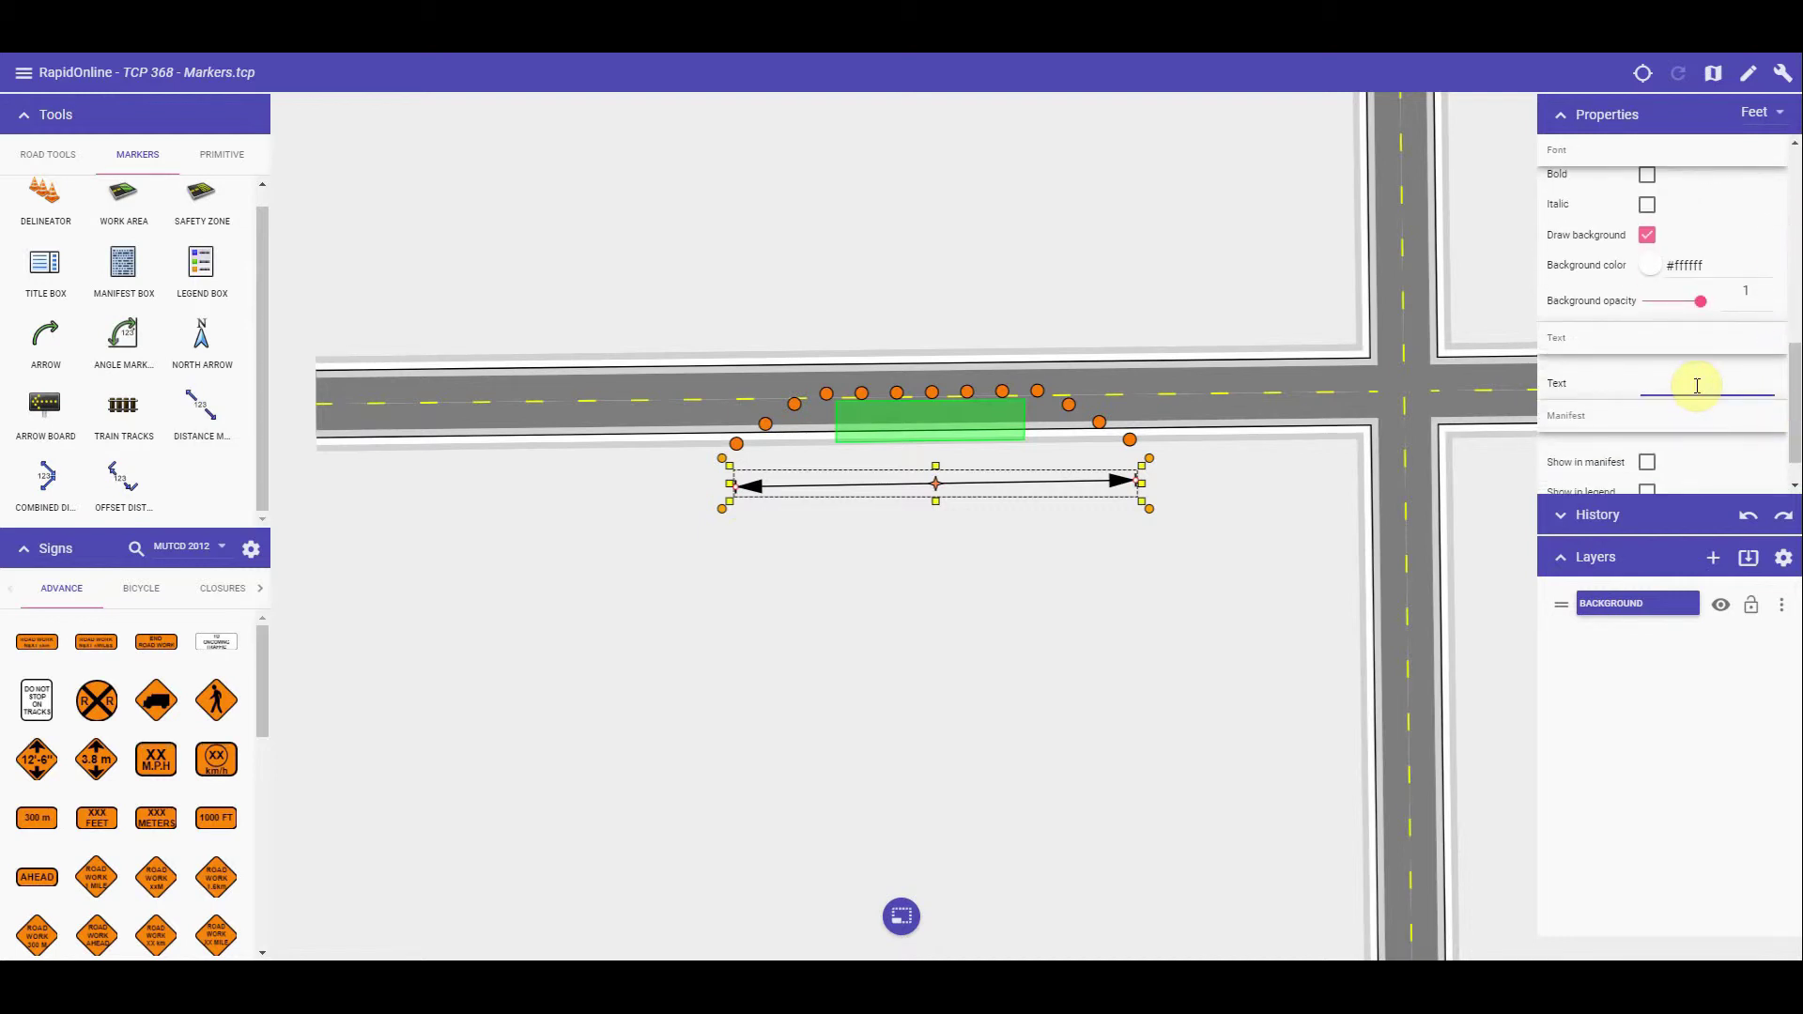
left_click(1149, 570)
left_click(946, 483)
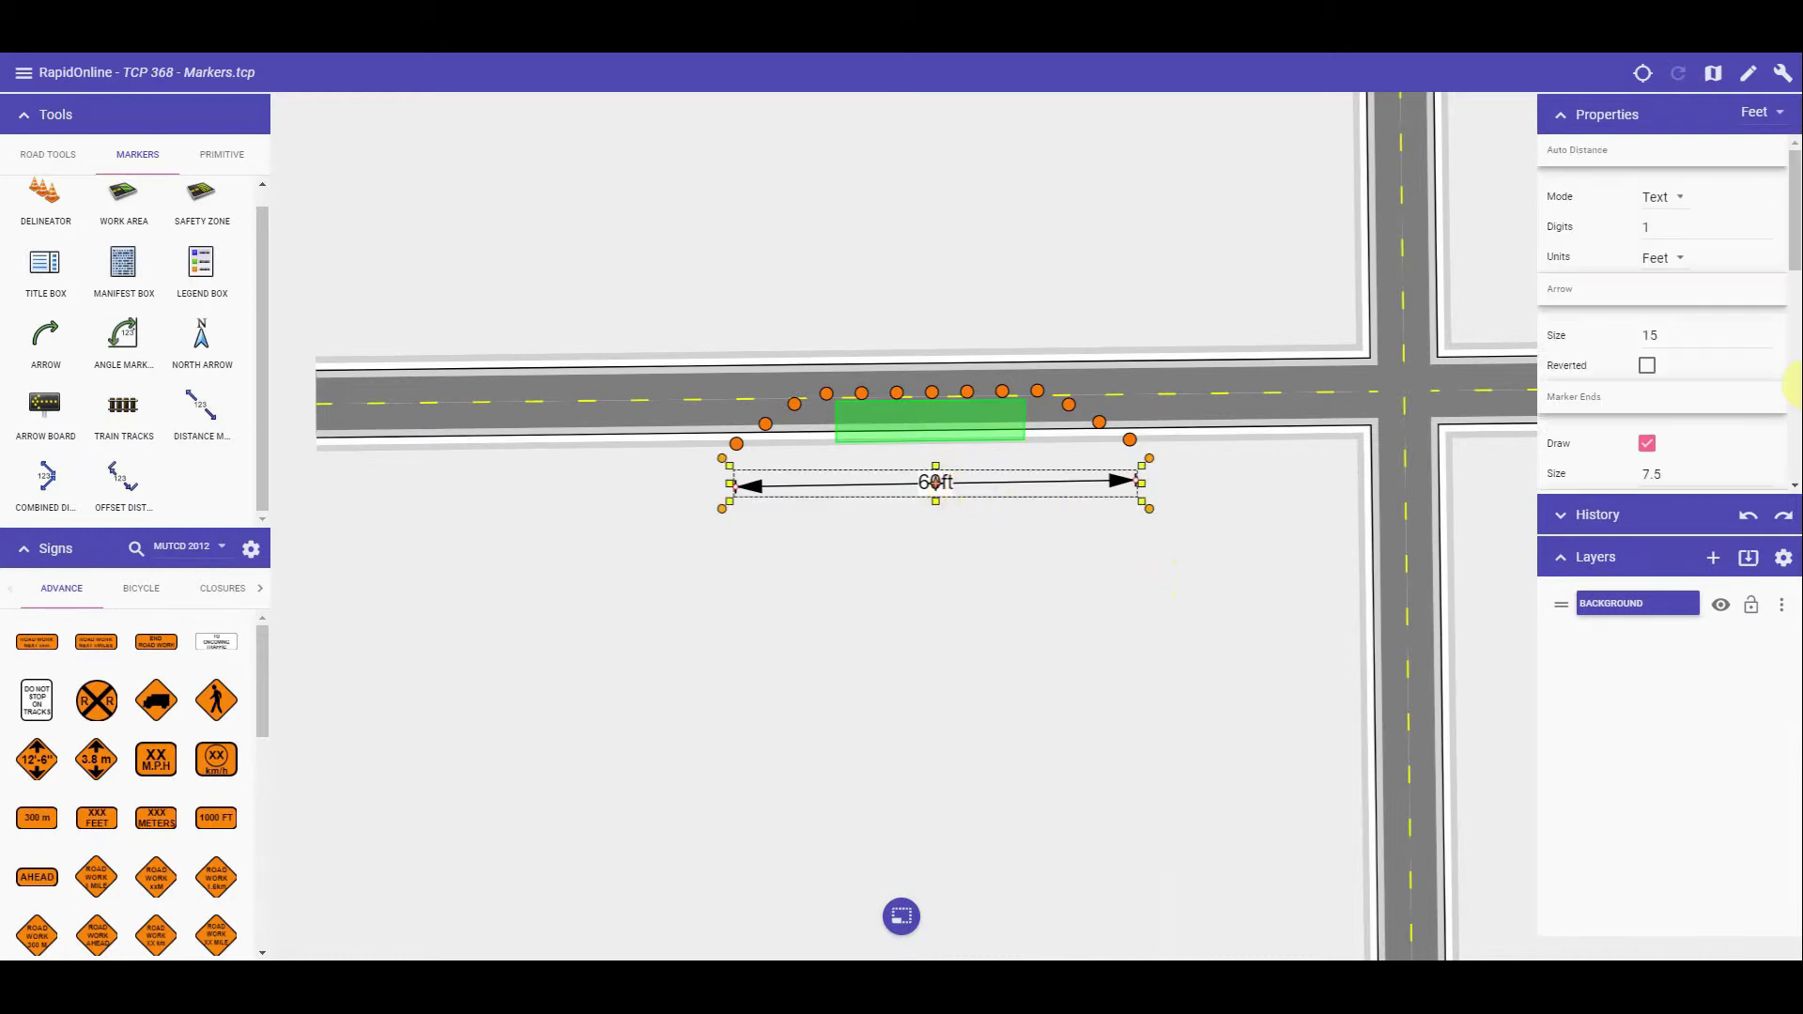
scroll(1775, 225, "down", 1)
left_click(1656, 239)
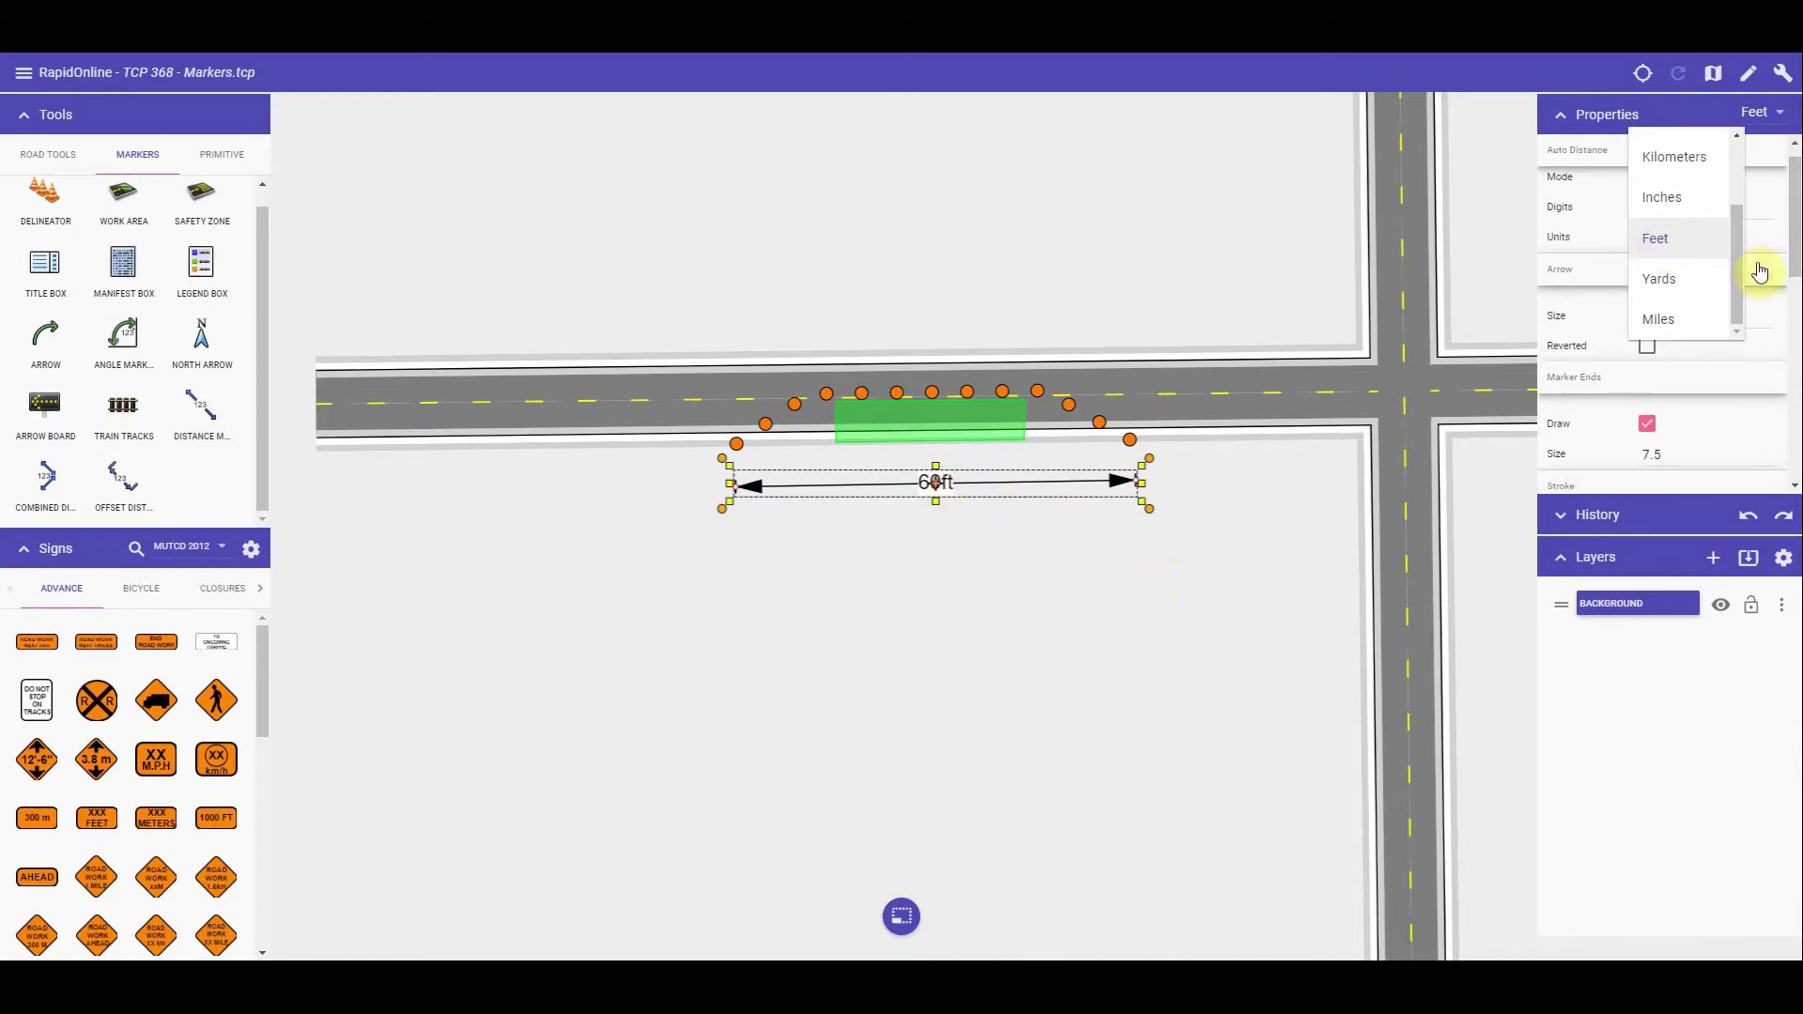
left_click(1785, 265)
mouse_move(1793, 188)
left_mouse_down()
mouse_move(1791, 380)
mouse_move(1796, 155)
left_mouse_up()
Step: Chain a combined distance marker of 191.7ft, 185.2ft and 99.7ft below the road
left_click(1136, 574)
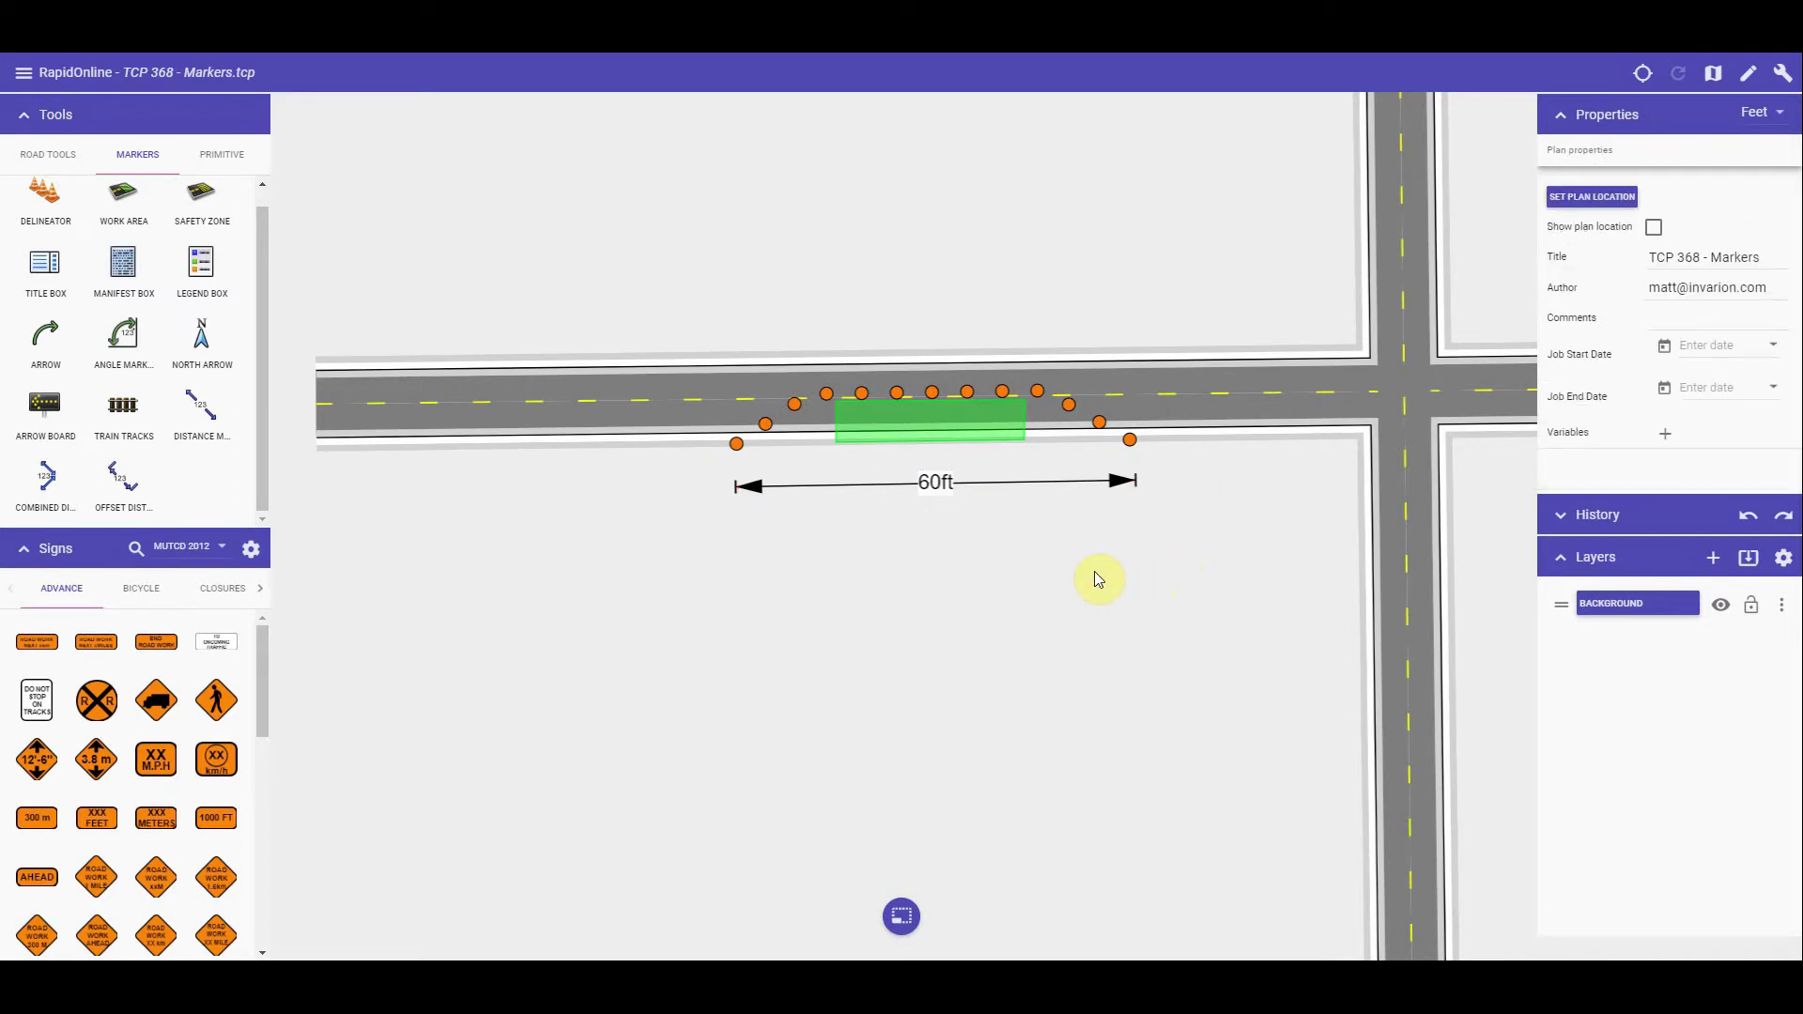
left_click(44, 479)
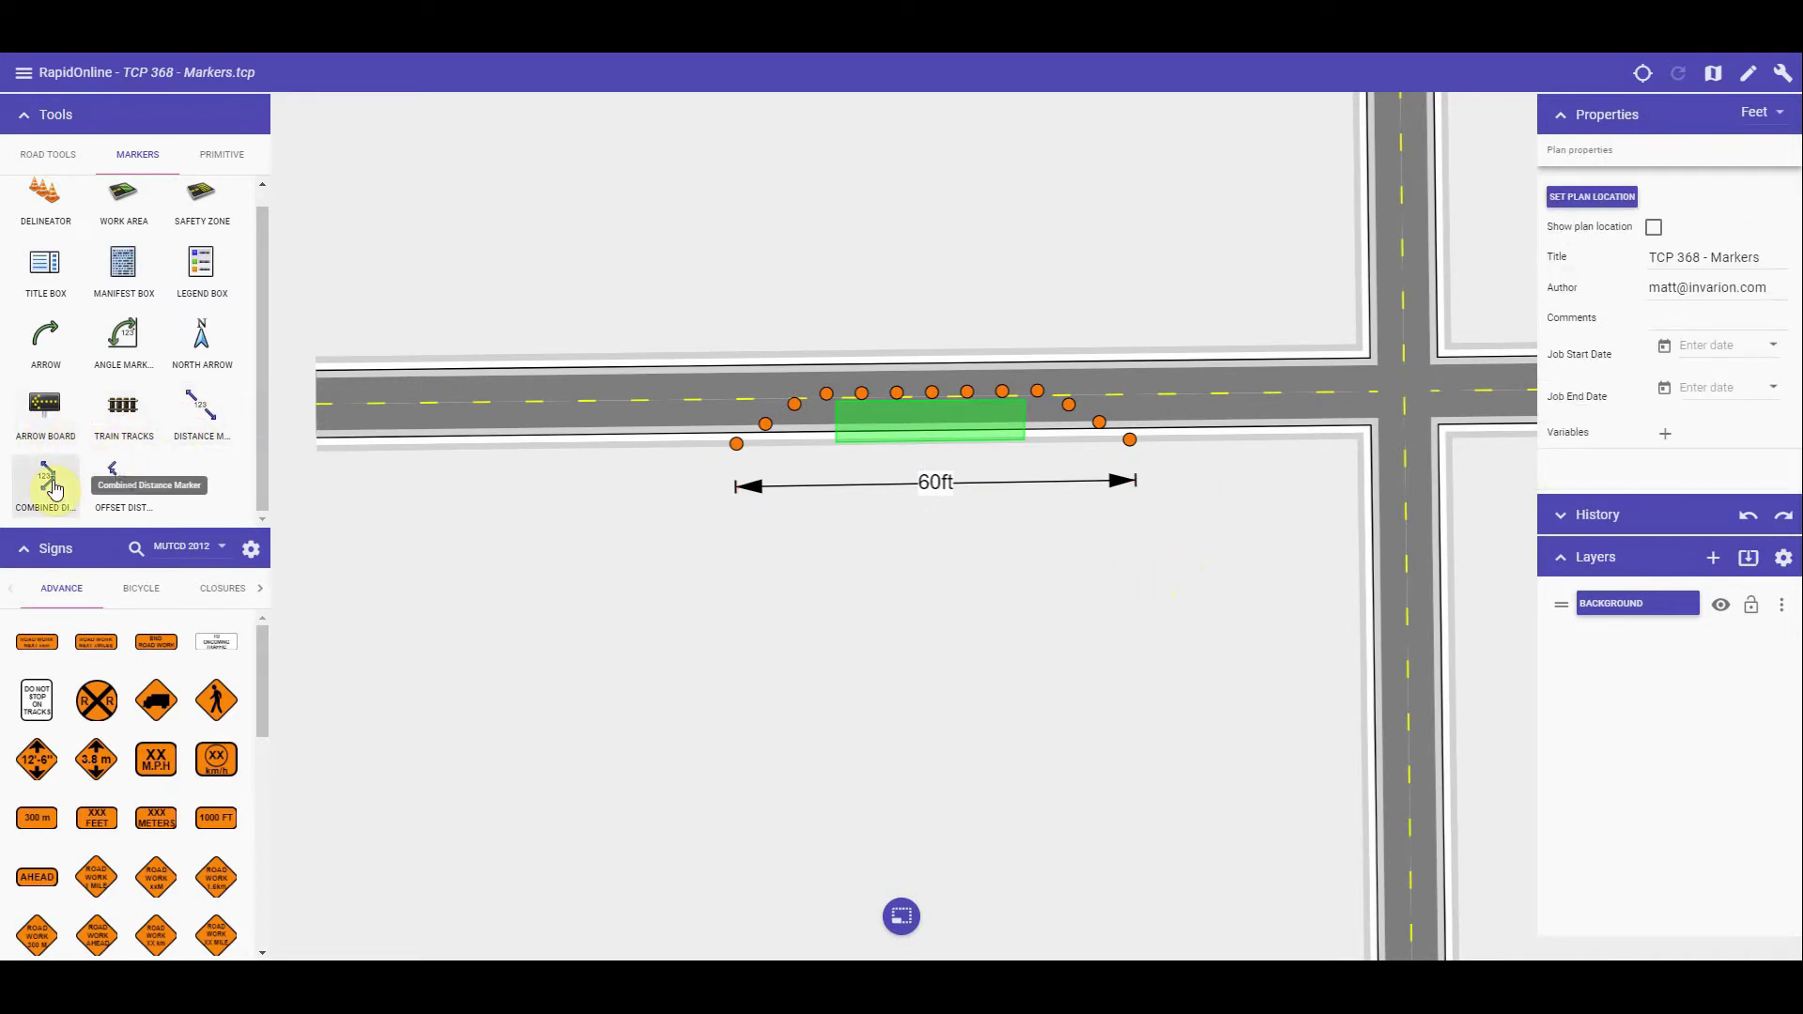
left_click(315, 574)
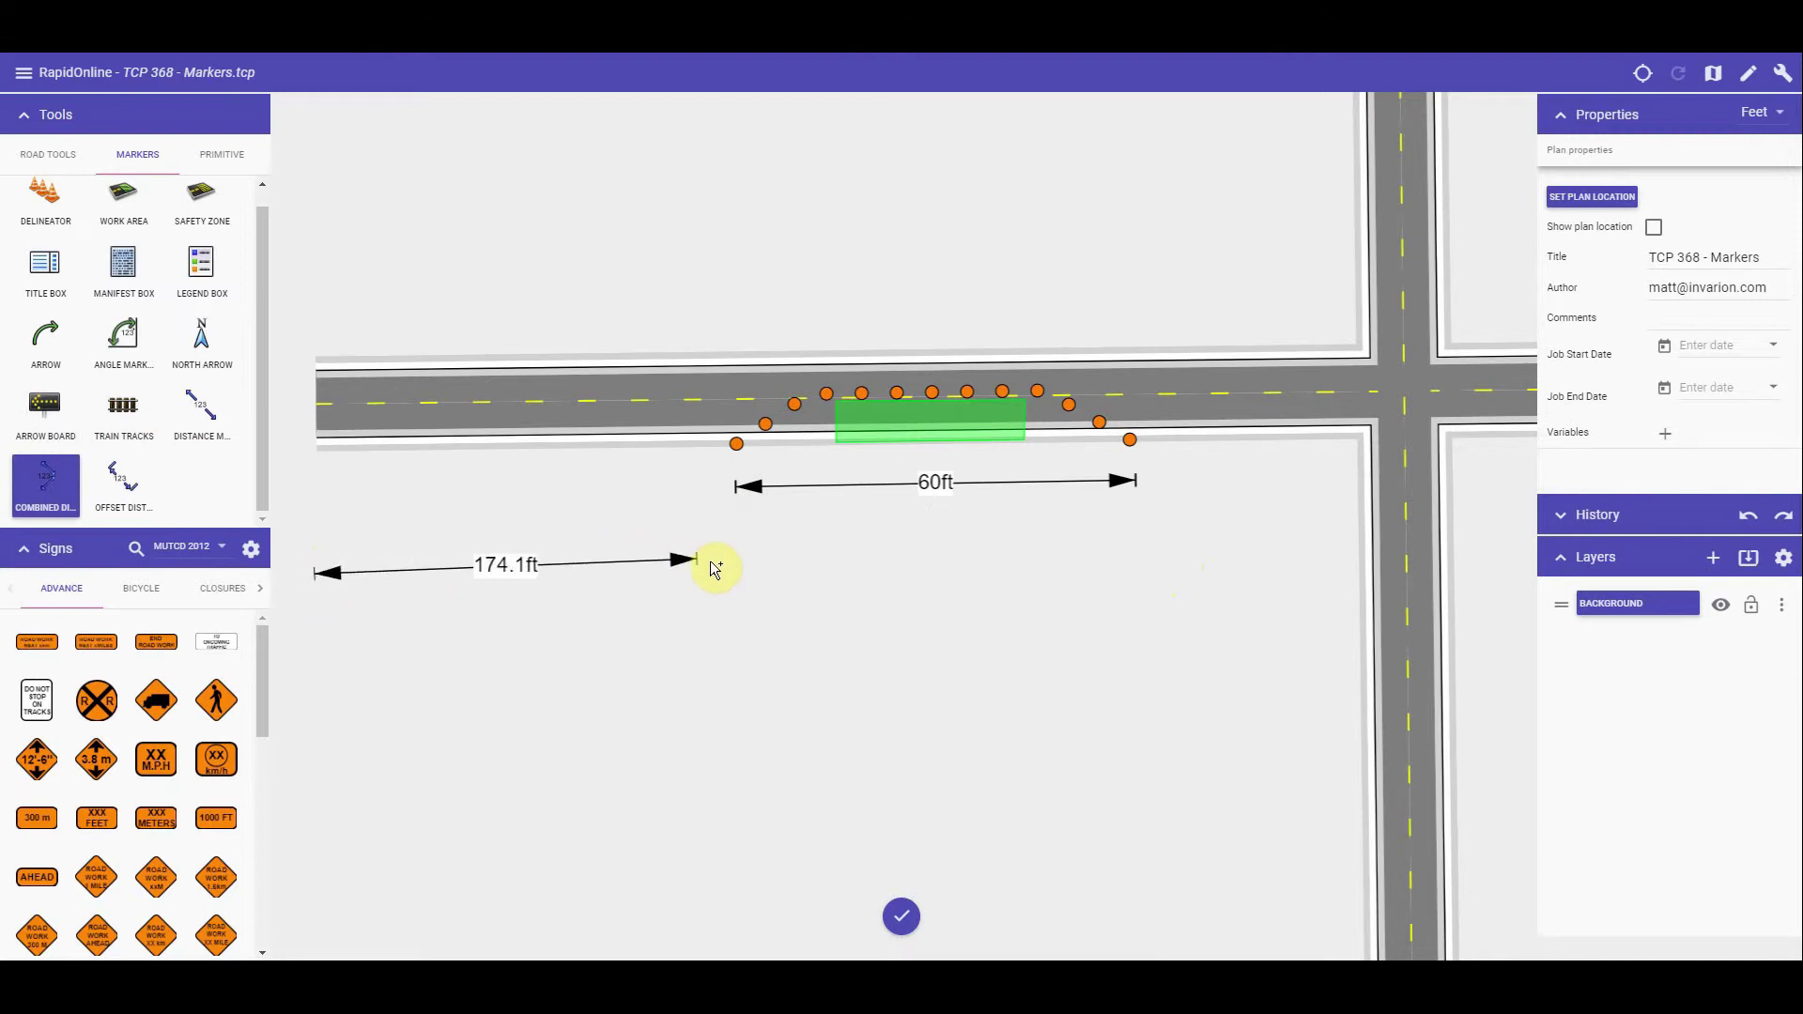
left_click(736, 573)
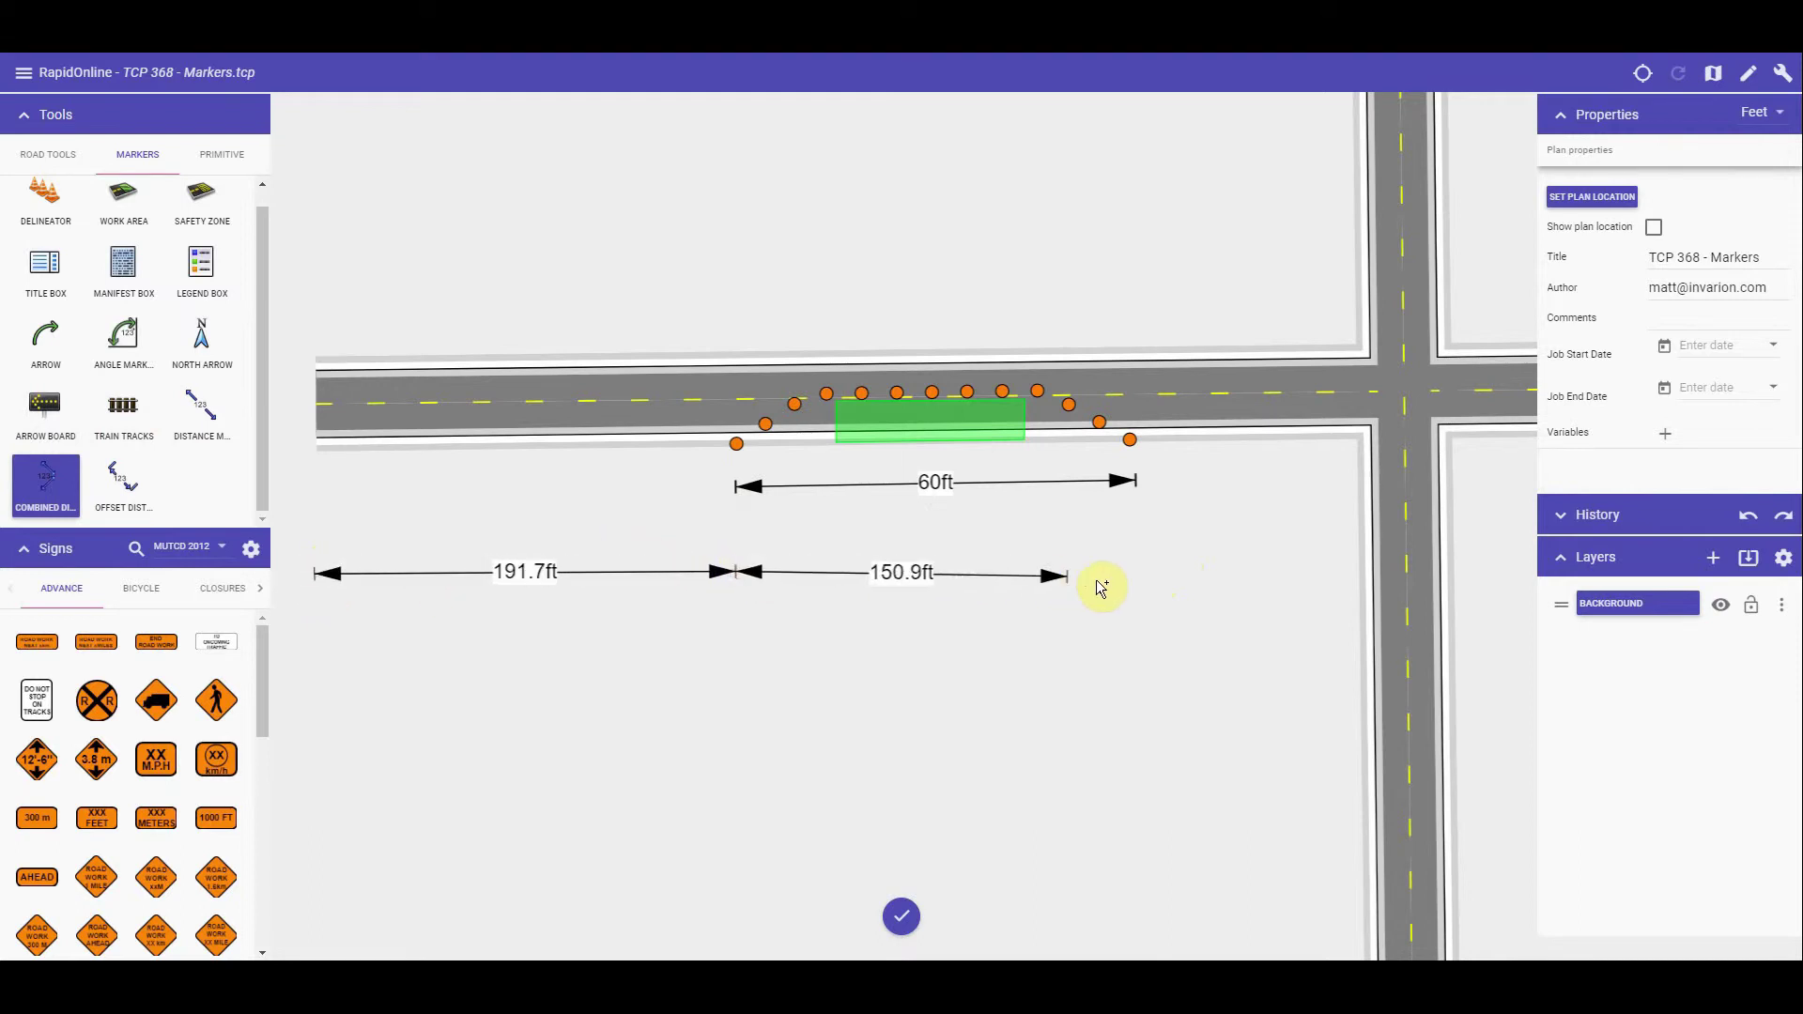
left_click(1142, 561)
left_click(1361, 556)
right_click(1329, 467)
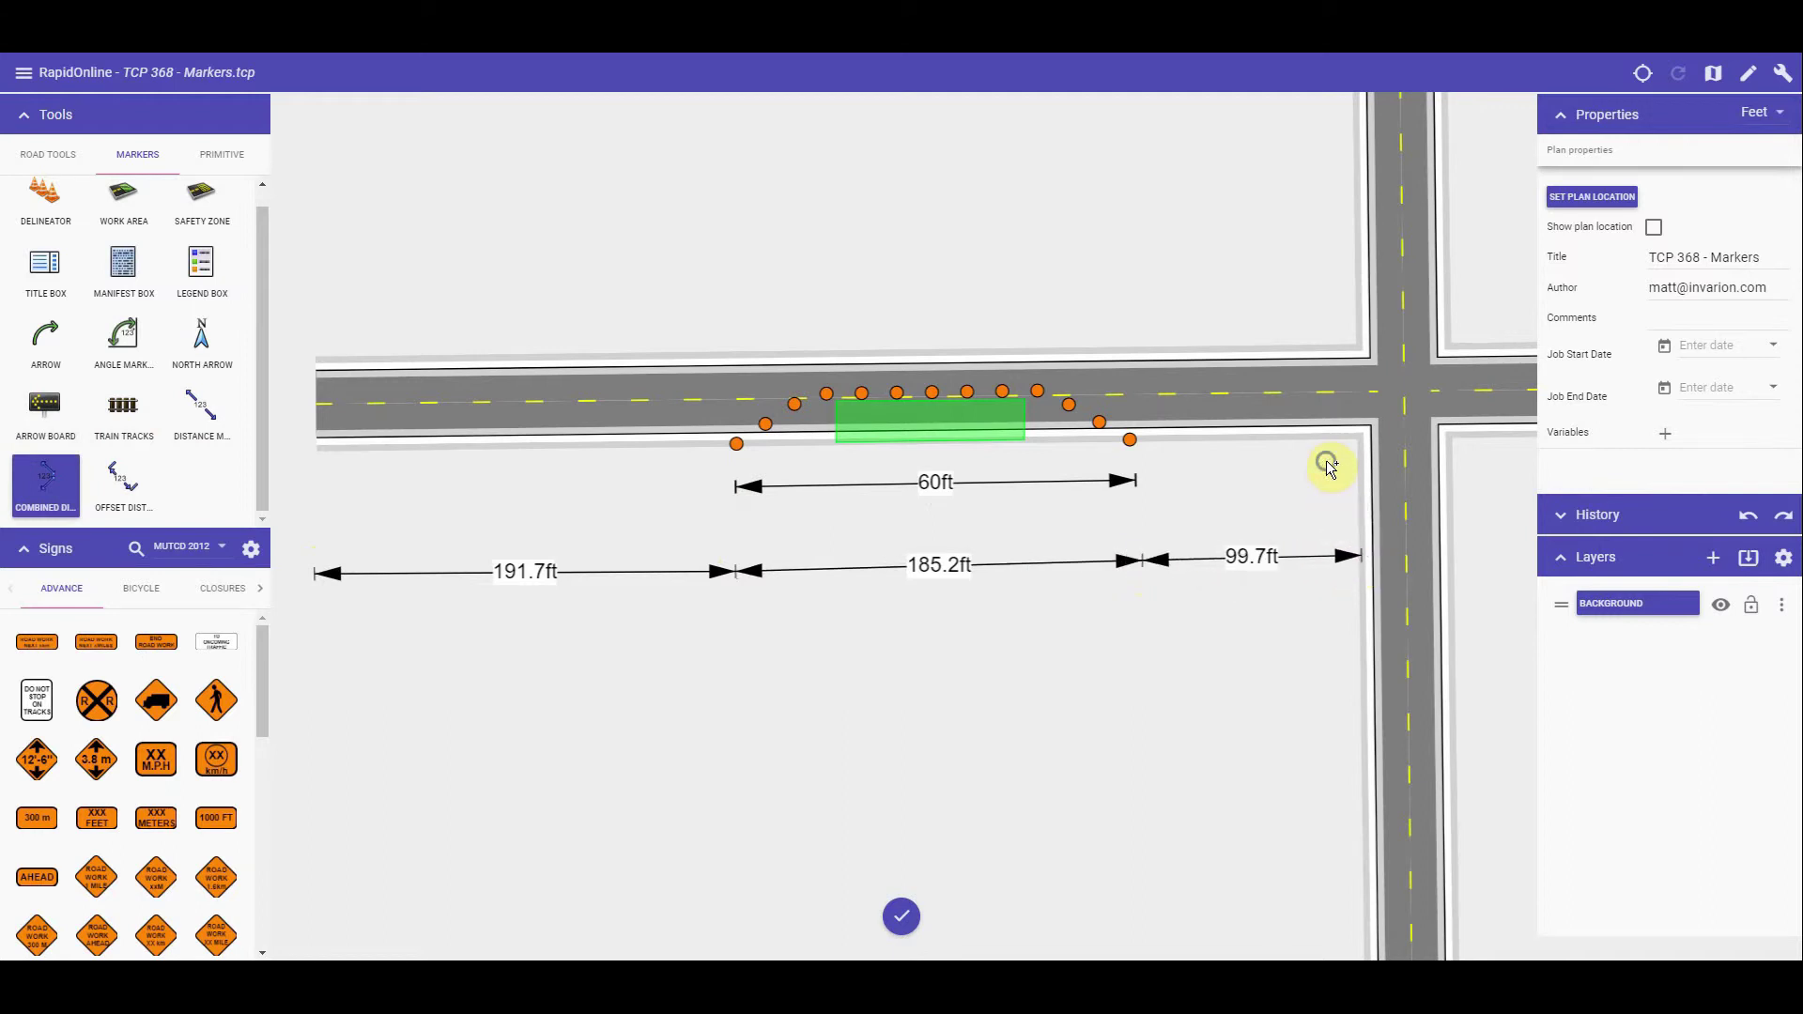
Step: Add a 191.3ft offset distance marker above the road
left_click(123, 479)
left_click(717, 276)
left_click(1137, 280)
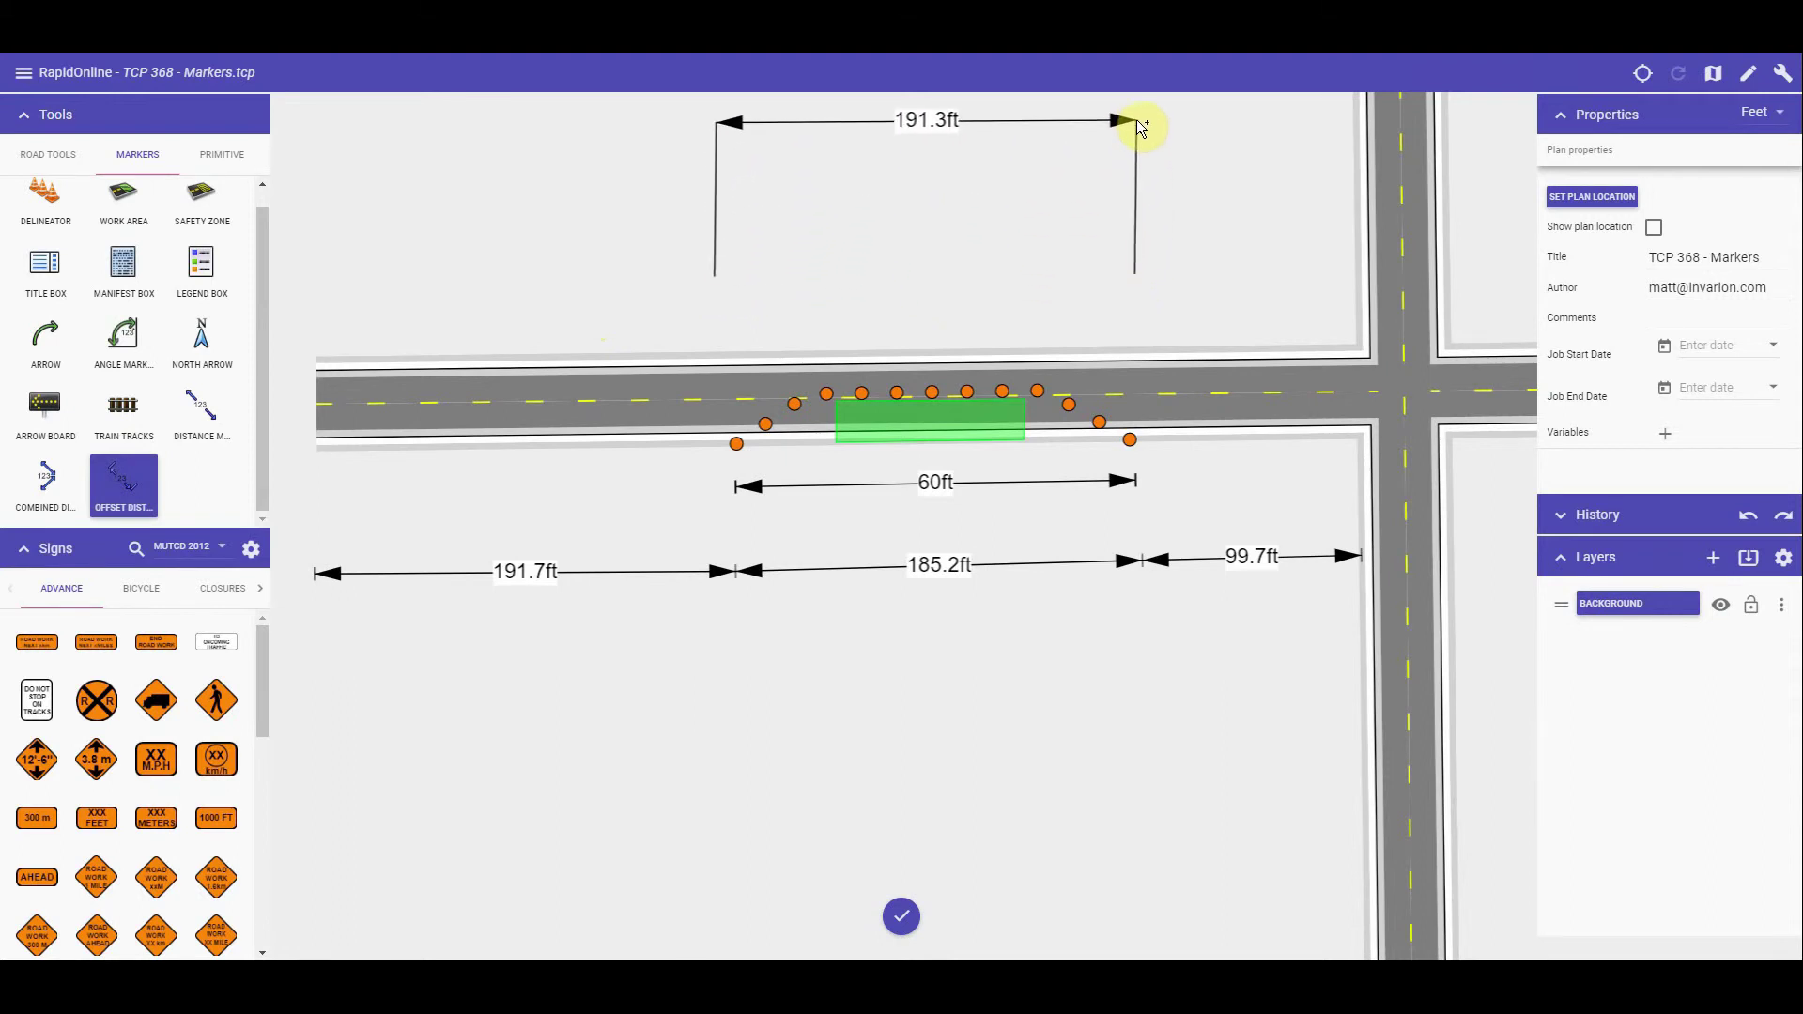
left_click(1205, 129)
Step: Pan the plan and draw a long straight arrow at the upper left
scroll(1146, 195, "down", 3)
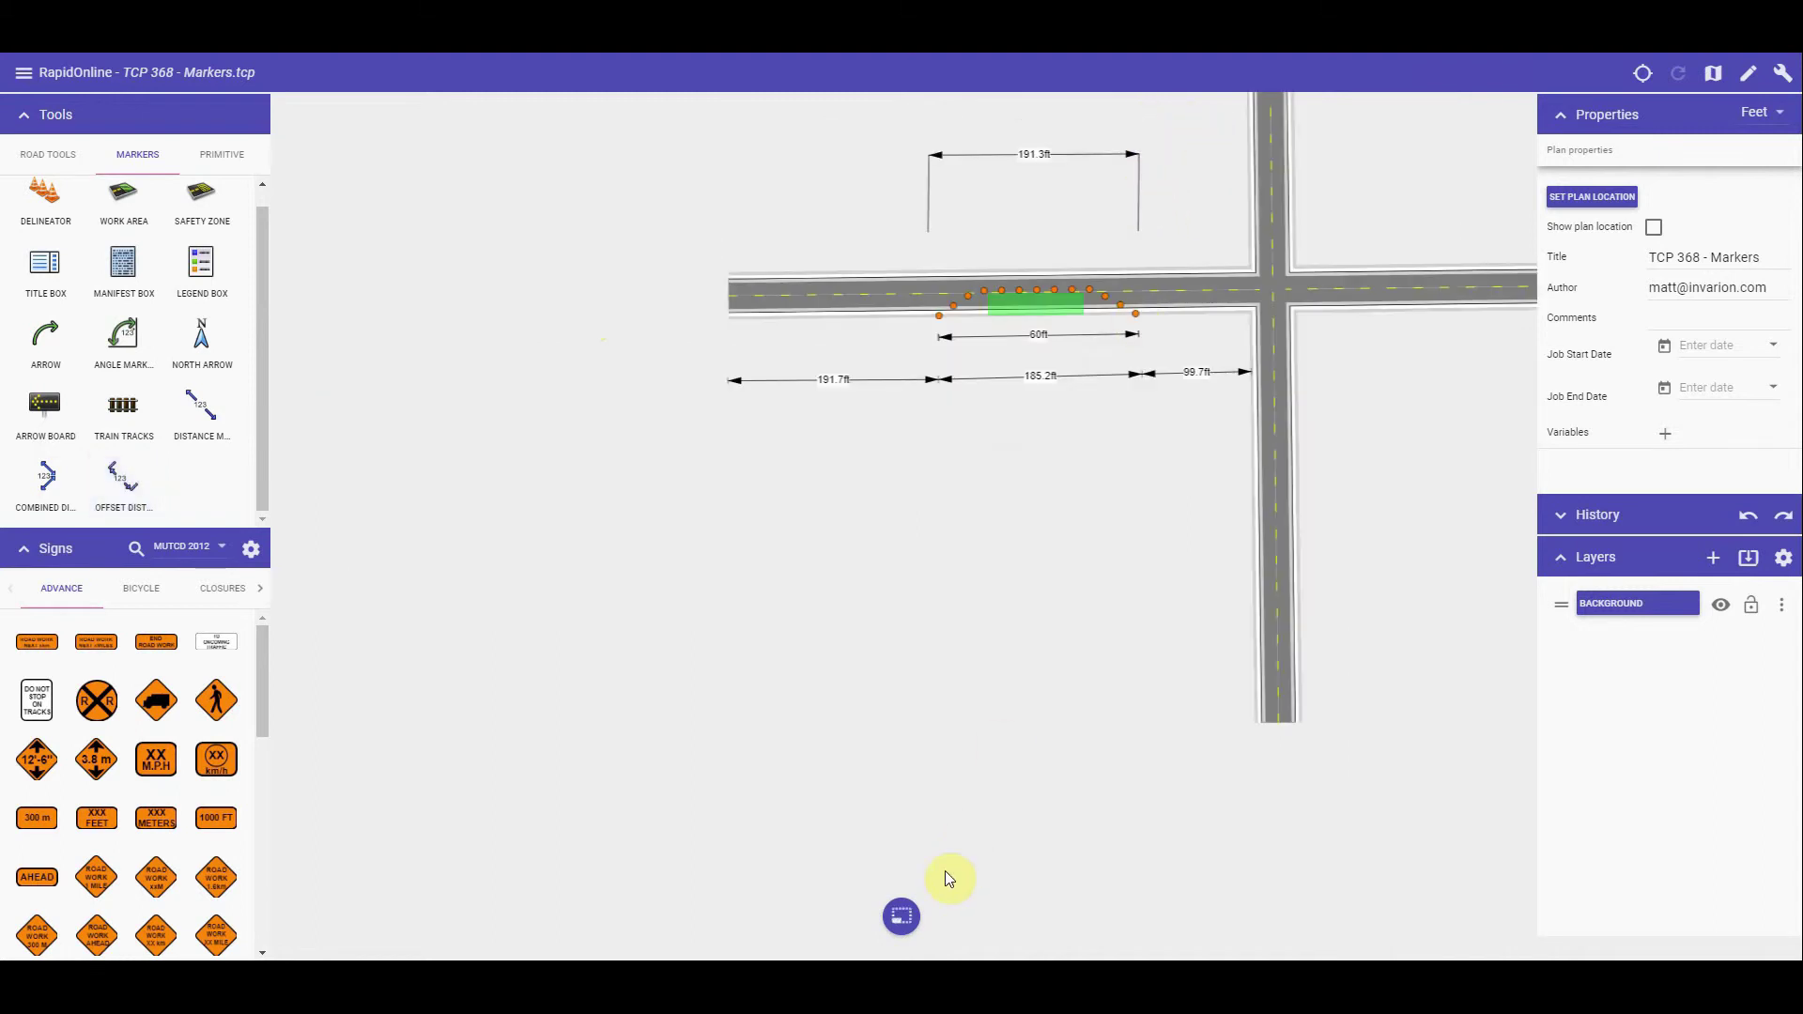
left_click(919, 909)
left_click_drag(1071, 596, 753, 810)
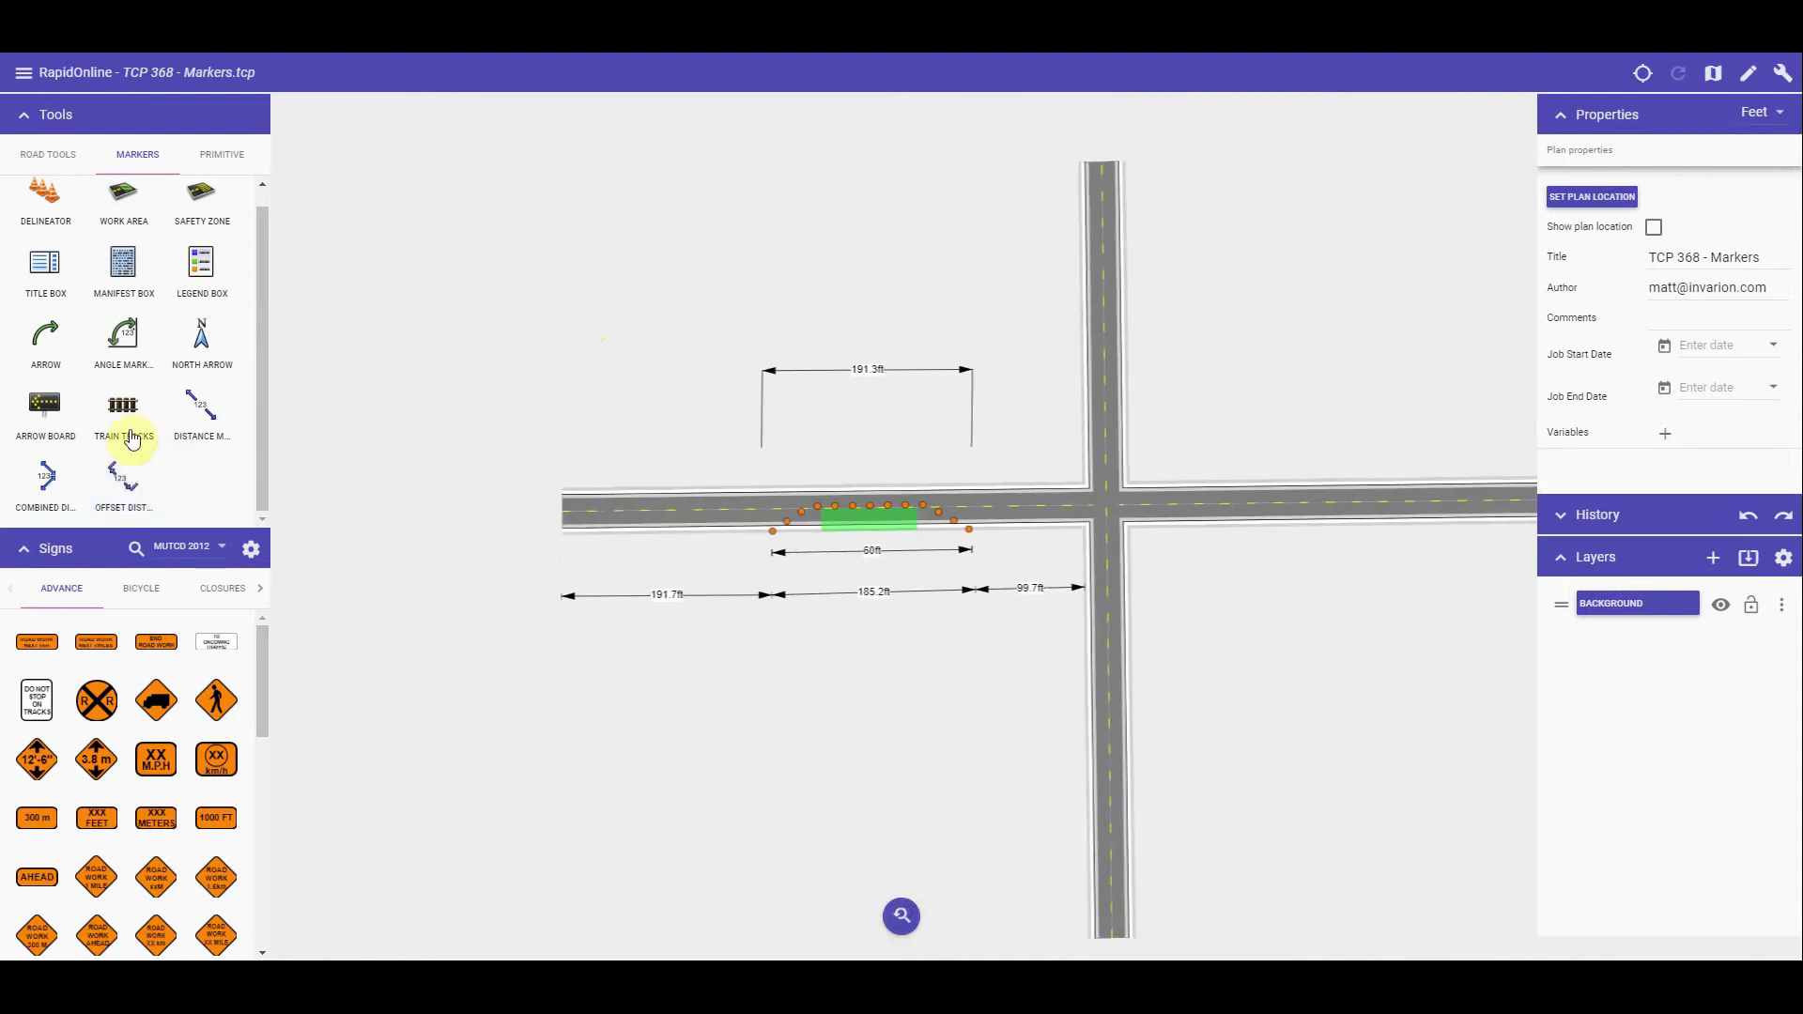
left_click(51, 359)
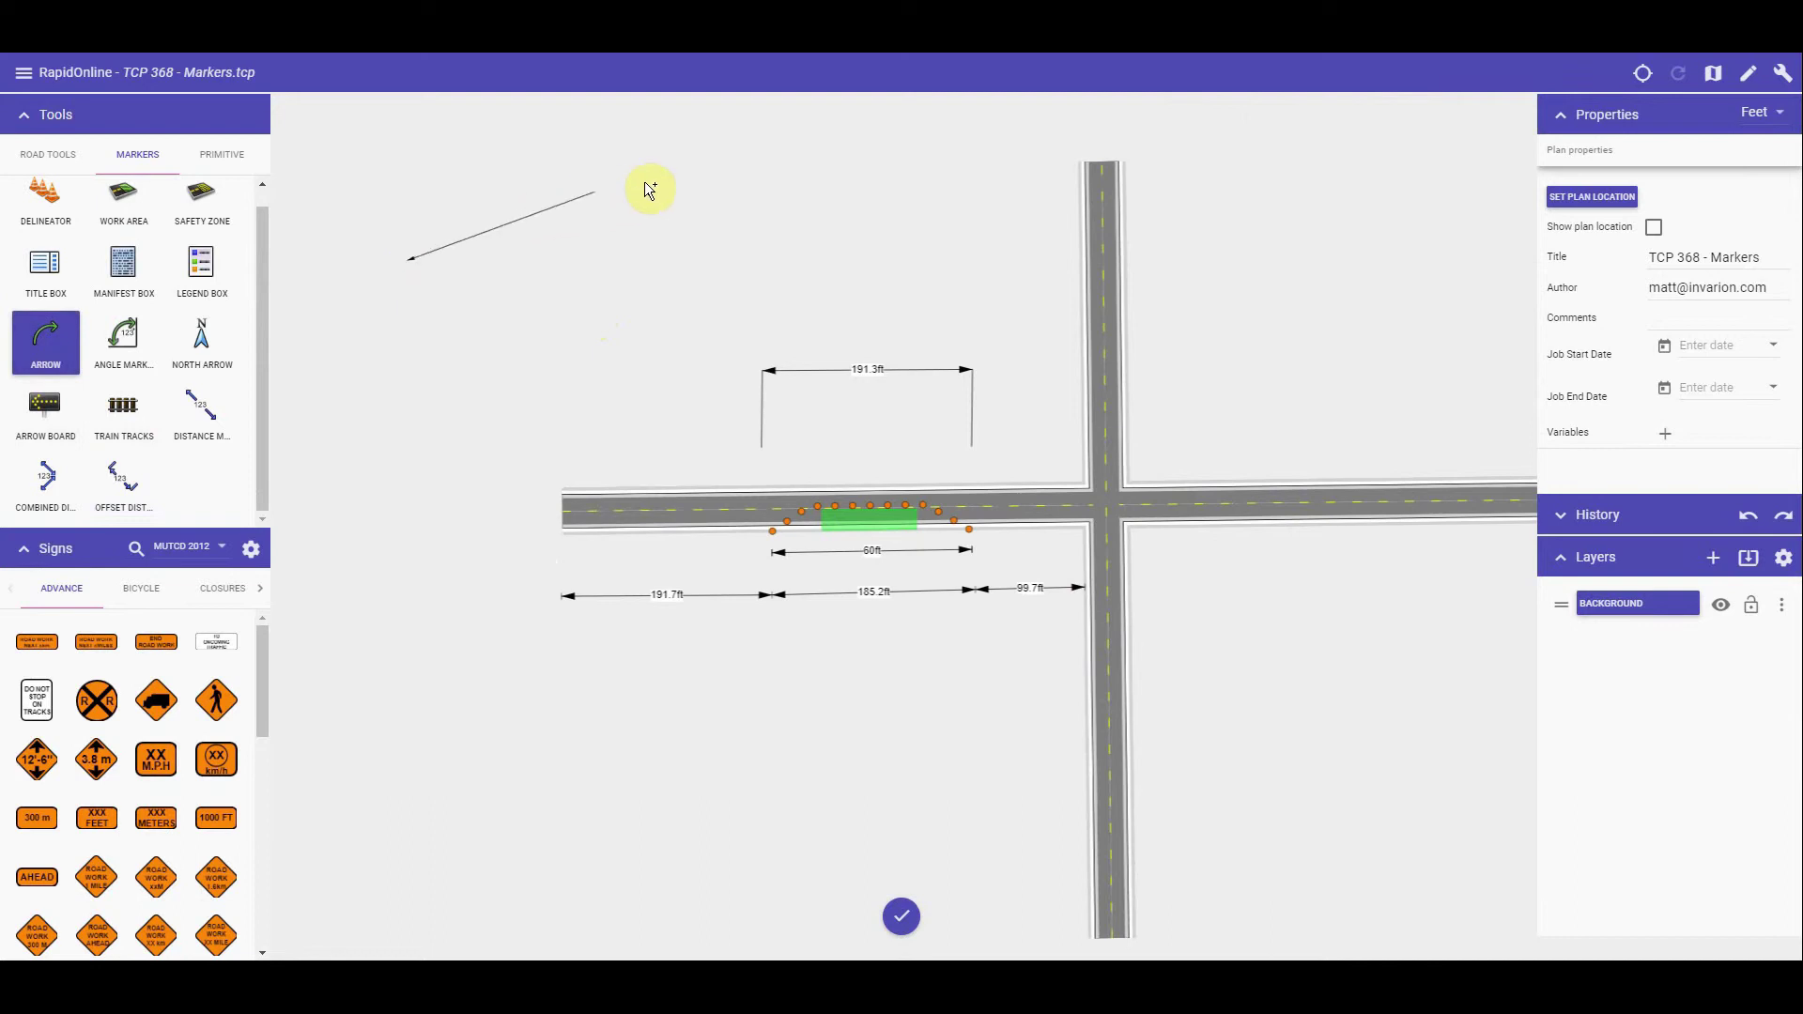
left_click(798, 165)
right_click(967, 152)
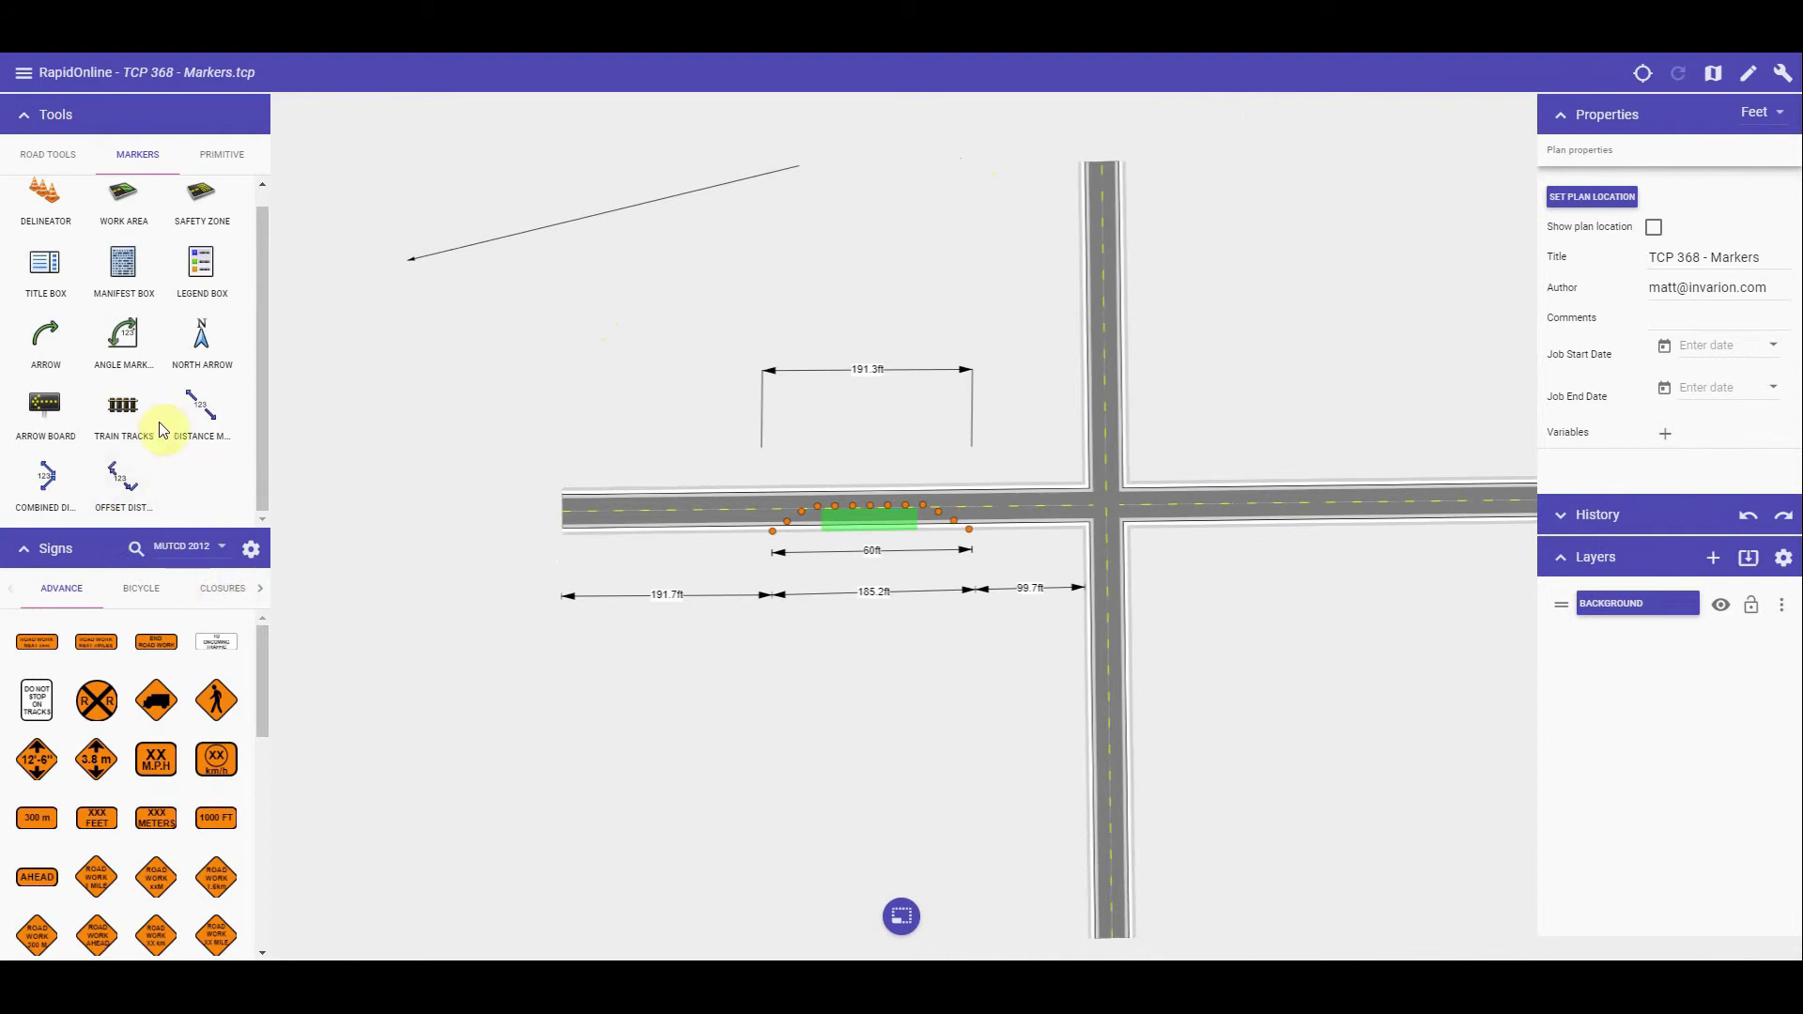
Step: Place an 88.5° angle marker in the lower left of the plan
left_click(113, 338)
left_click(500, 727)
left_click(499, 852)
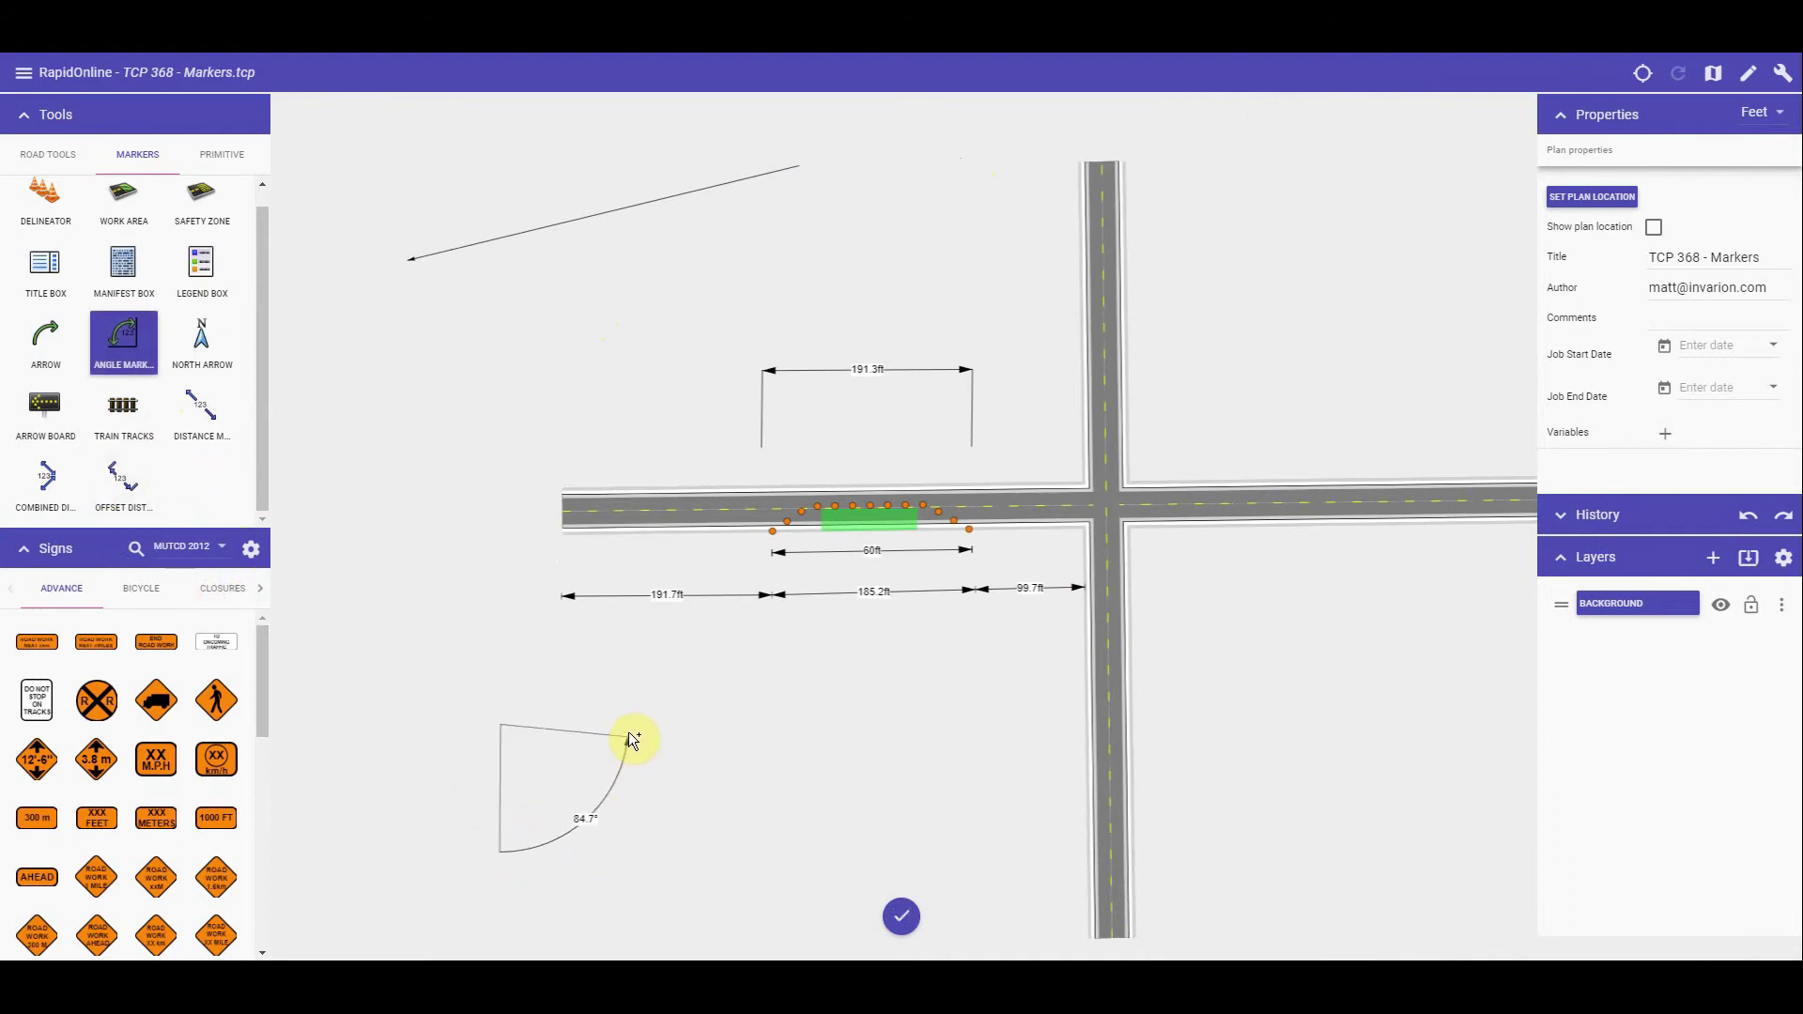
left_click(628, 730)
key("Escape")
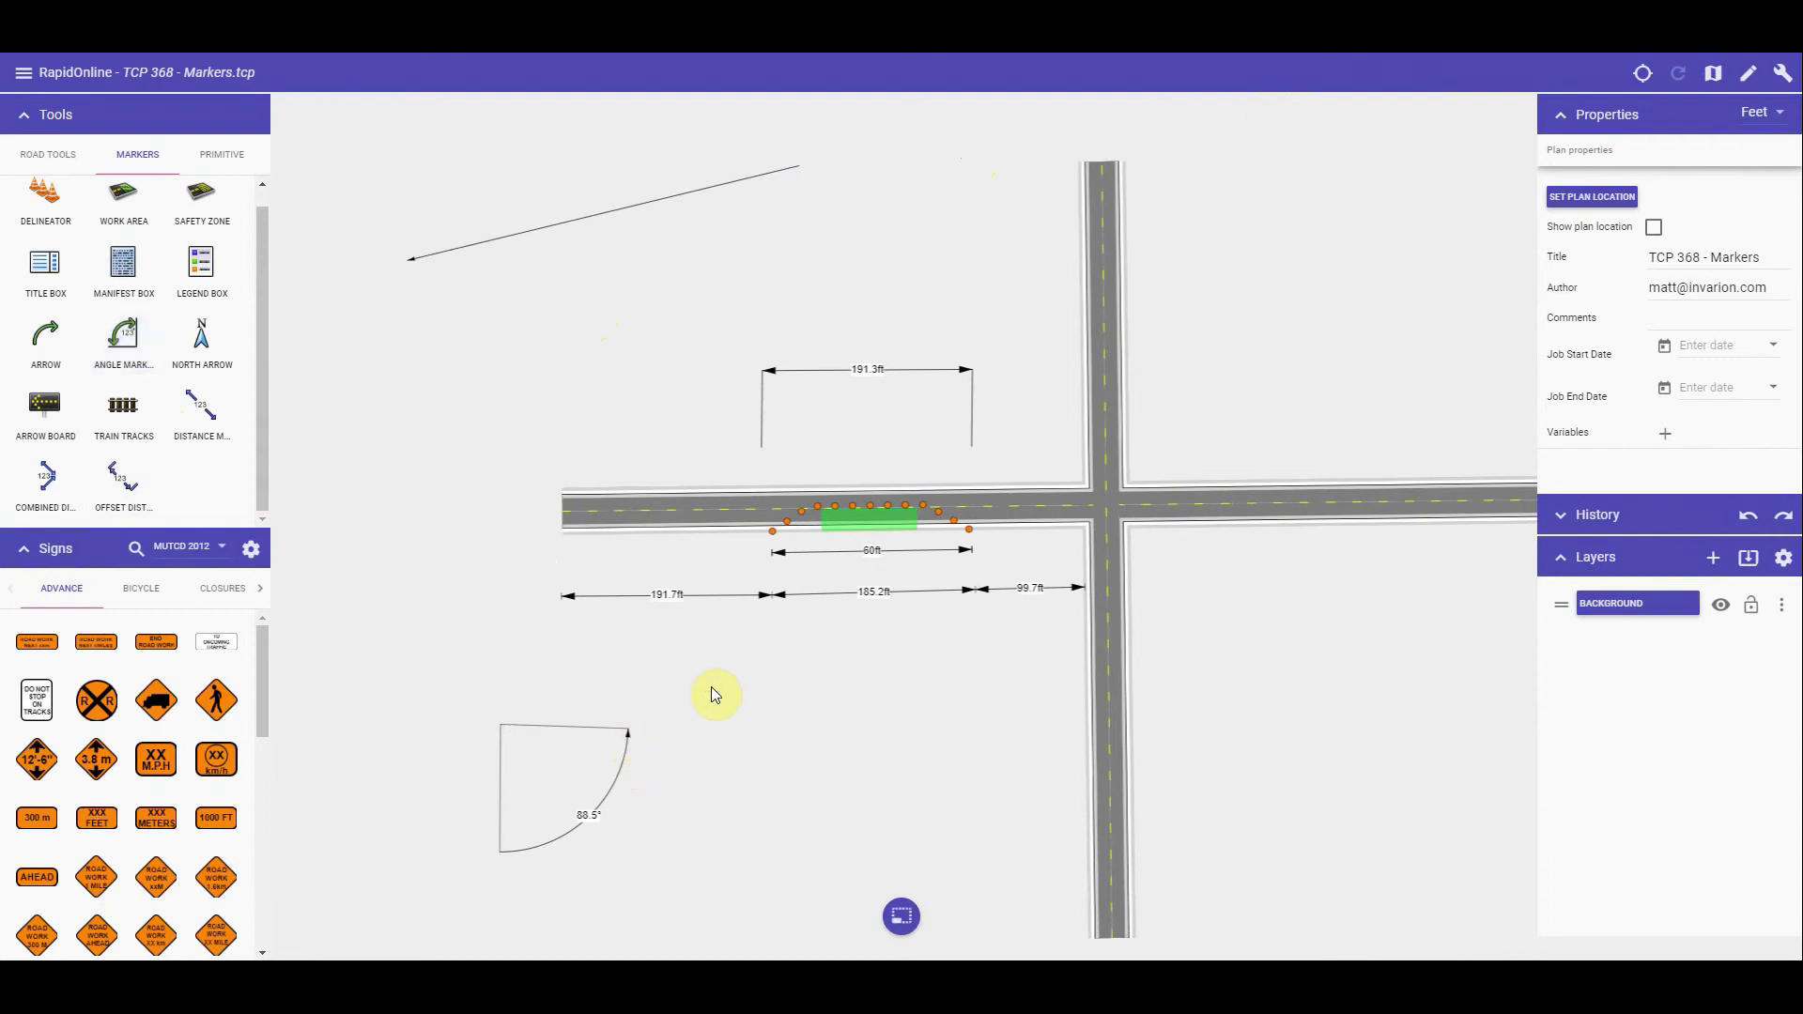
Step: Place a north arrow on the left side of the plan
left_click(202, 340)
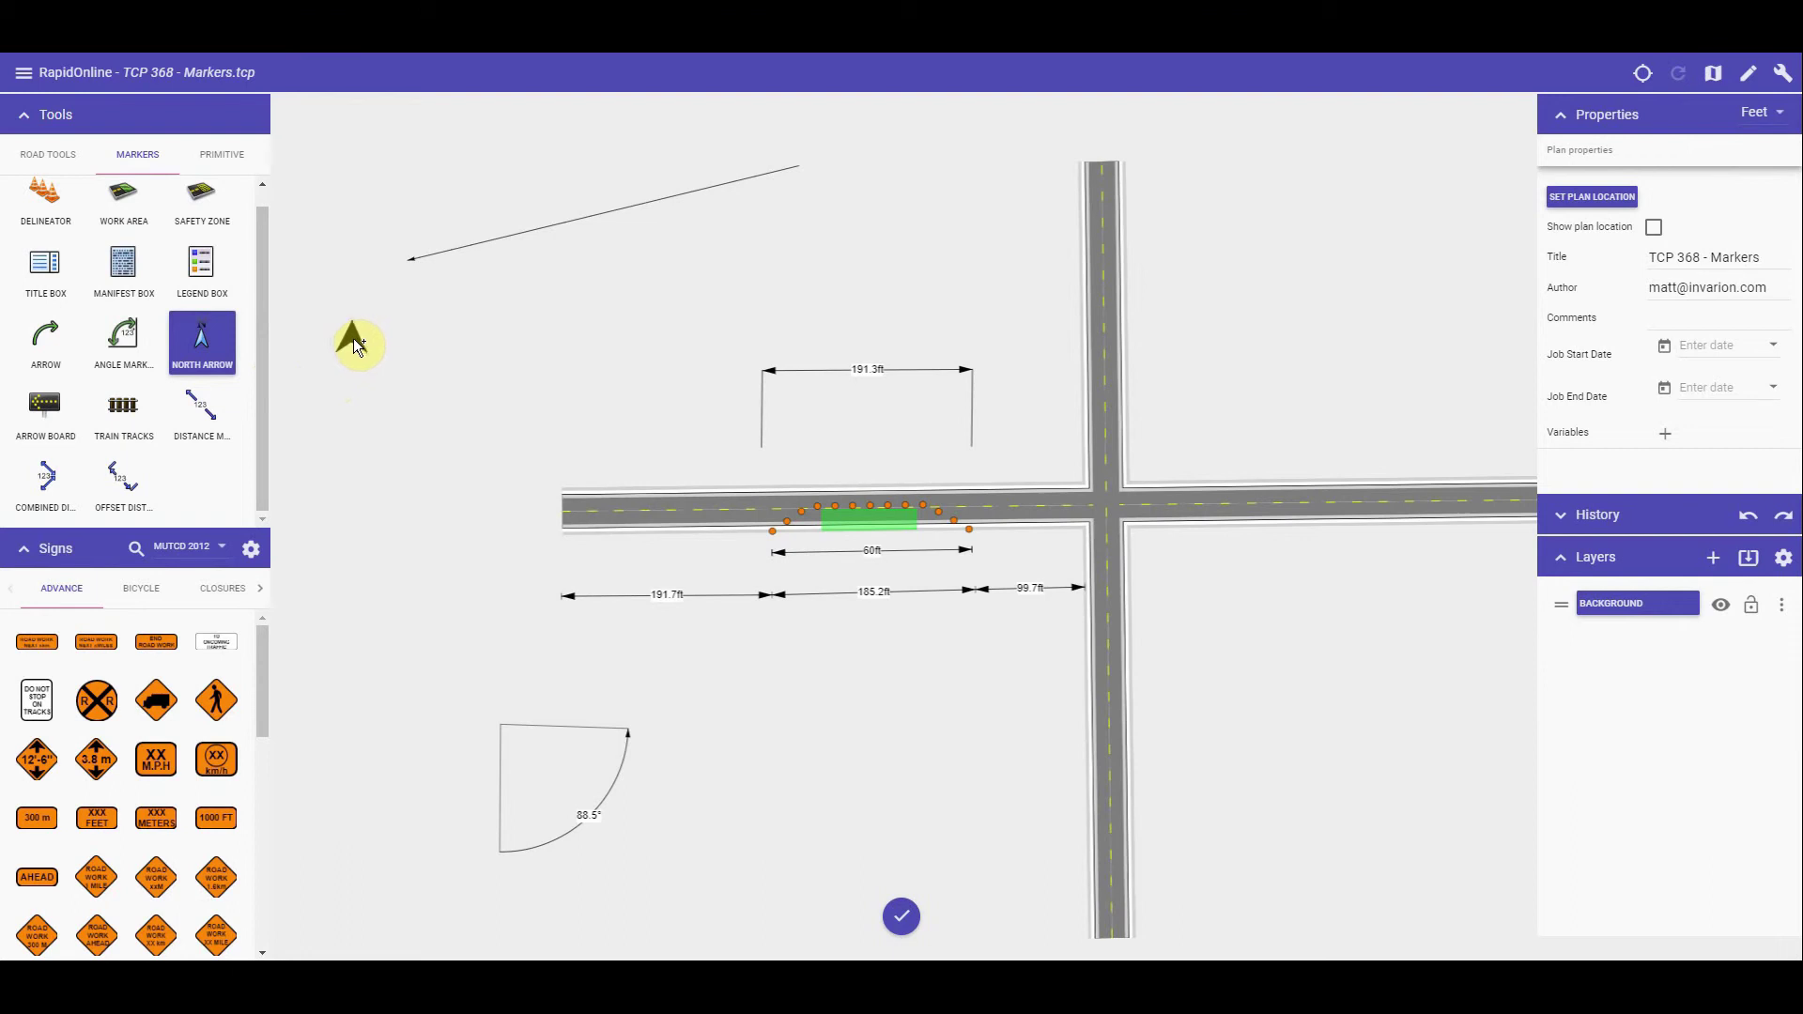
left_click(357, 346)
key("Escape")
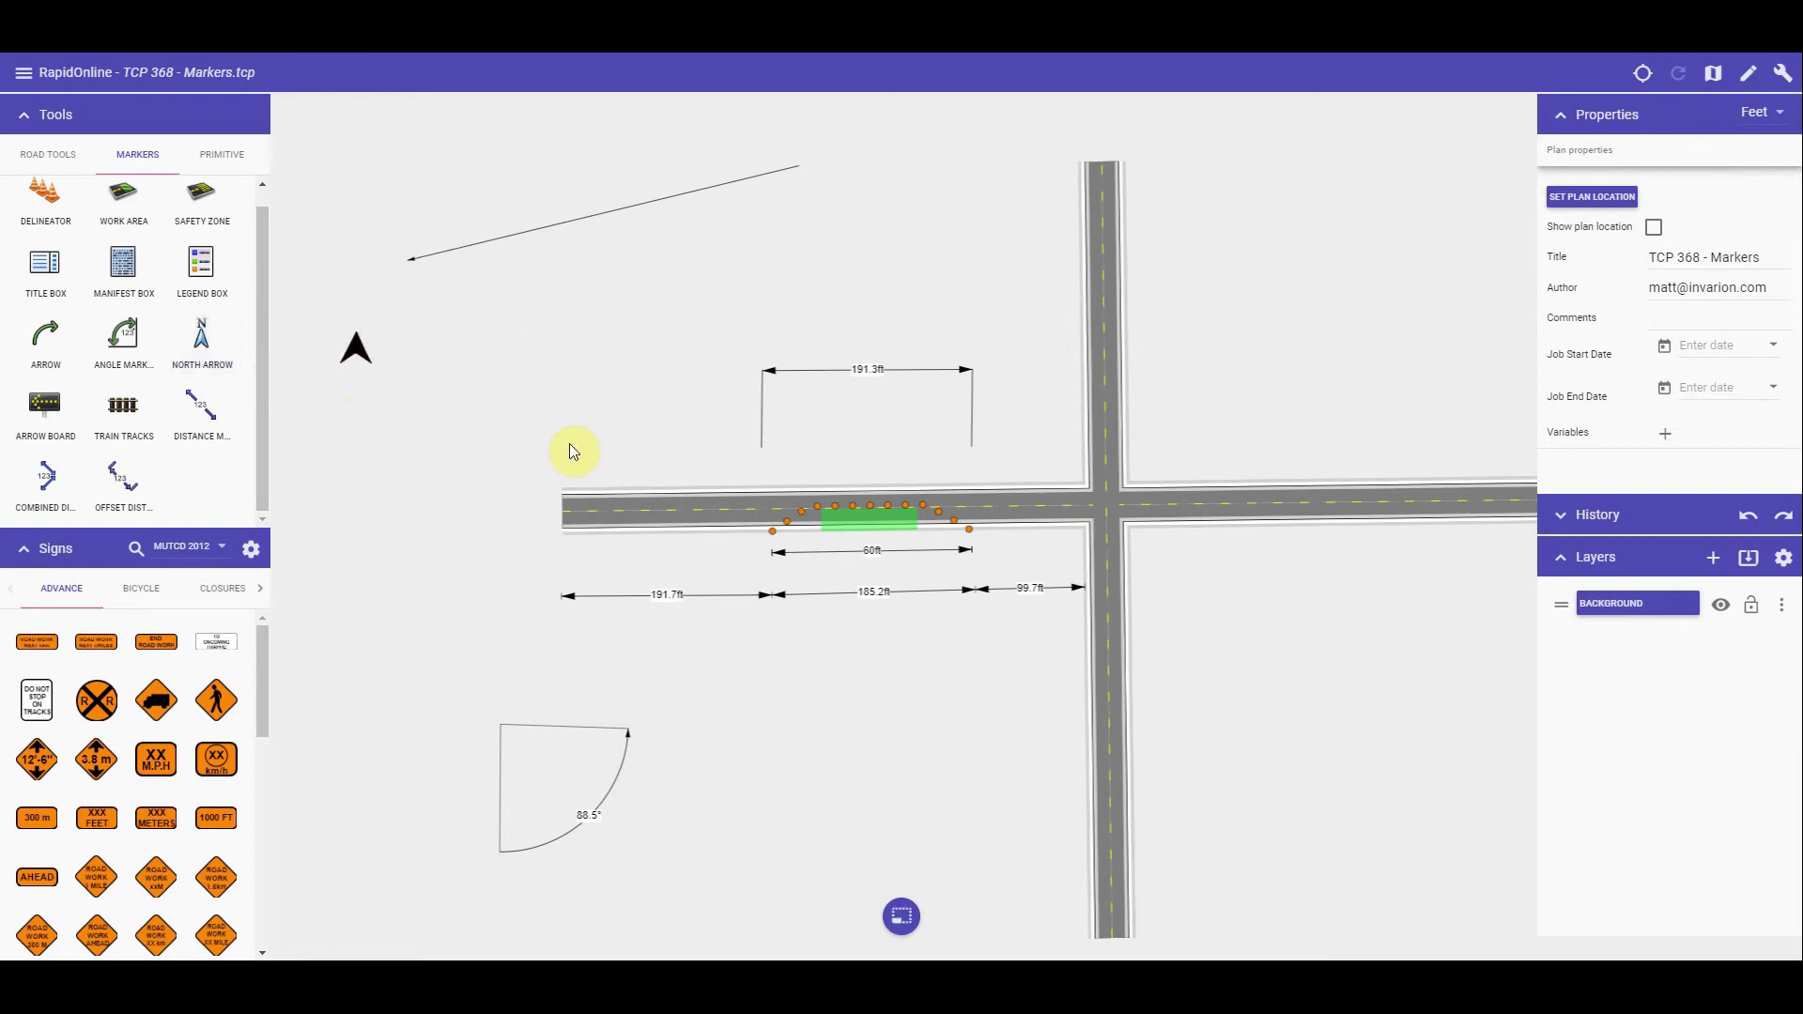
Step: Place an arrow board below the north arrow and enlarge it by a corner handle
left_click(34, 418)
key("Escape")
left_click(340, 421)
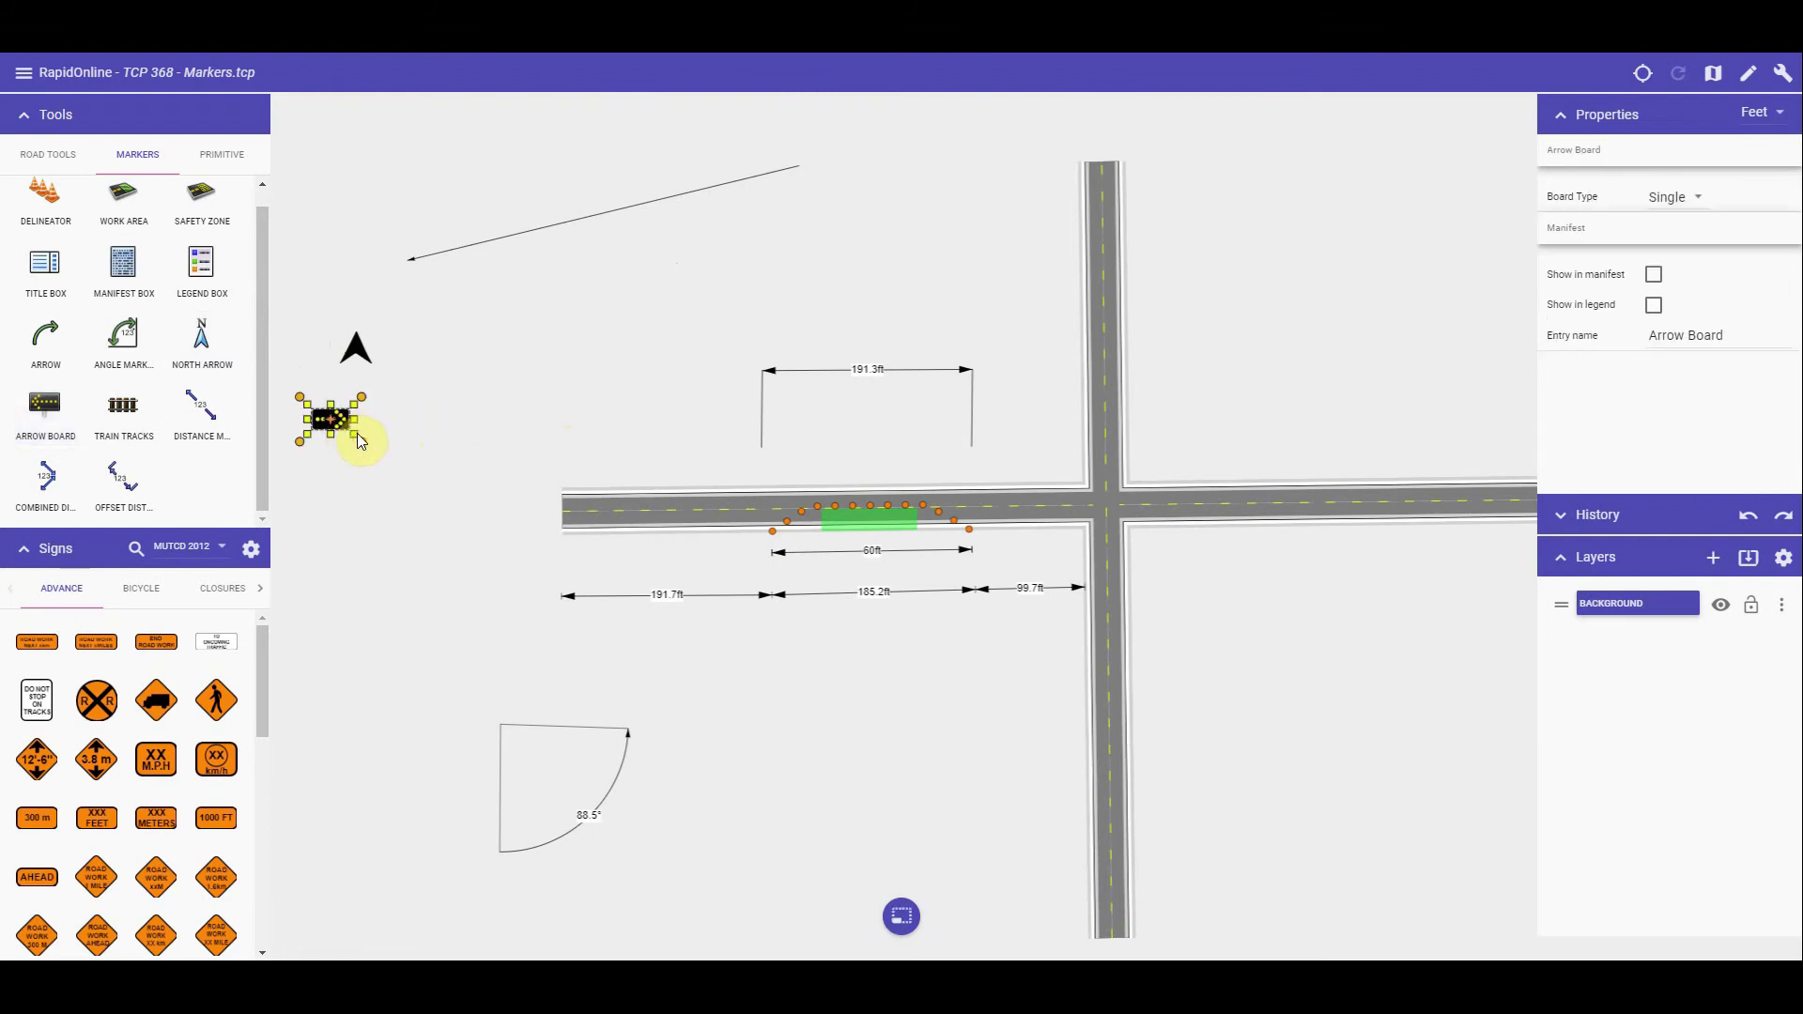
left_click_drag(362, 441, 423, 475)
left_click(588, 417)
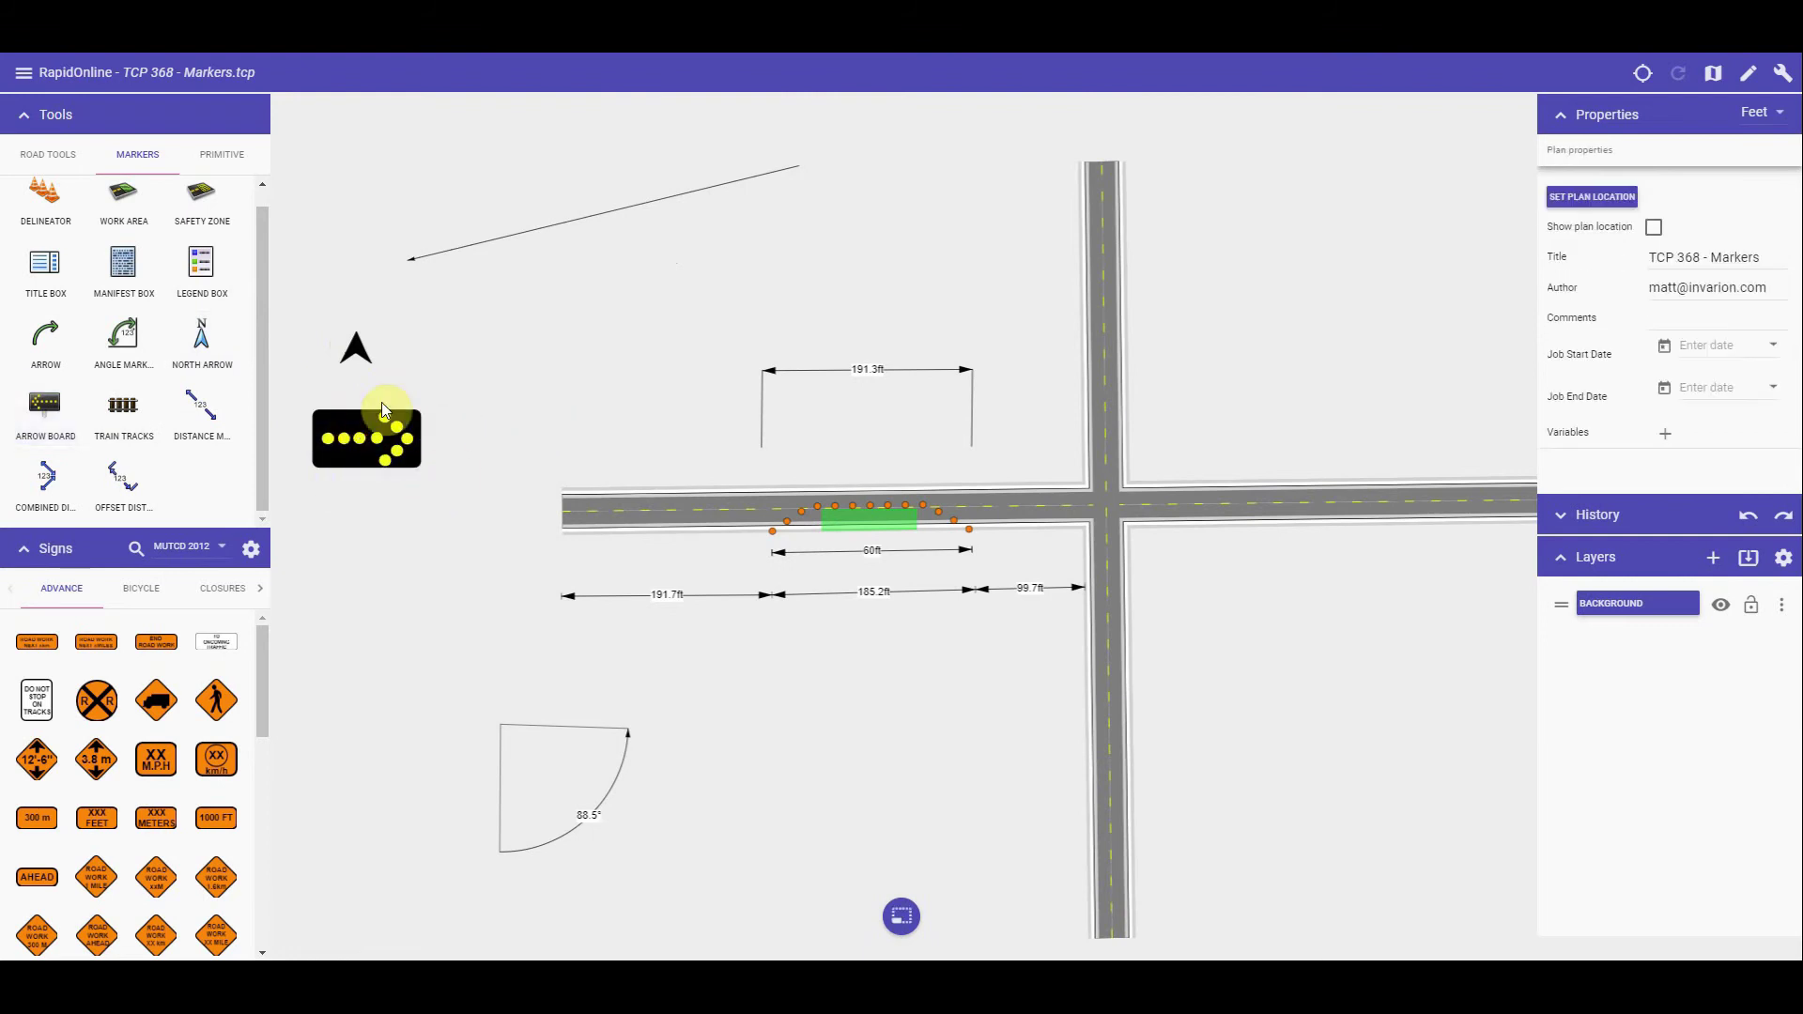
Step: Draw a train track east of the crossroads and change its type to plain double rails
left_click(123, 414)
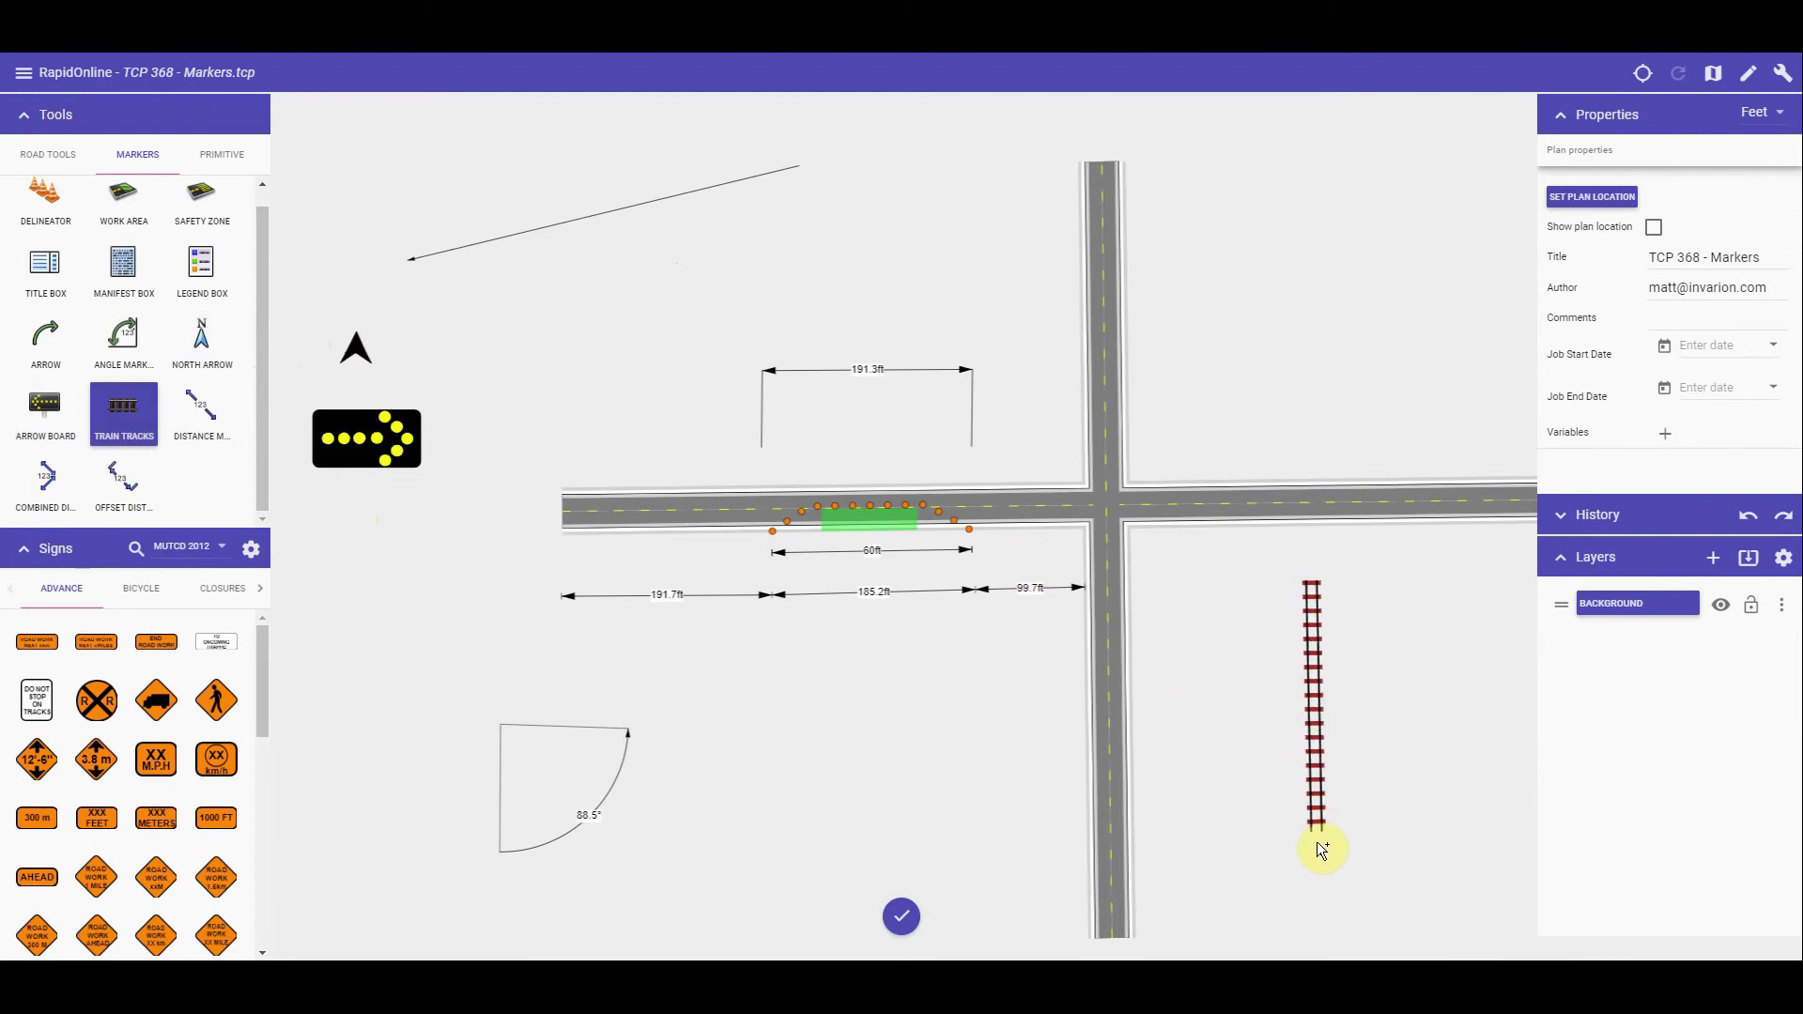
left_click(1316, 869)
left_click(1398, 714)
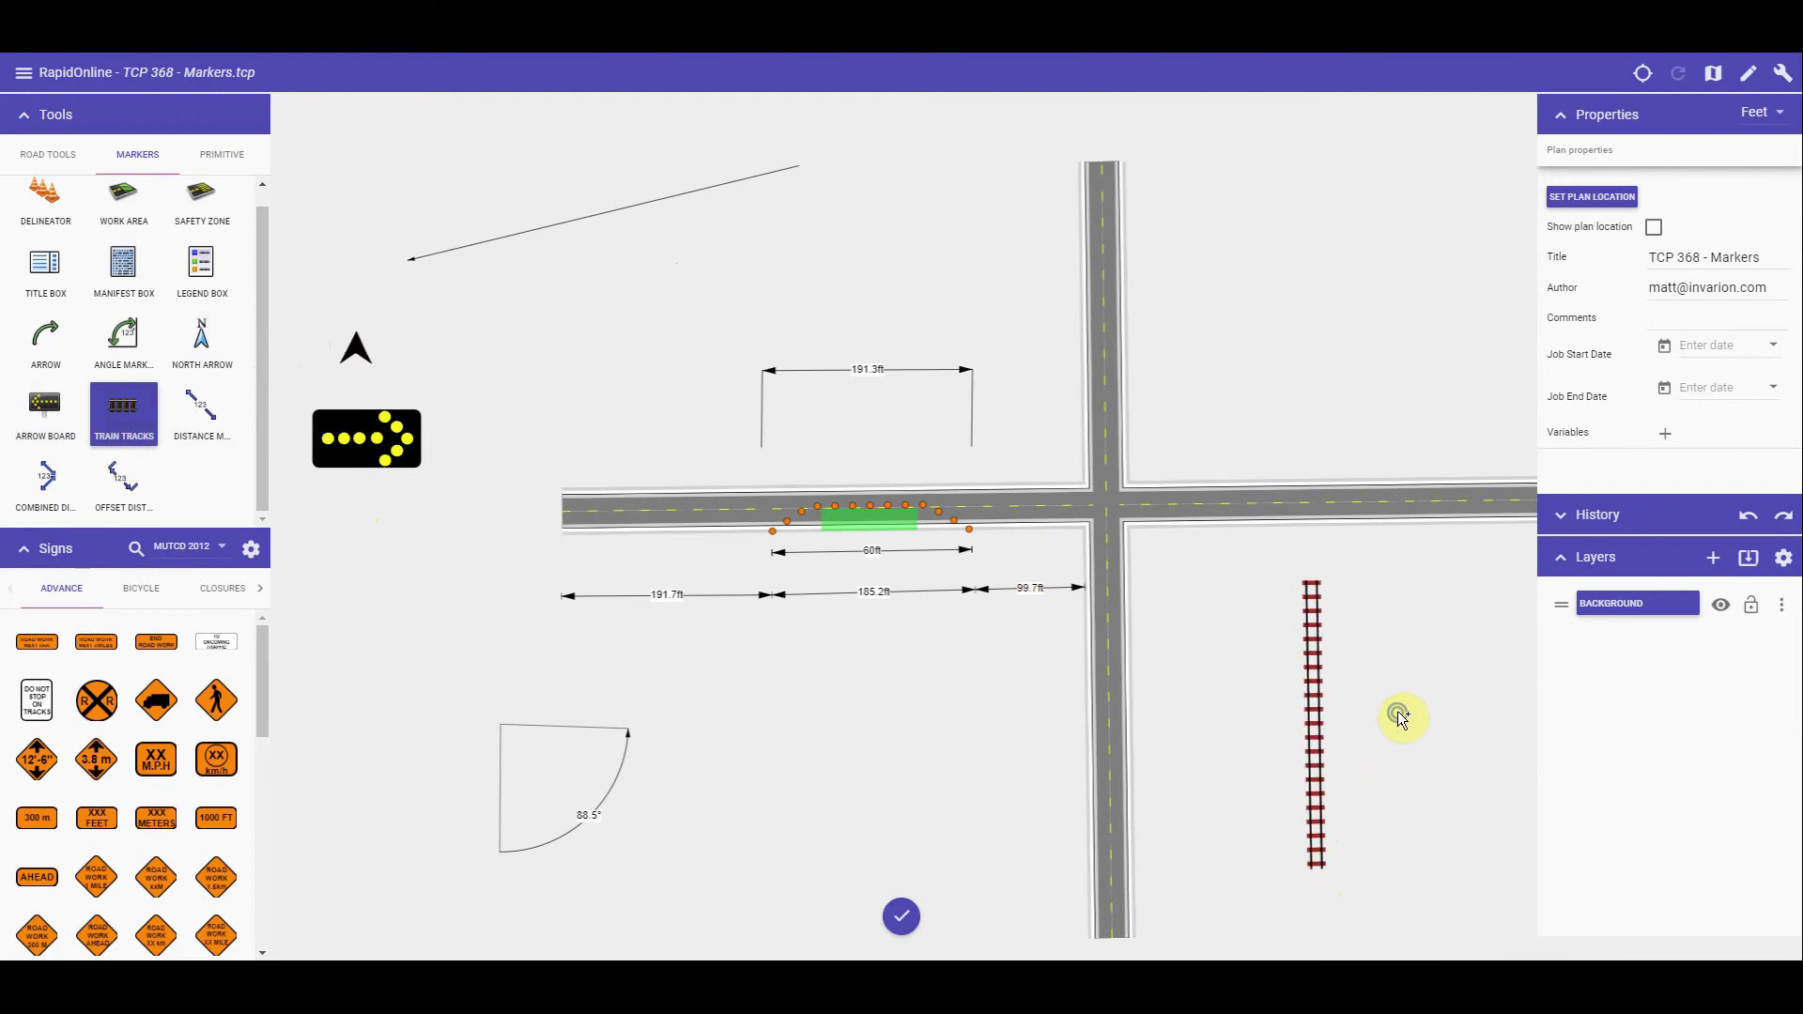
left_click(1313, 691)
left_click(1655, 199)
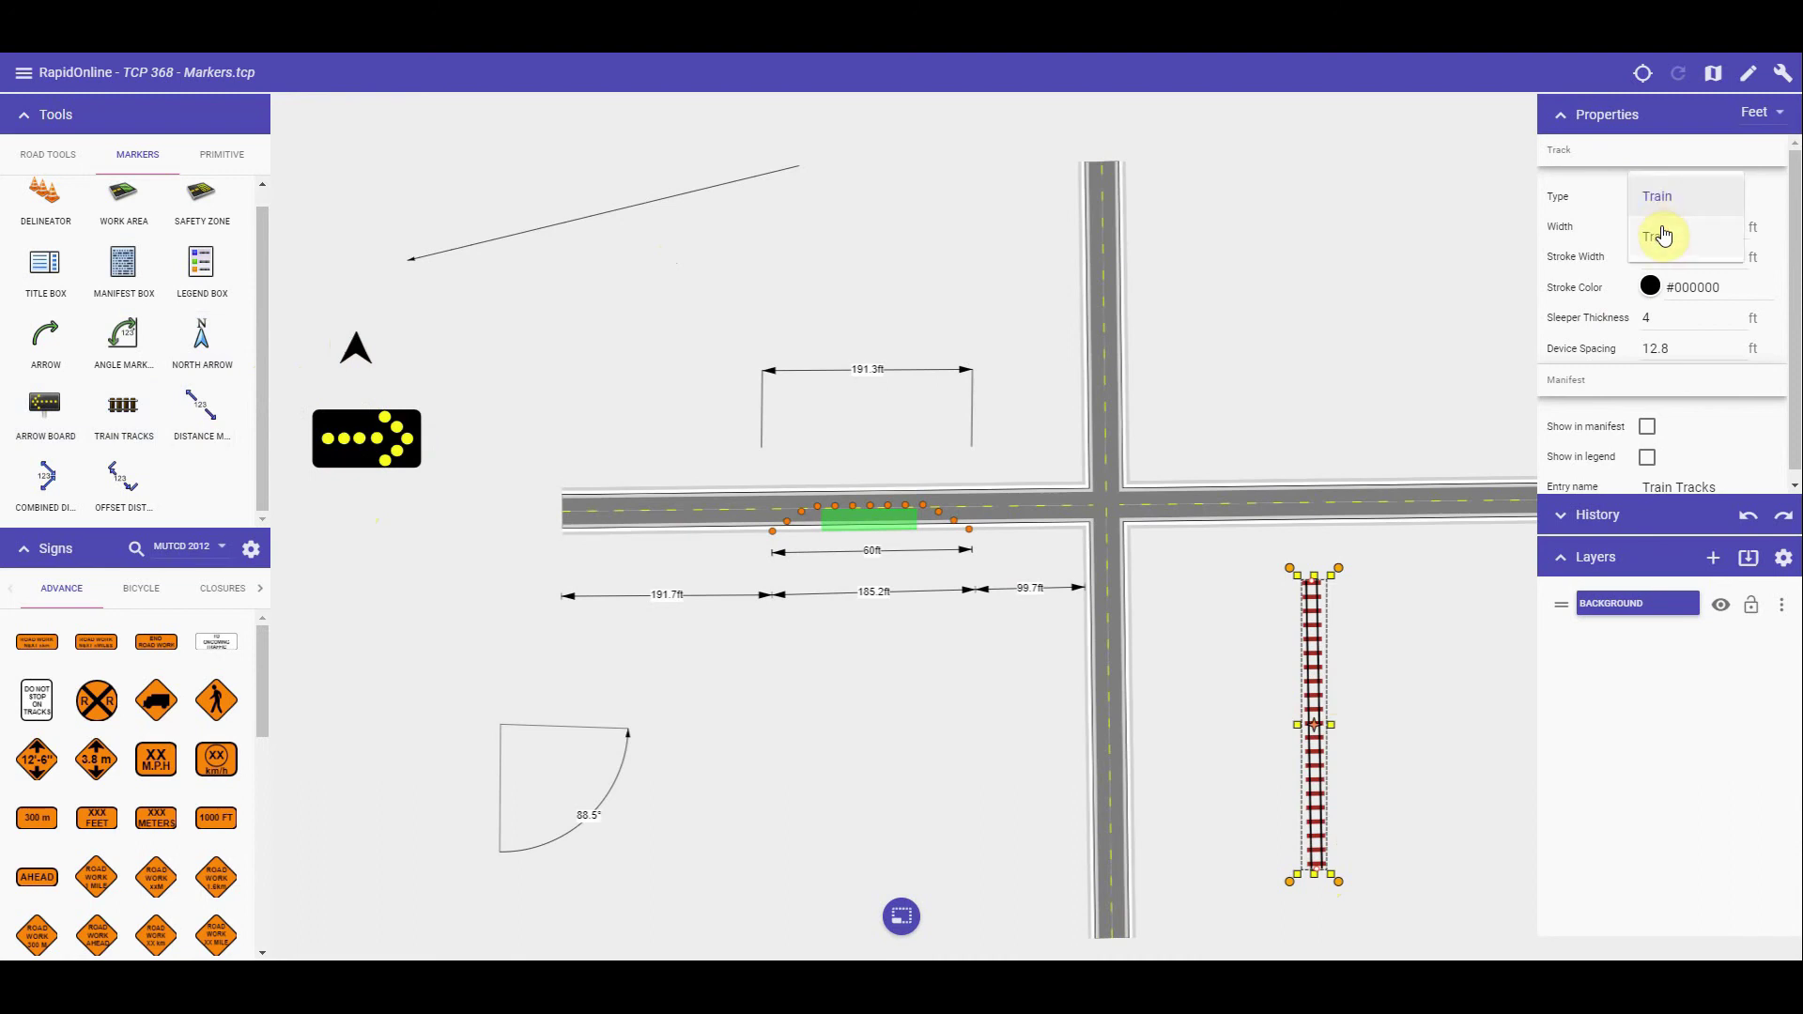
left_click(1659, 229)
left_click(1409, 618)
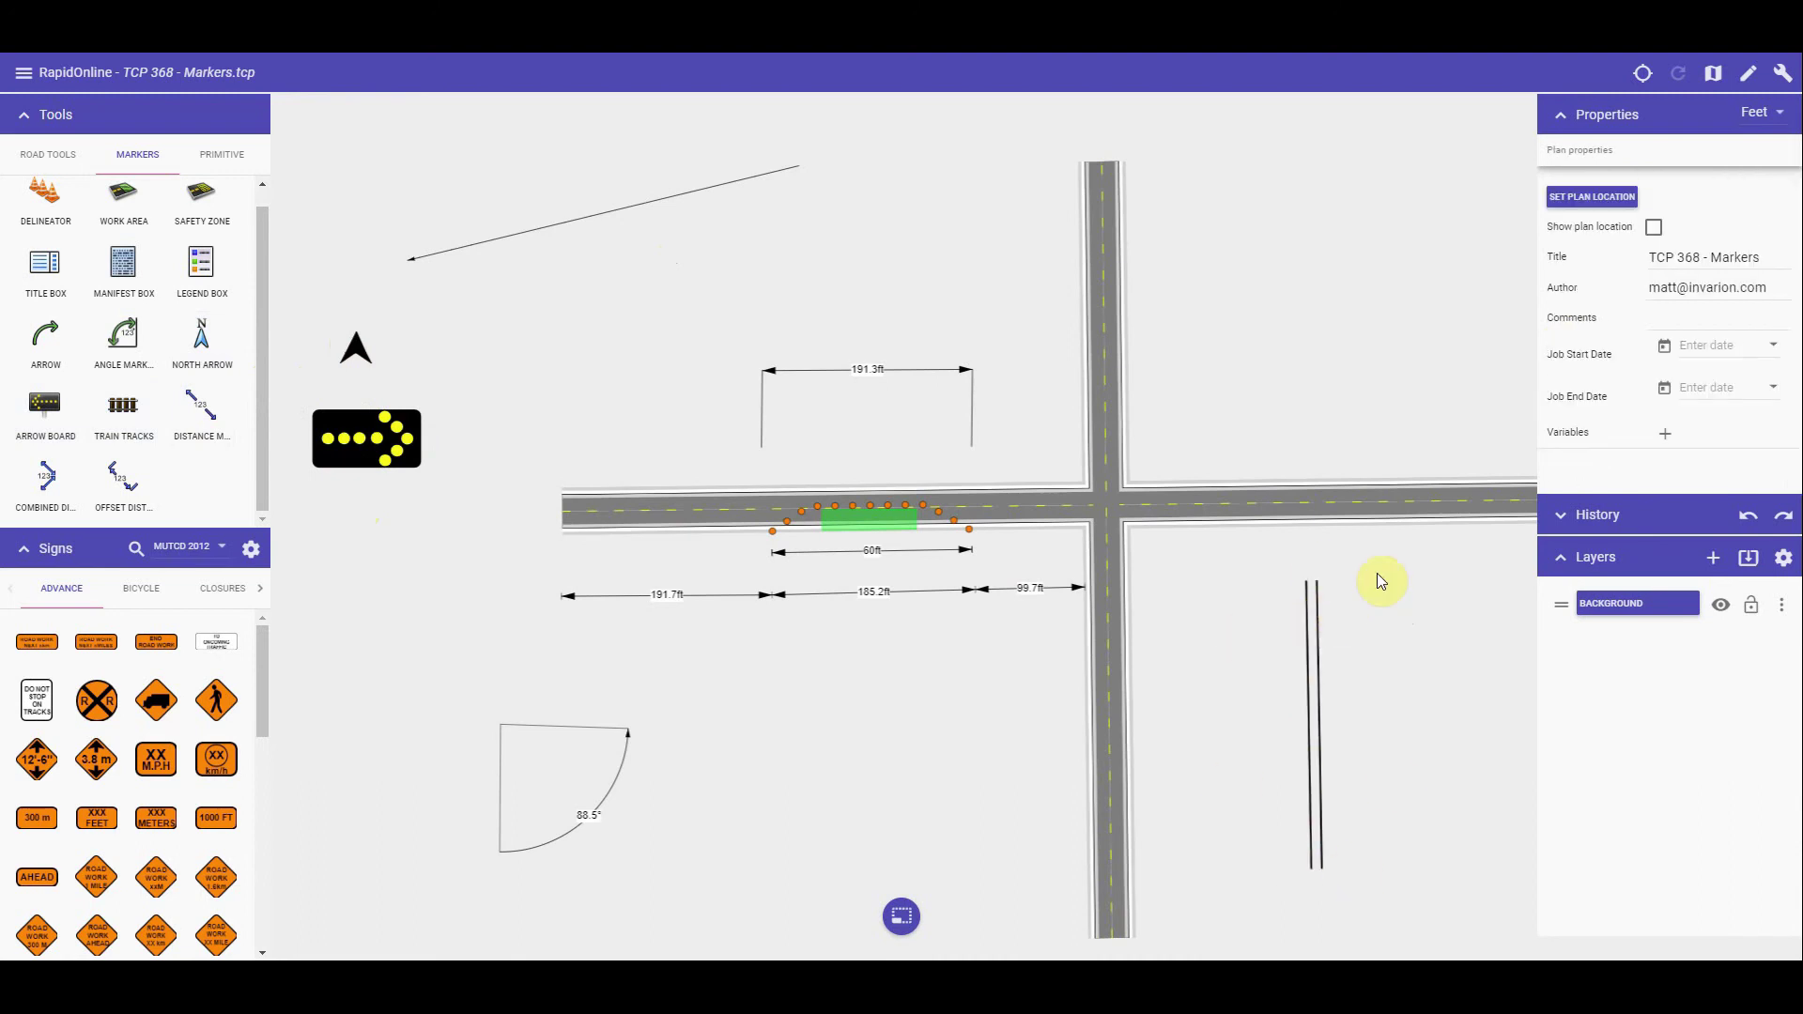